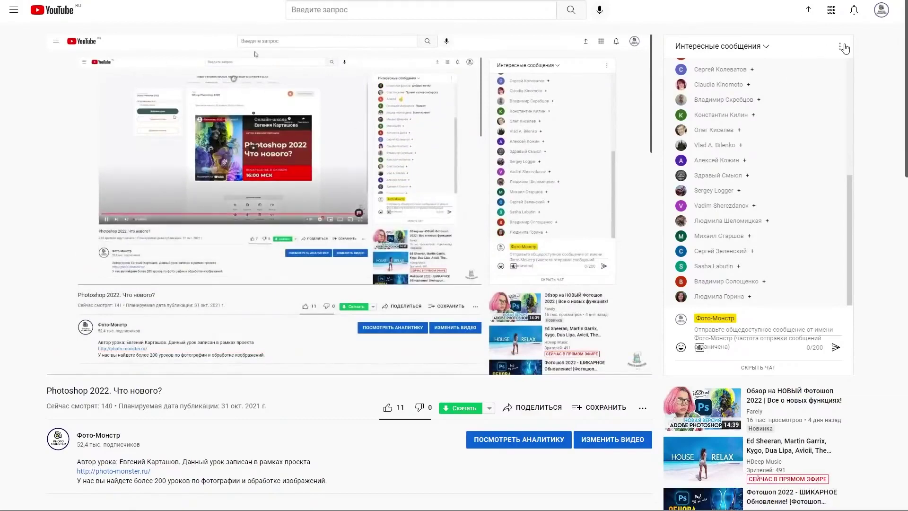
Pop the live chat out via its options menu's 'Открыть чат в новом окне'
right_click(840, 47)
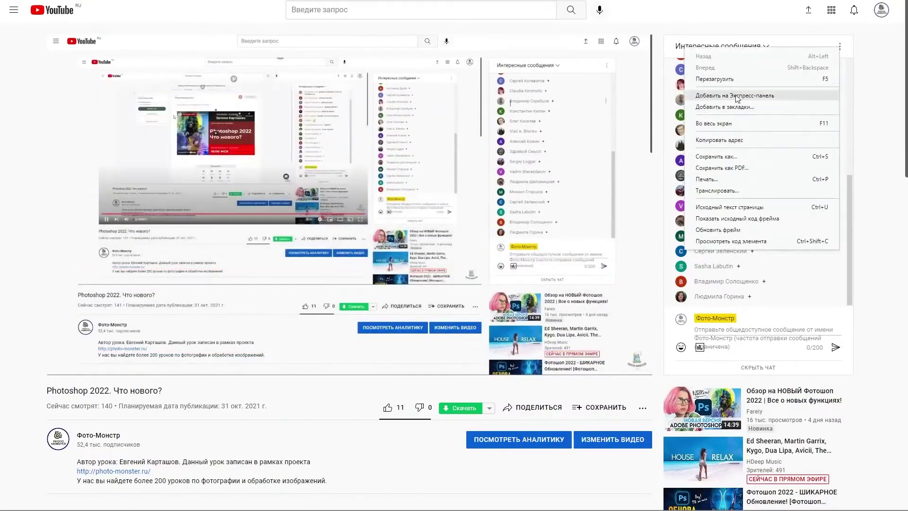
left_click(840, 47)
left_click(839, 48)
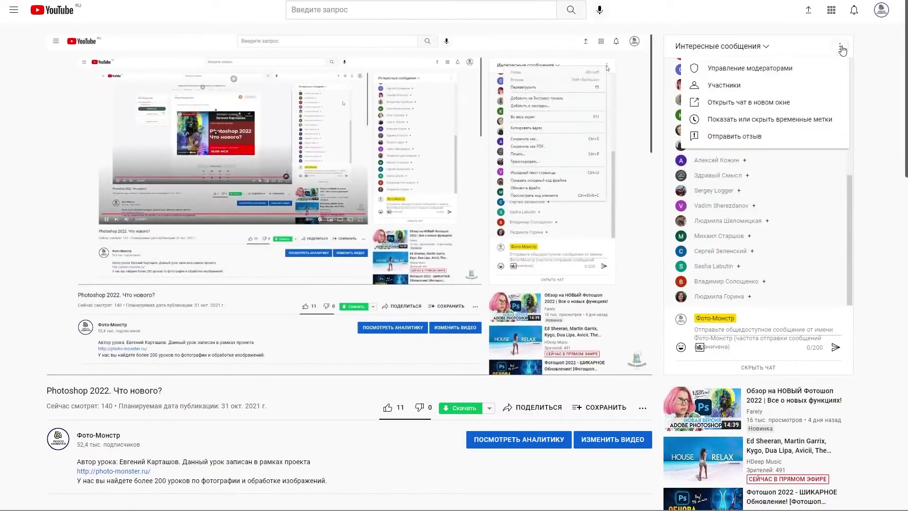
left_click(729, 108)
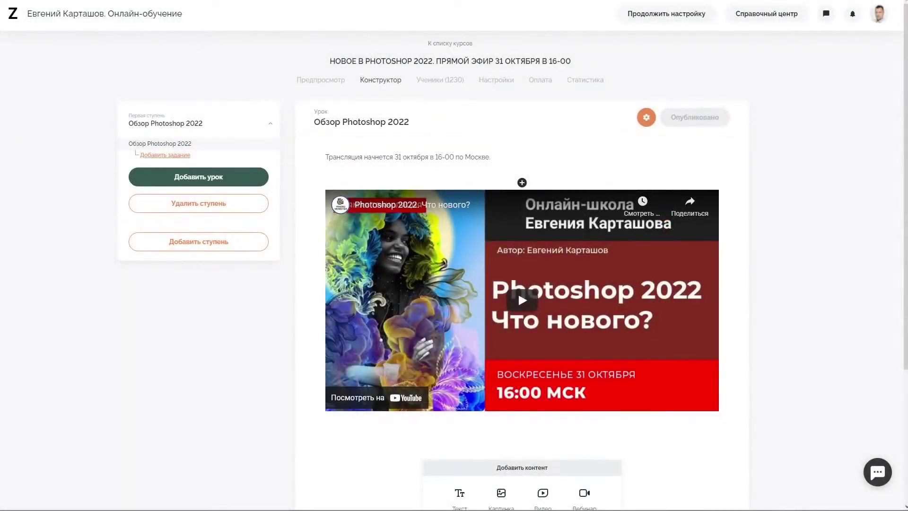
Exit full screen and like the stream, bringing its like count to 28
key("Escape")
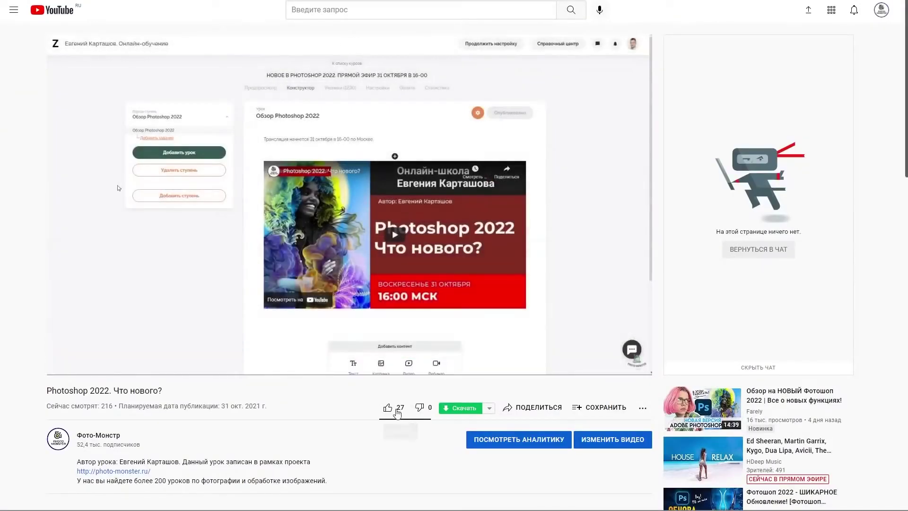
left_click(388, 409)
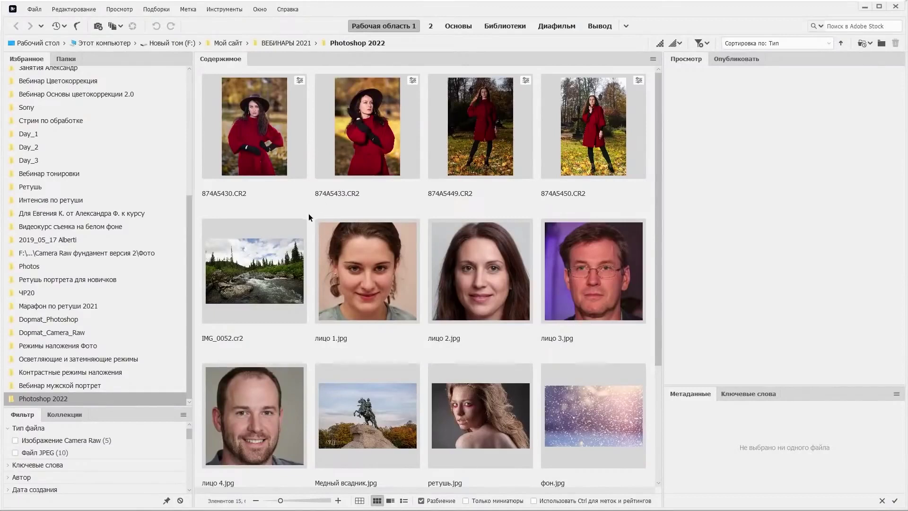
Reset the develop settings of the four red-coat CR2 photos
left_click(239, 129)
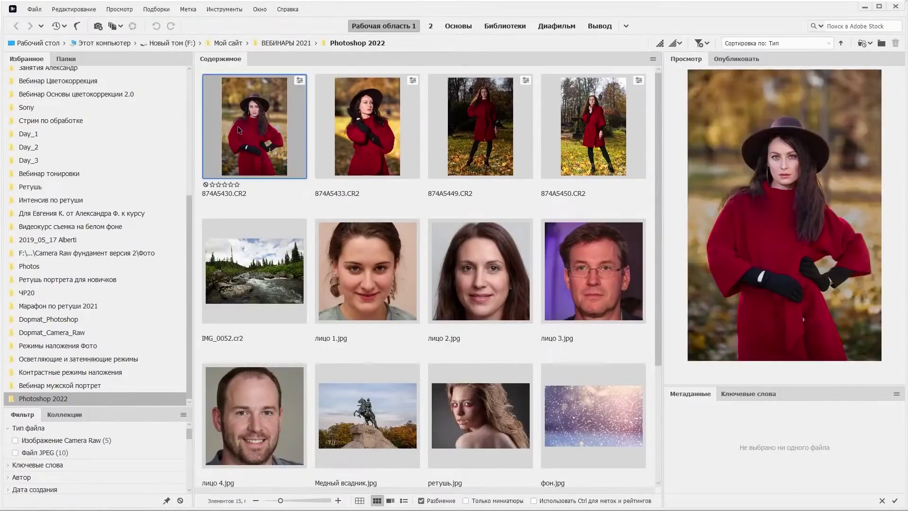
left_click(602, 122, "shift")
right_click(602, 122)
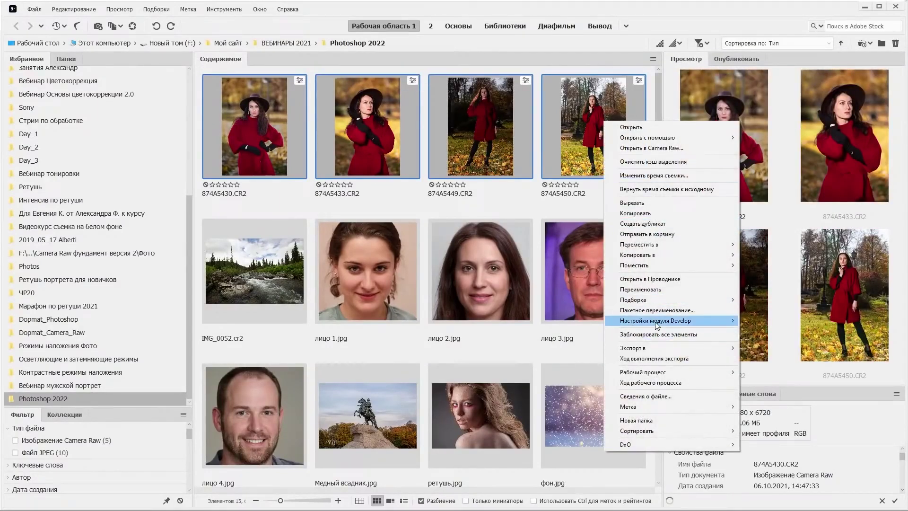
mouse_move(655, 320)
left_click(780, 345)
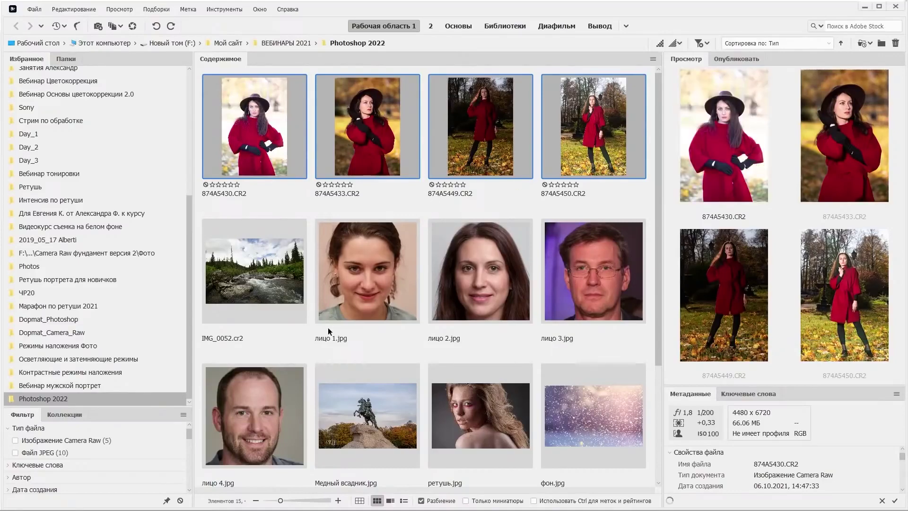
Open the five raw photos, 874A5430.CR2 through IMG_0052.cr2, in Camera Raw
left_click(272, 286)
scroll(371, 308, "down", 4)
scroll(371, 308, "down", 1)
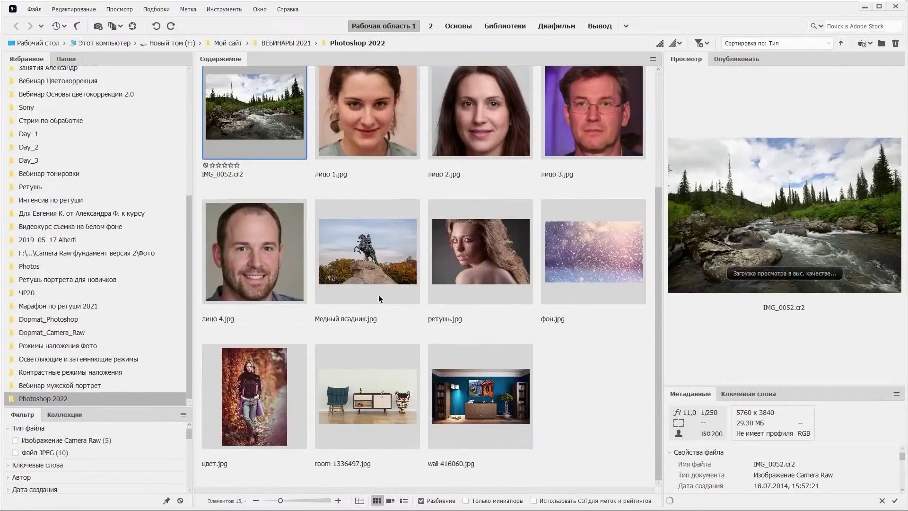
scroll(378, 295, "up", 4)
scroll(378, 296, "up", 1)
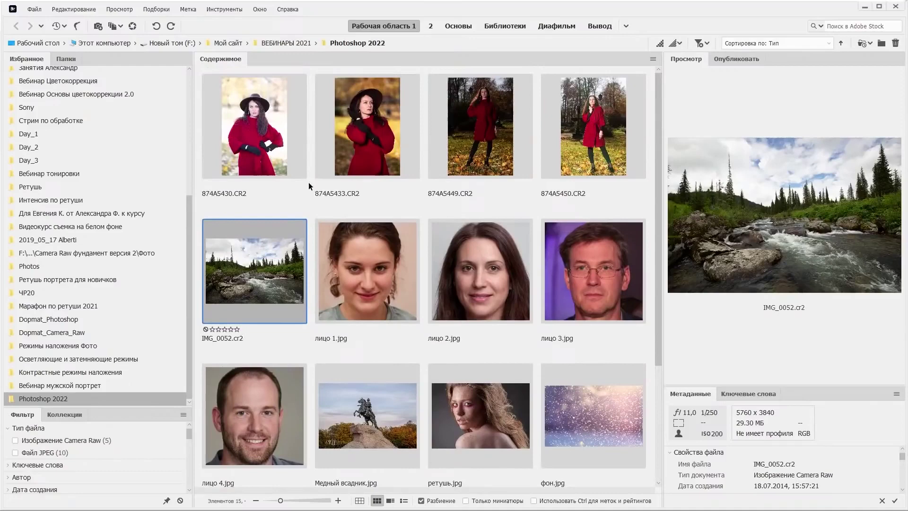
left_click(273, 146)
left_click(364, 147)
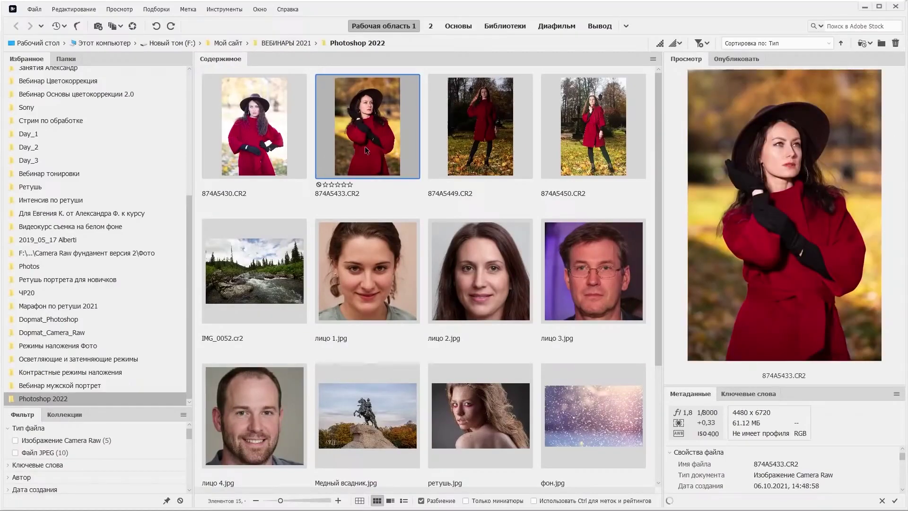
left_click(264, 138)
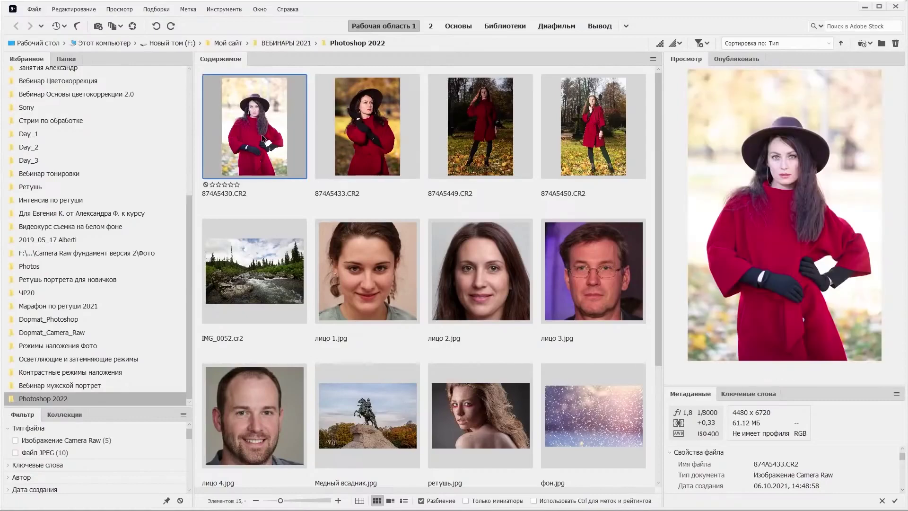
left_click(272, 266, "shift")
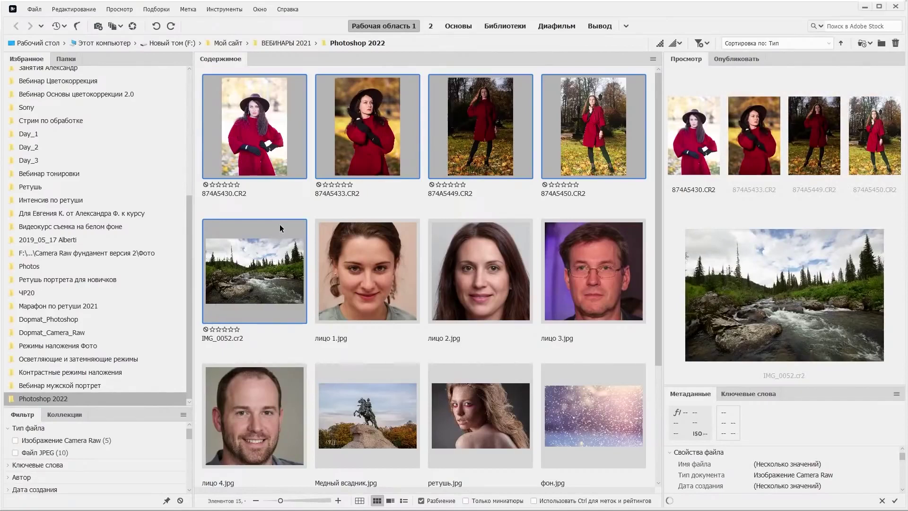
key("ctrl+r")
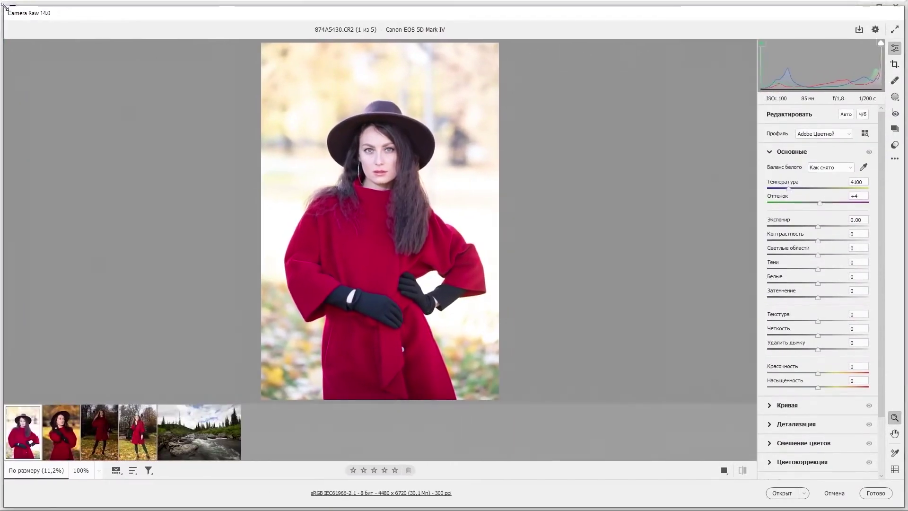
Widen the Camera Raw window to the left and check the photo at 100% zoom
left_click_drag(13, 7, 3, 3)
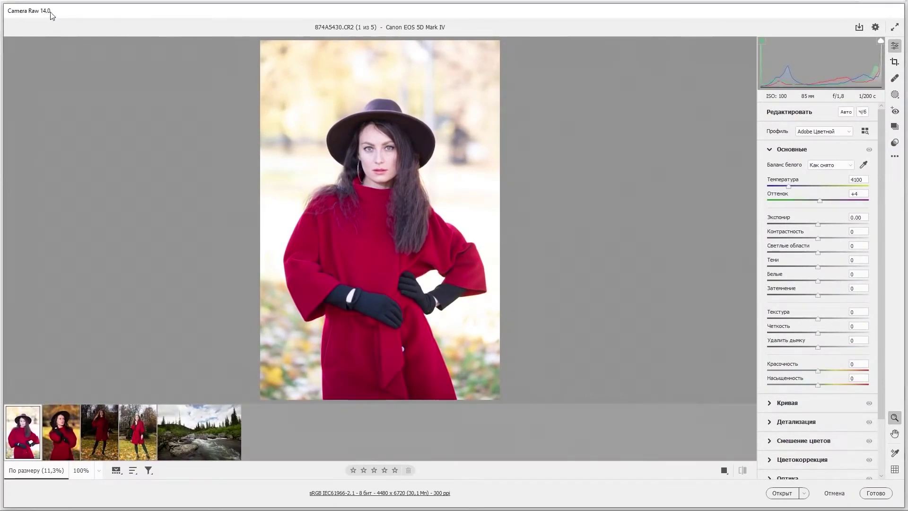
left_click(594, 206)
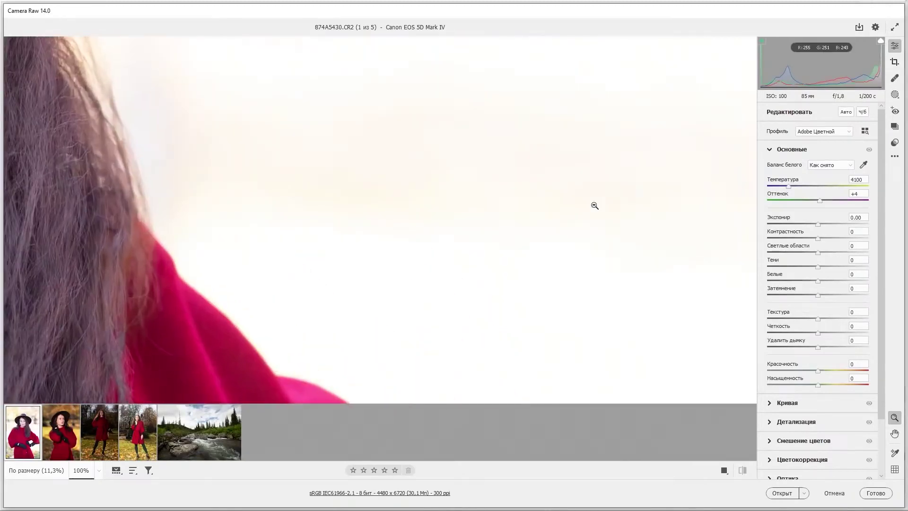
left_click(591, 205)
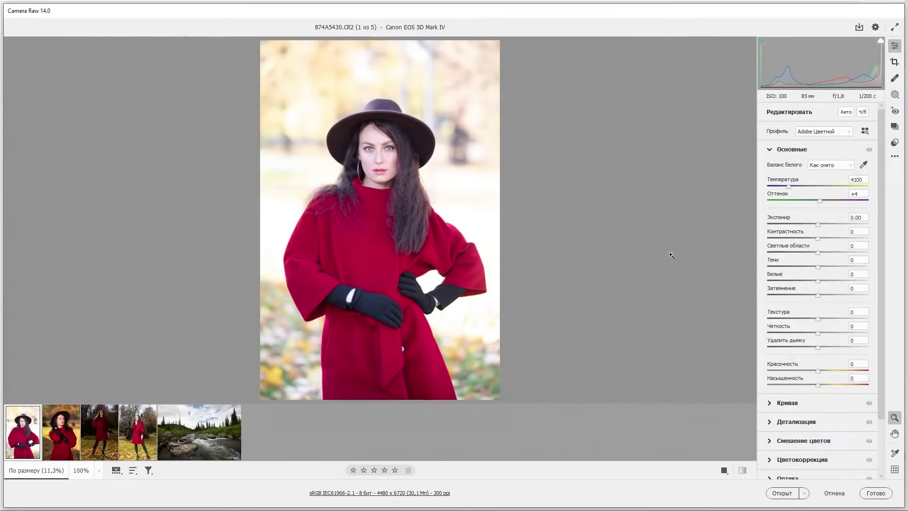
Hide the filmstrip so the red-coat portrait fills the preview
left_click(118, 471)
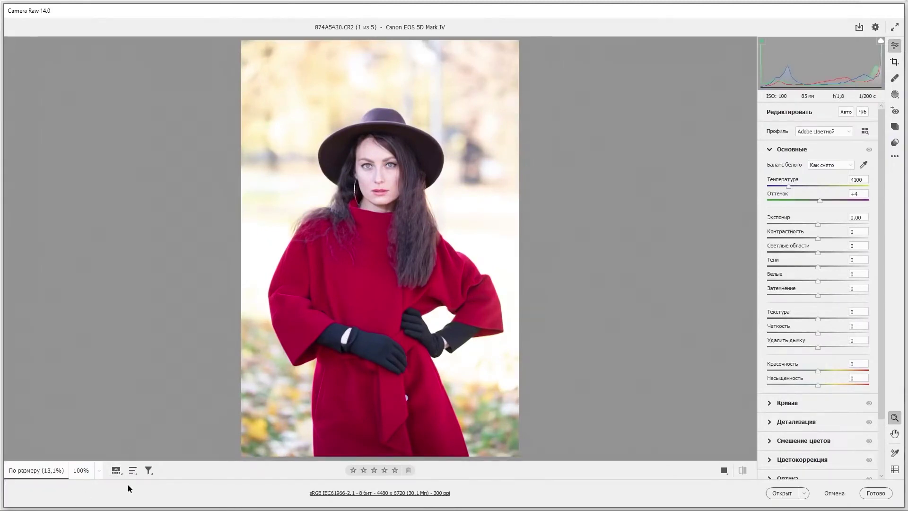
left_click(115, 470)
left_click(116, 470)
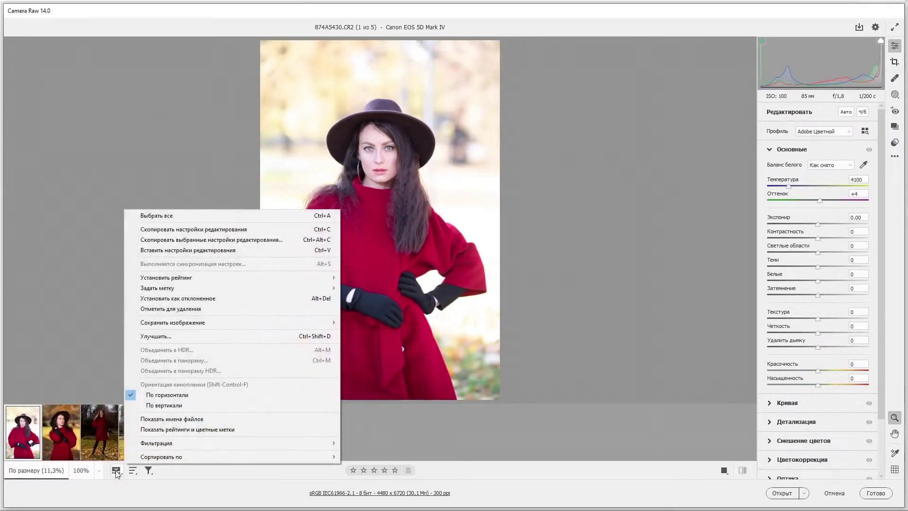
left_click(116, 471)
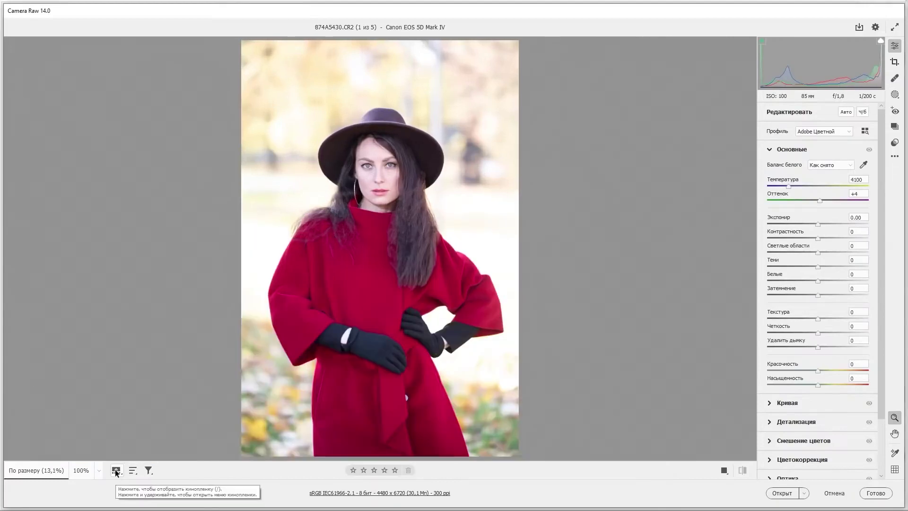
left_click(122, 472)
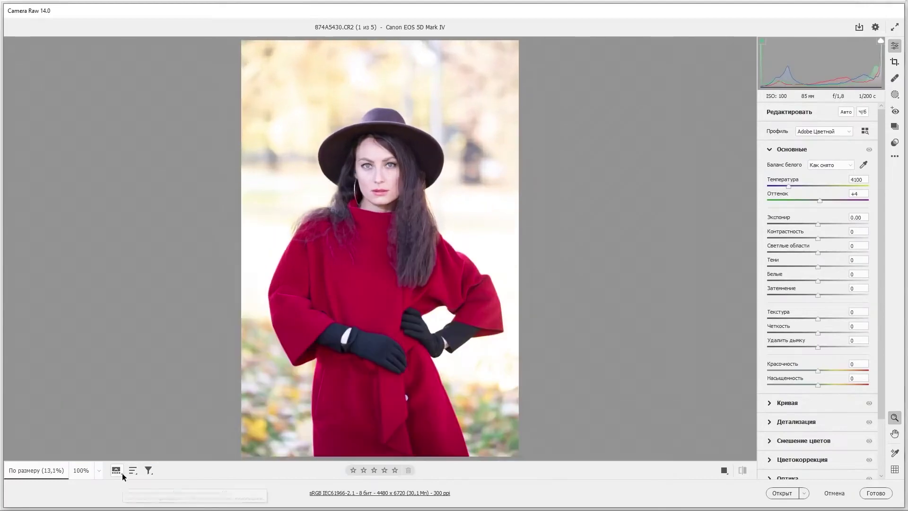
left_click(118, 471)
left_click(116, 471)
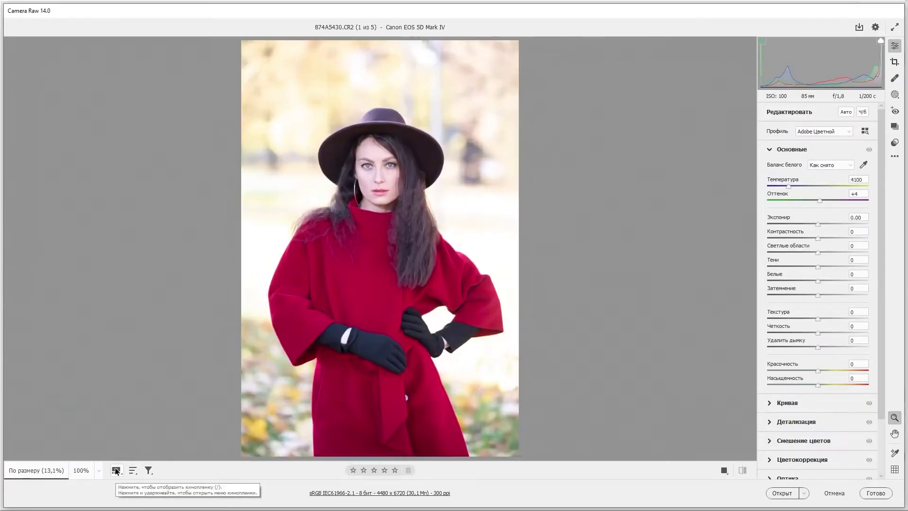
left_click(117, 472)
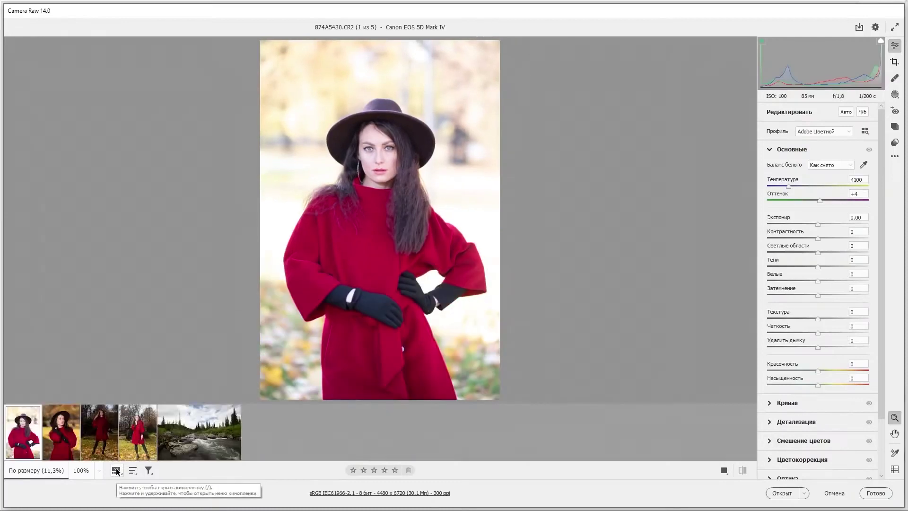
left_click(117, 471)
left_click(117, 471)
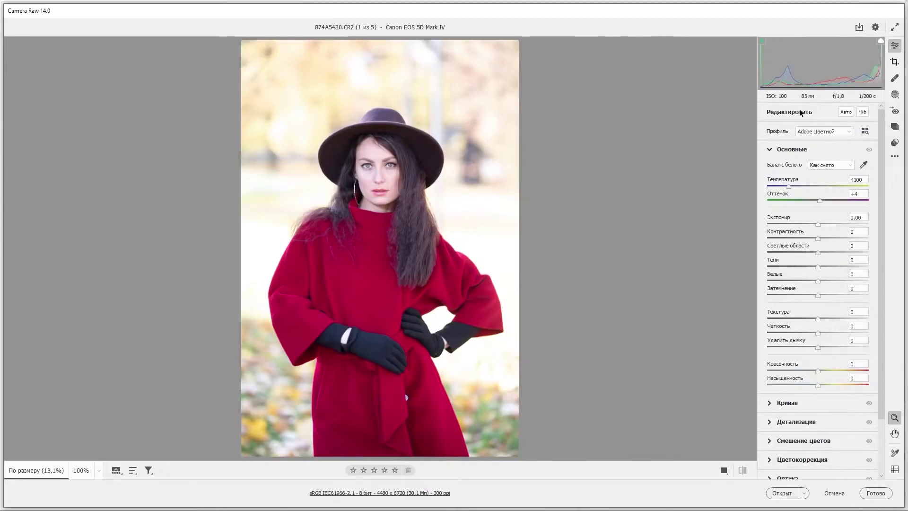
Open Camera Raw preferences and look over the colour themes without changing them
mouse_move(875, 27)
left_click(876, 30)
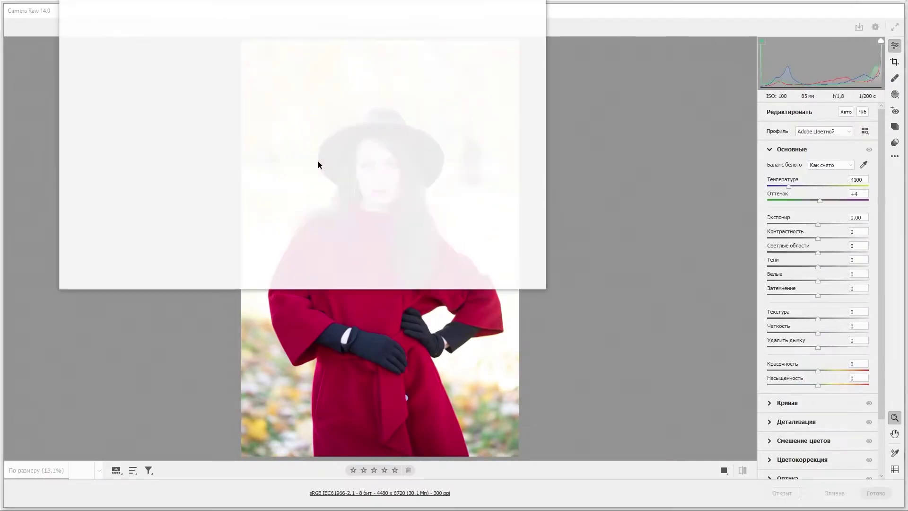
left_click_drag(261, 1, 365, 99)
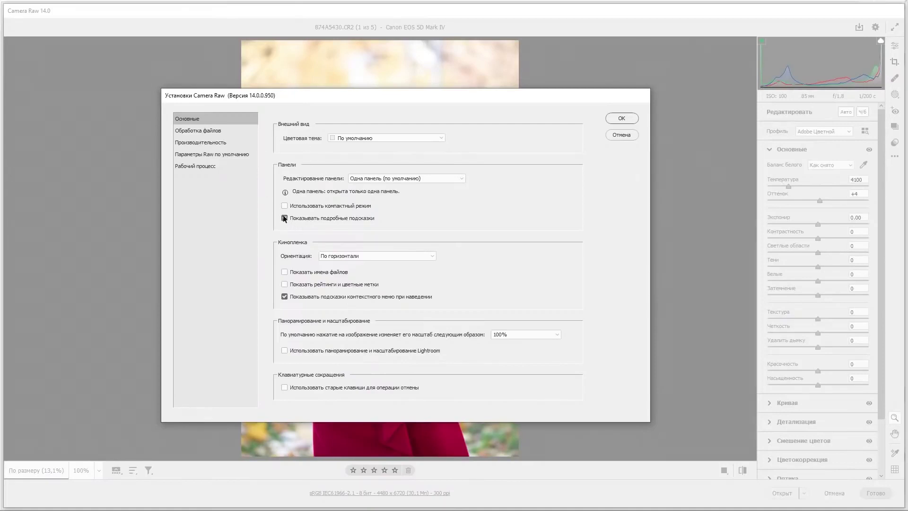
left_click(386, 138)
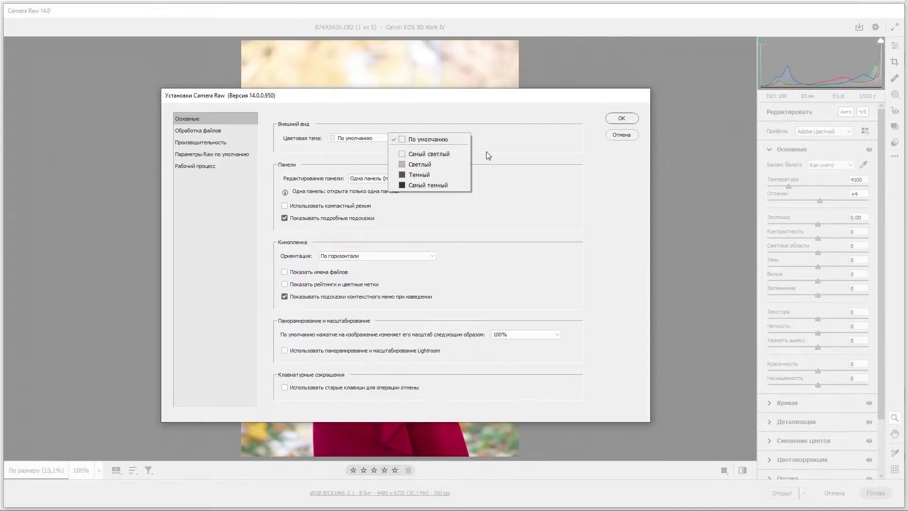
left_click(495, 139)
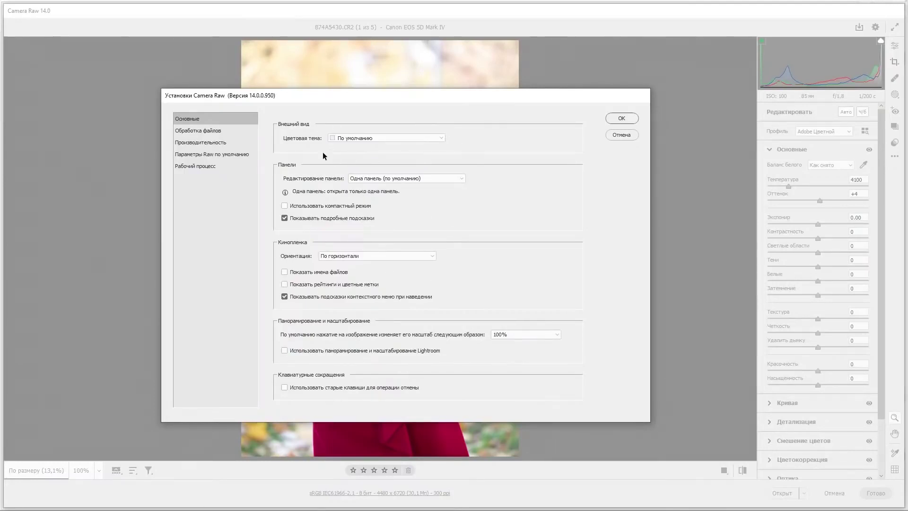
Browse the preference categories, then turn off detailed tooltips and hover context-menu hints in General
left_click(210, 133)
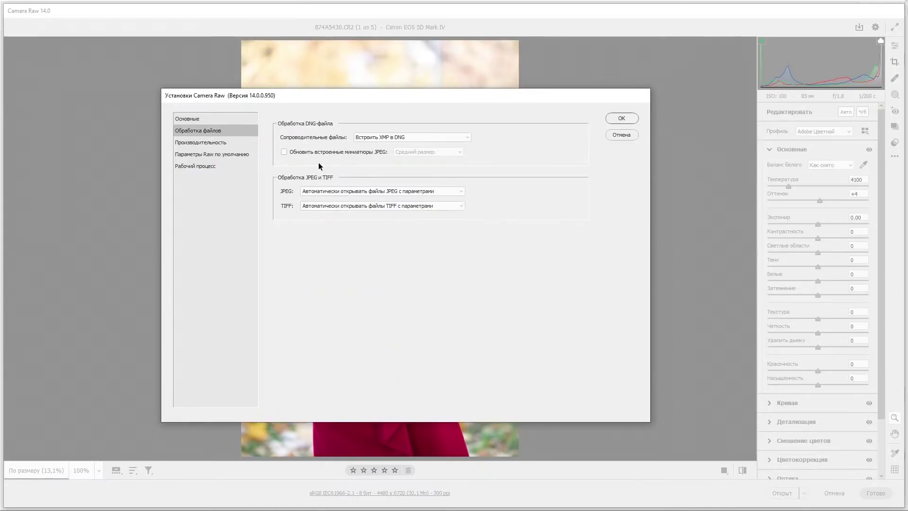
left_click(202, 143)
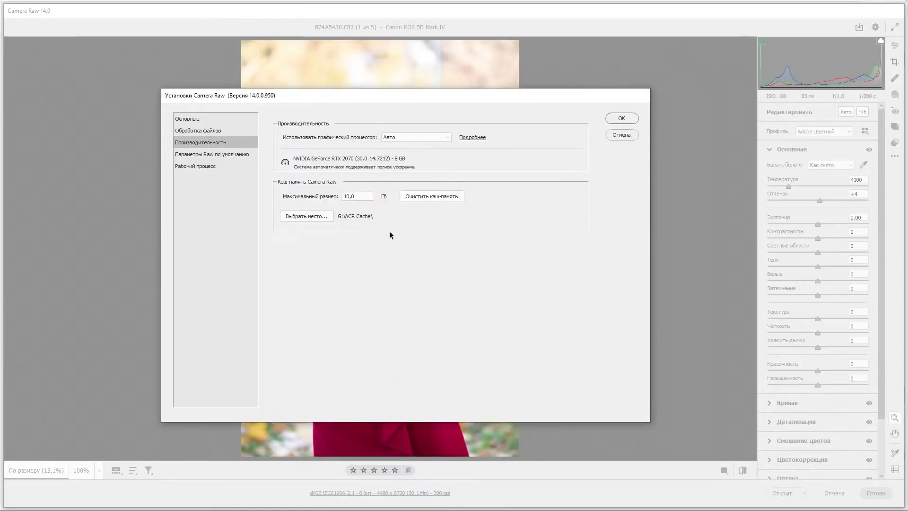
left_click(220, 156)
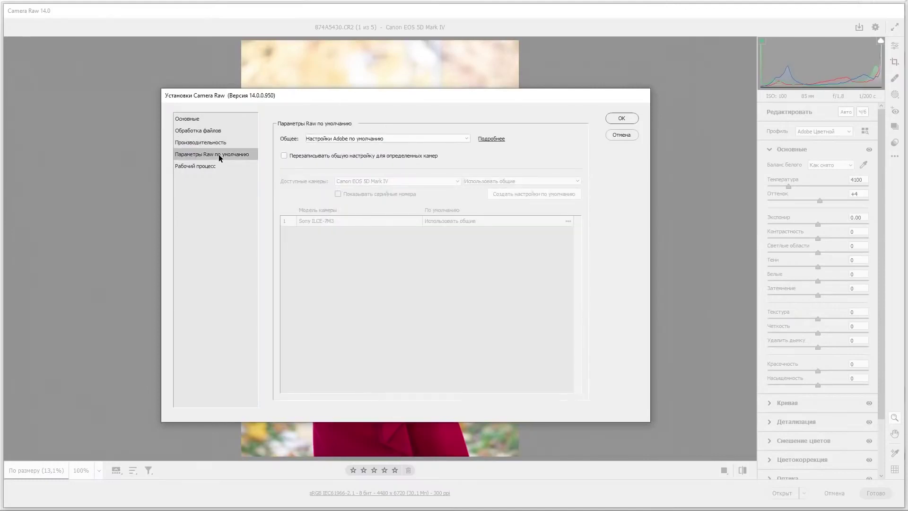
left_click(210, 166)
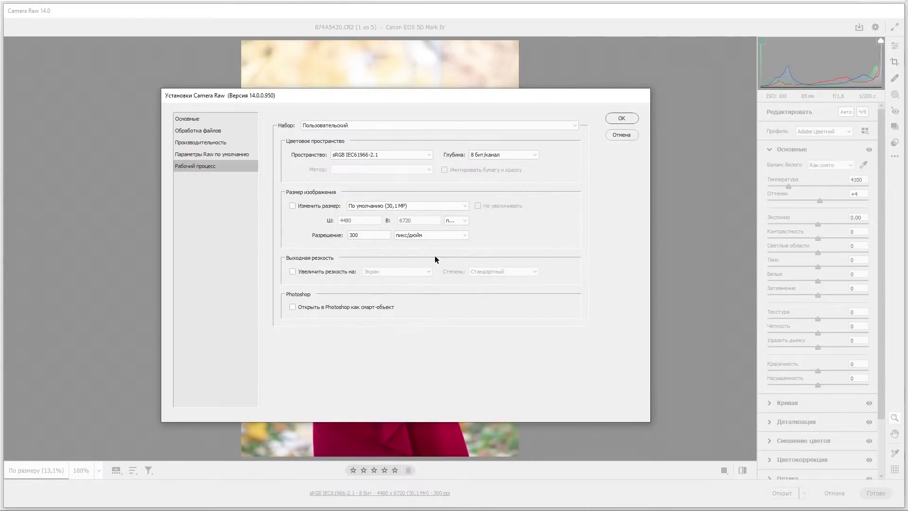
left_click(186, 121)
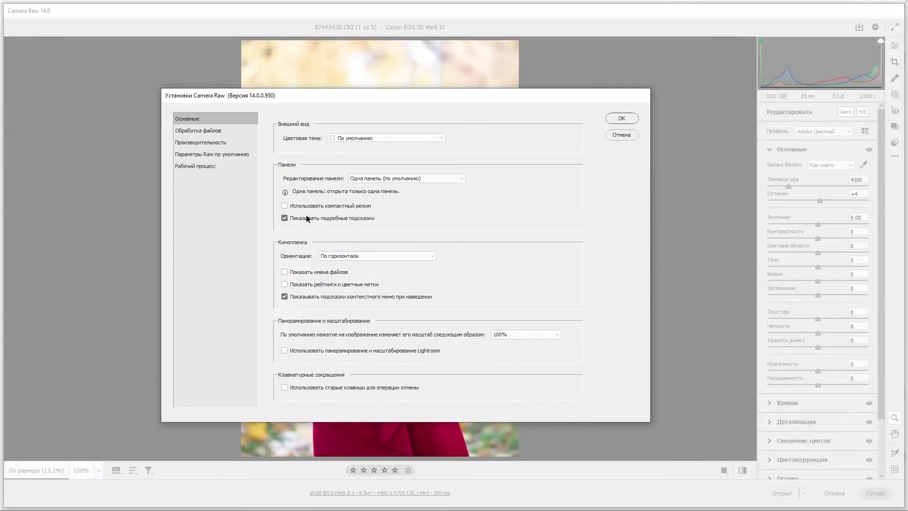
left_click(285, 219)
left_click(284, 297)
Confirm the preferences and show the Presets list with the Авто+: ретро group collapsed
left_click(621, 119)
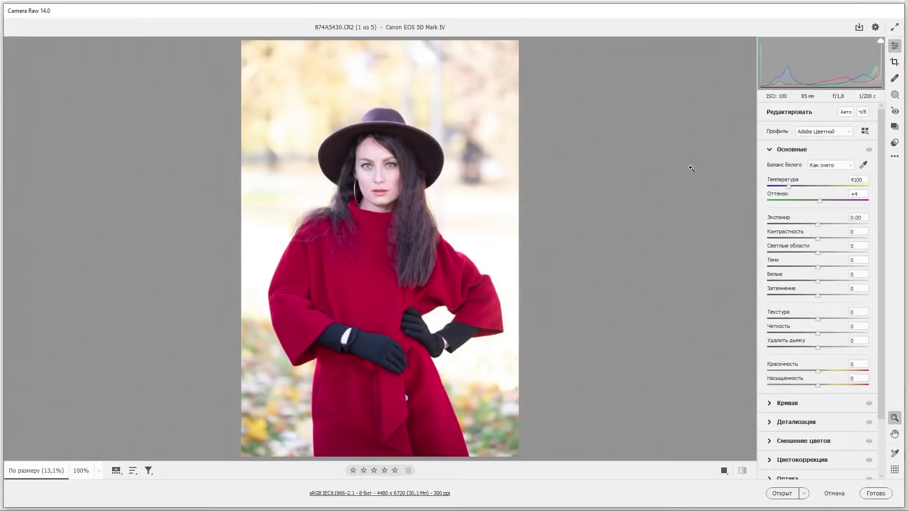
left_click(896, 143)
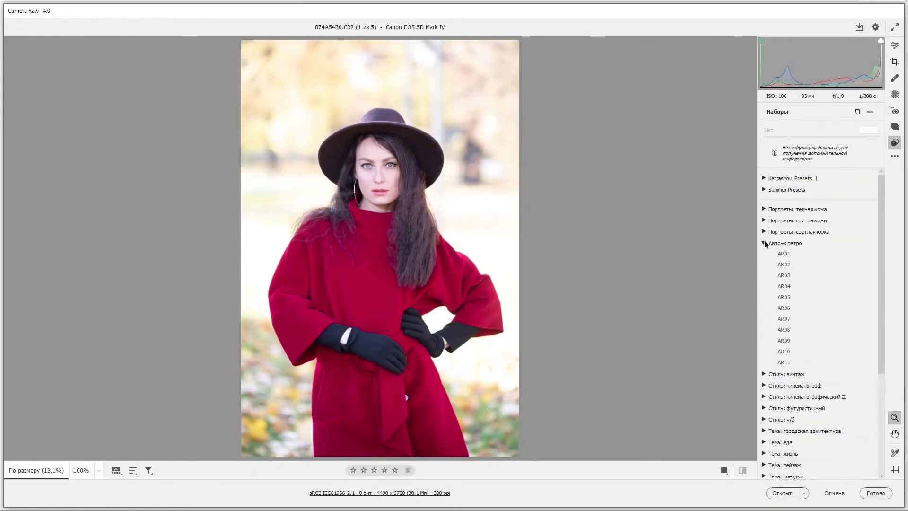
left_click(764, 243)
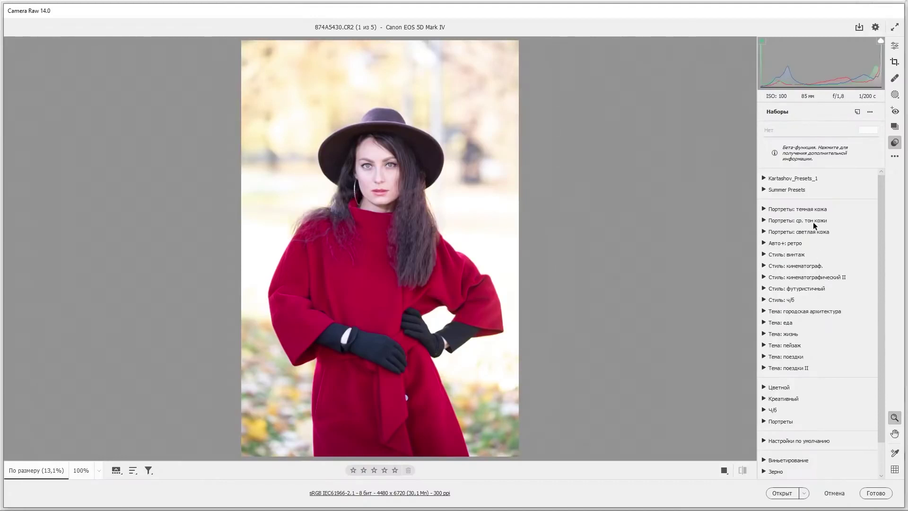
scroll(797, 301, "down", 2)
scroll(796, 291, "up", 2)
scroll(796, 290, "down", 2)
scroll(797, 296, "down", 1)
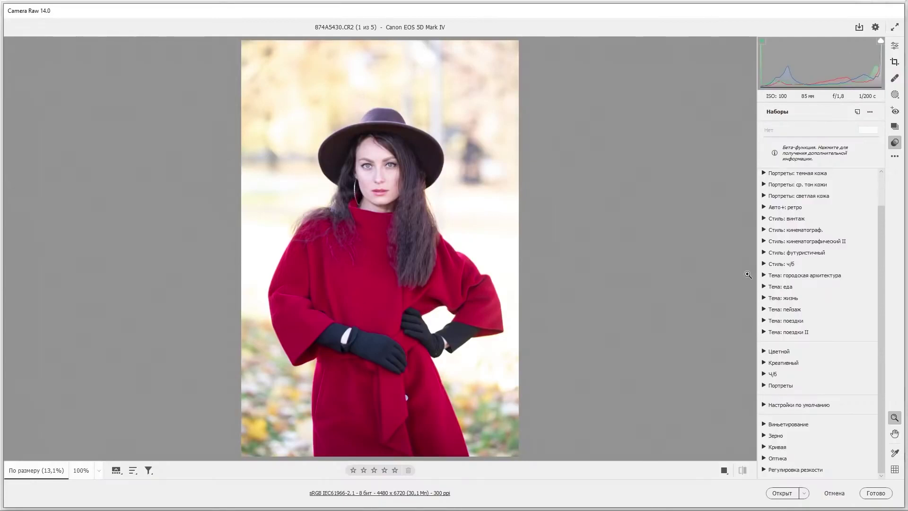
scroll(653, 265, "down", 1)
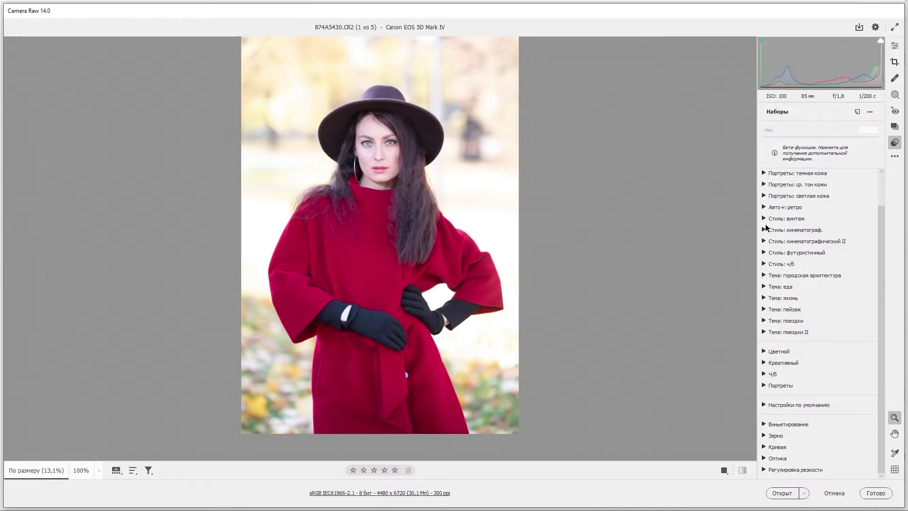
scroll(795, 220, "up", 2)
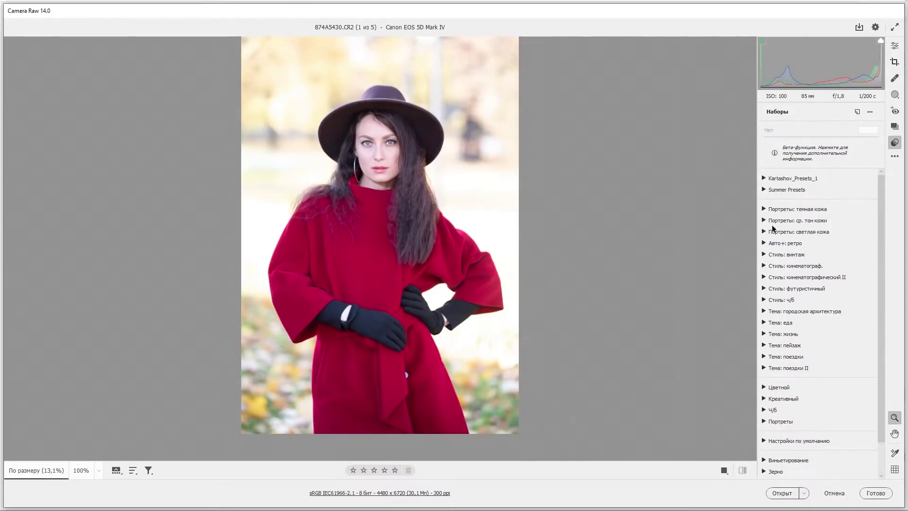
Apply 'PD01 Желтый' from 'Портреты: темная кожа' and raise its amount to 200
left_click(762, 209)
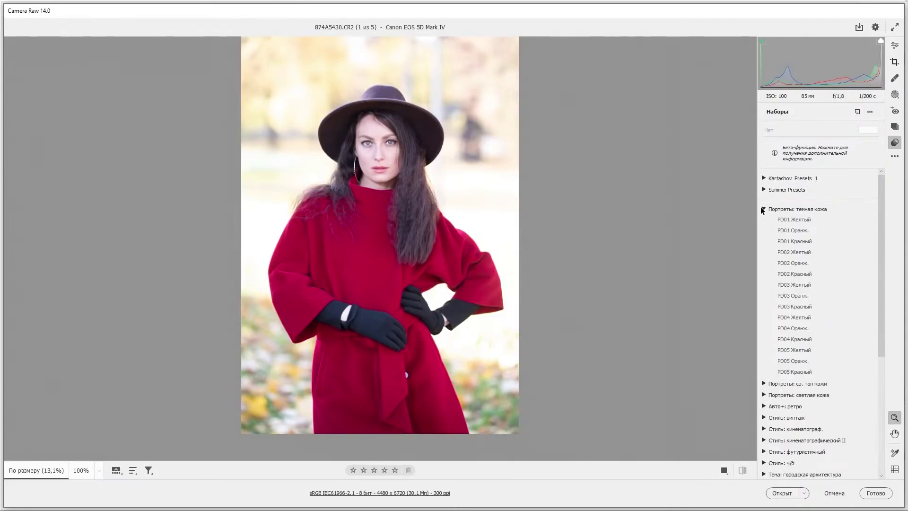
left_click(797, 221)
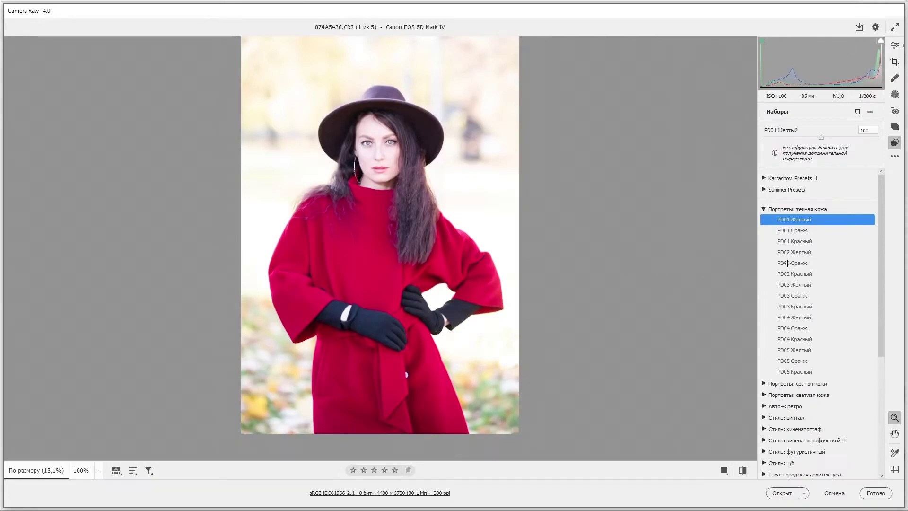
mouse_move(821, 137)
left_mouse_down()
mouse_move(806, 141)
mouse_move(878, 140)
left_mouse_up()
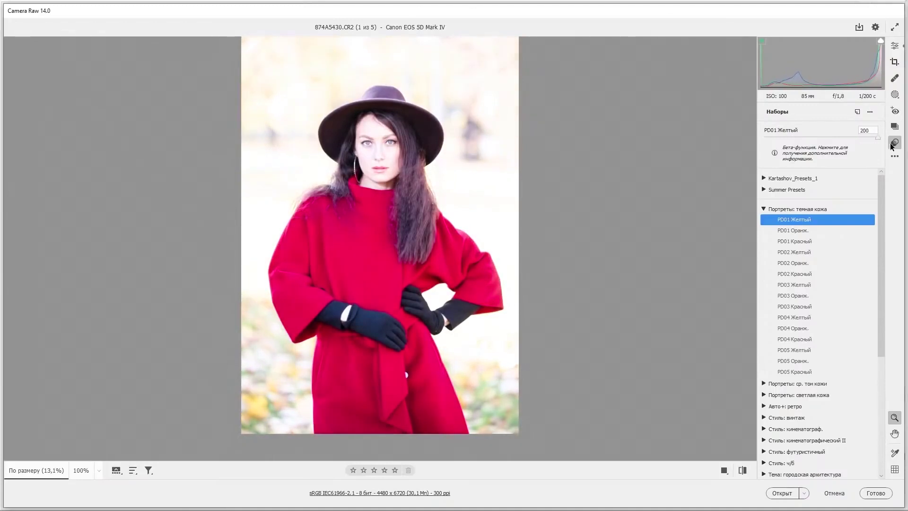
Try Exposure at -1.50 in the Edit panel, then reset it to 0.00
left_click(895, 45)
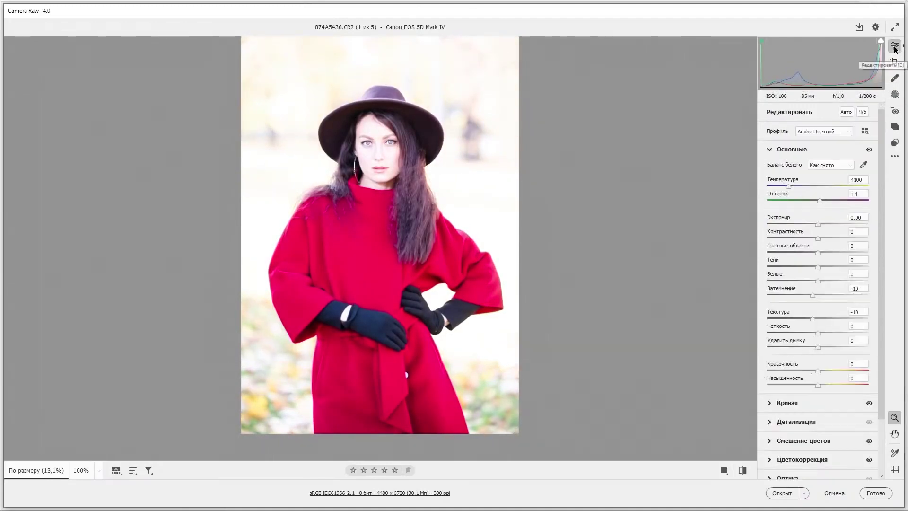
left_click_drag(817, 223, 803, 224)
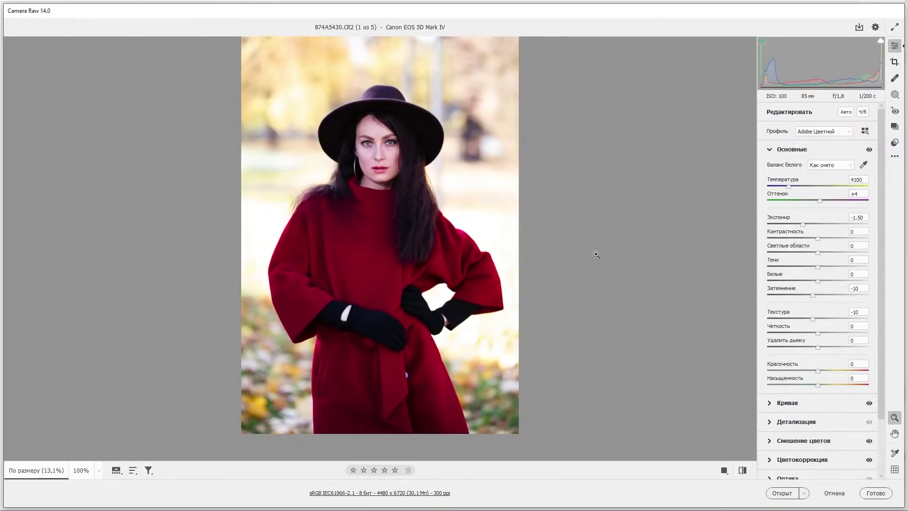
double_click(799, 225)
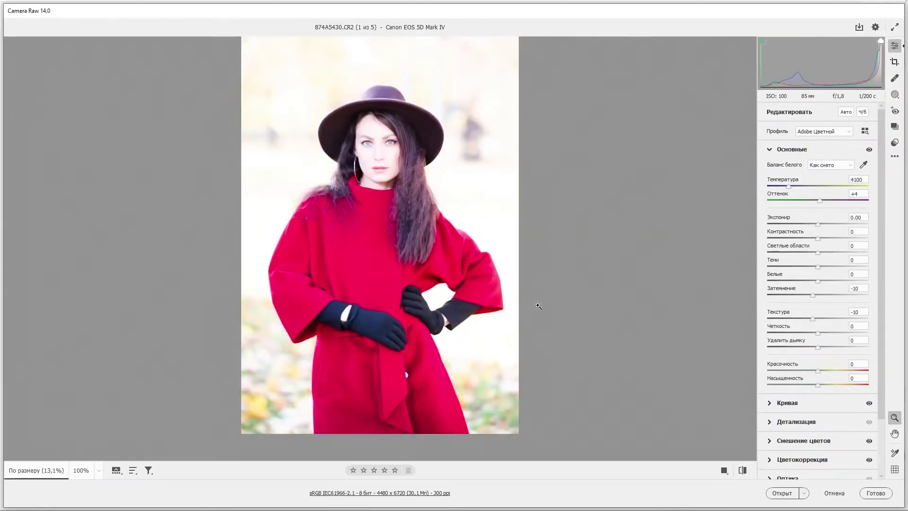
Reset all Camera Raw settings to defaults from the Edit panel's extra options menu
left_click(894, 156)
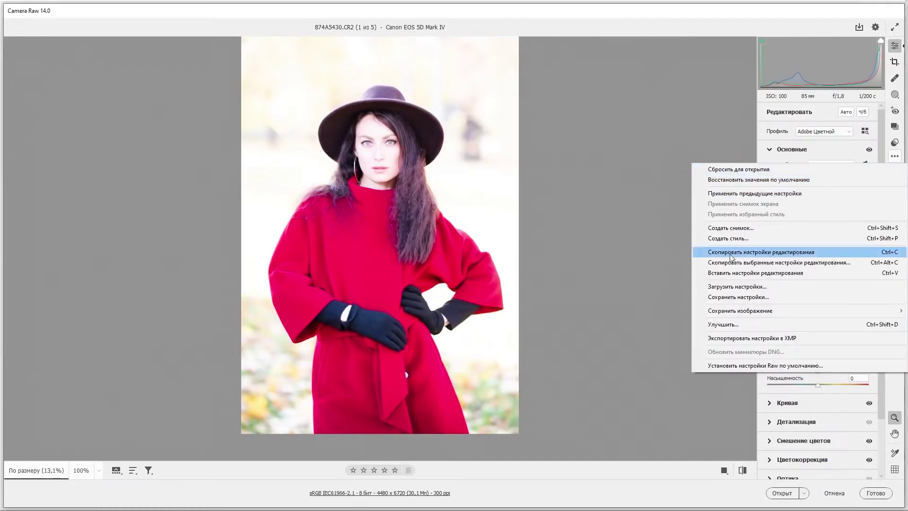
left_click(712, 366)
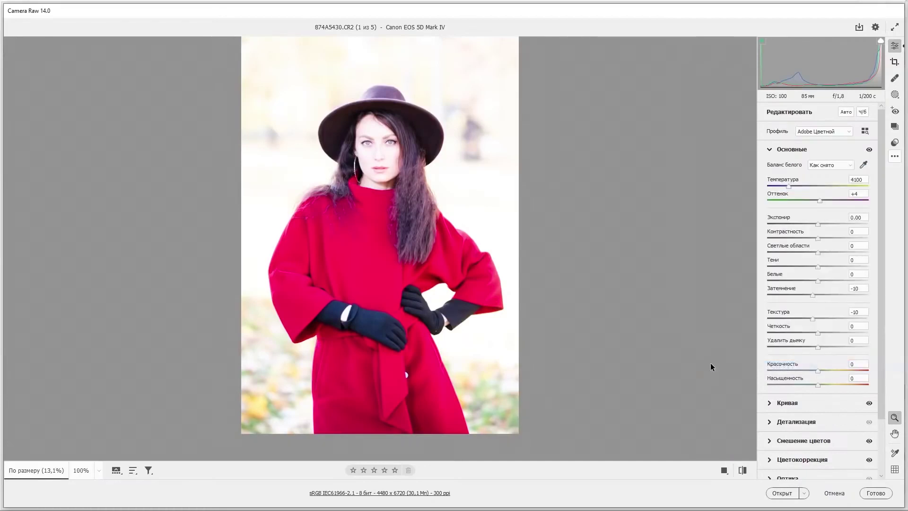
left_click(519, 3)
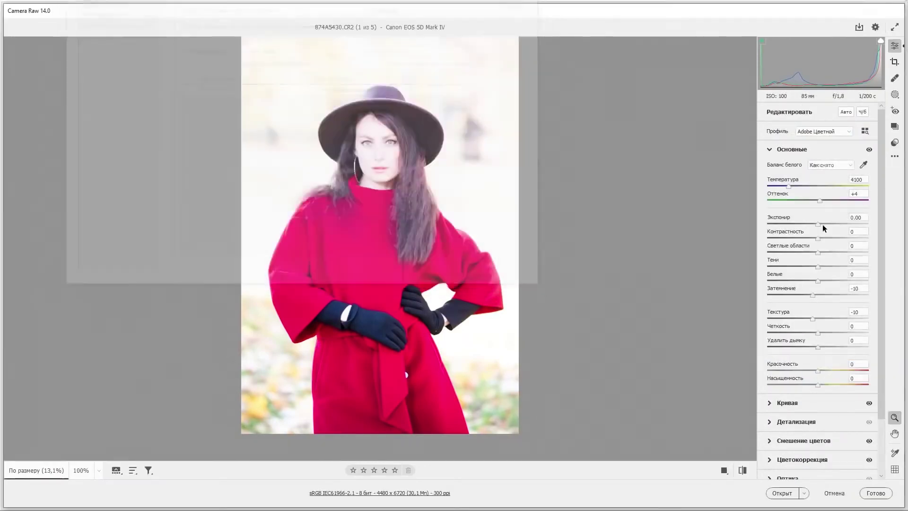
left_click(895, 157)
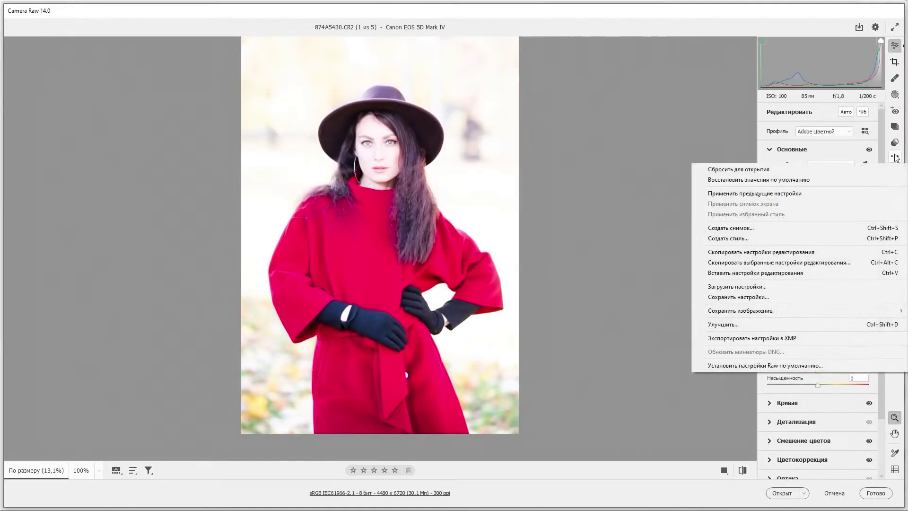
left_click(748, 180)
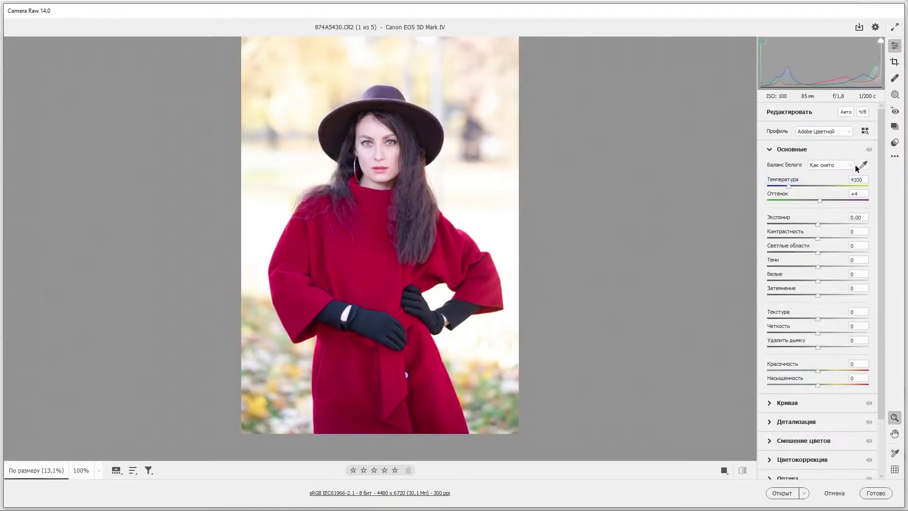
Show the masking tool's new-mask choices for 874A5430.CR2
left_click(894, 95)
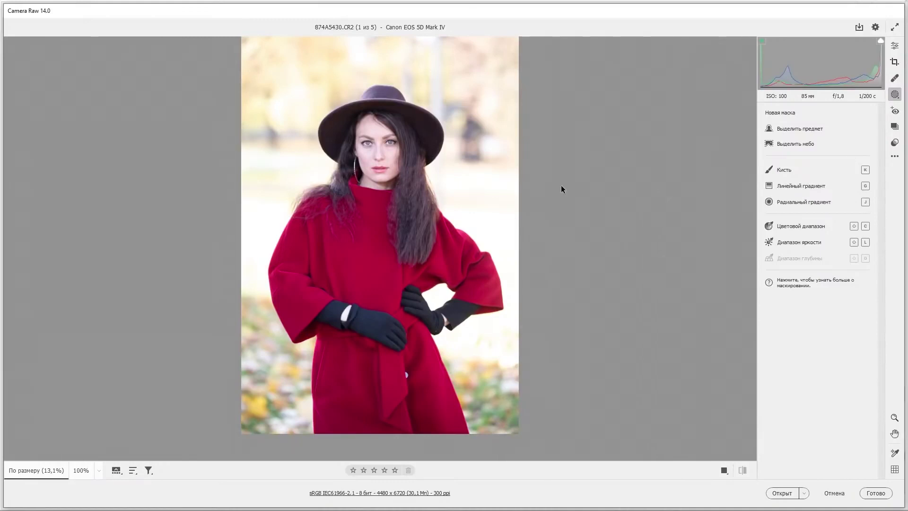
Create a Select Subject mask on the woman with exposure -0.75 and temperature +22
left_click(783, 129)
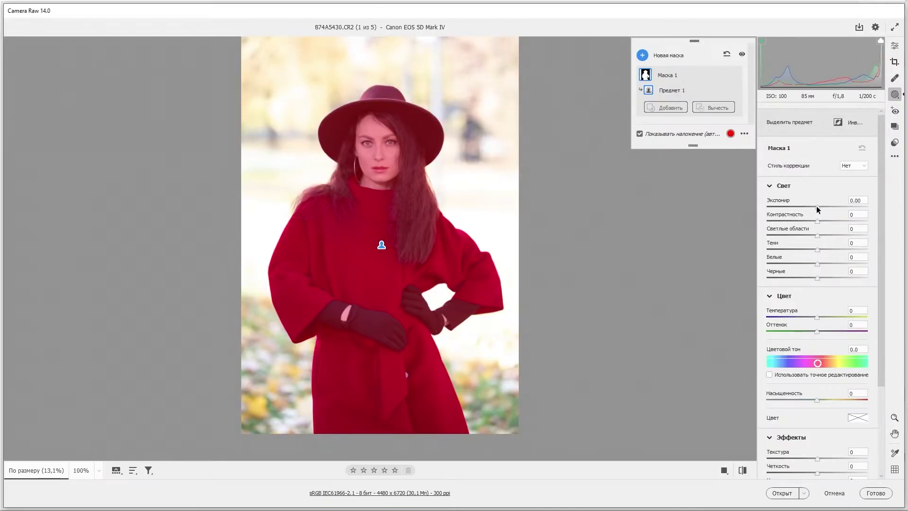
left_click_drag(816, 206, 806, 209)
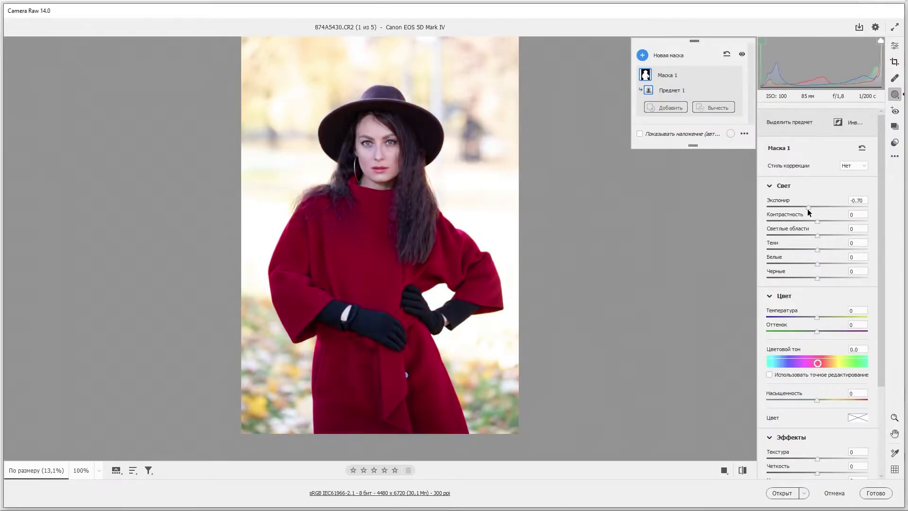
left_click_drag(806, 209, 805, 208)
left_click_drag(816, 317, 828, 319)
left_click_drag(806, 205, 806, 205)
Add a second subject mask, Маска 2, and invert Предмет 1 to cover the background
mouse_move(381, 245)
left_click(642, 55)
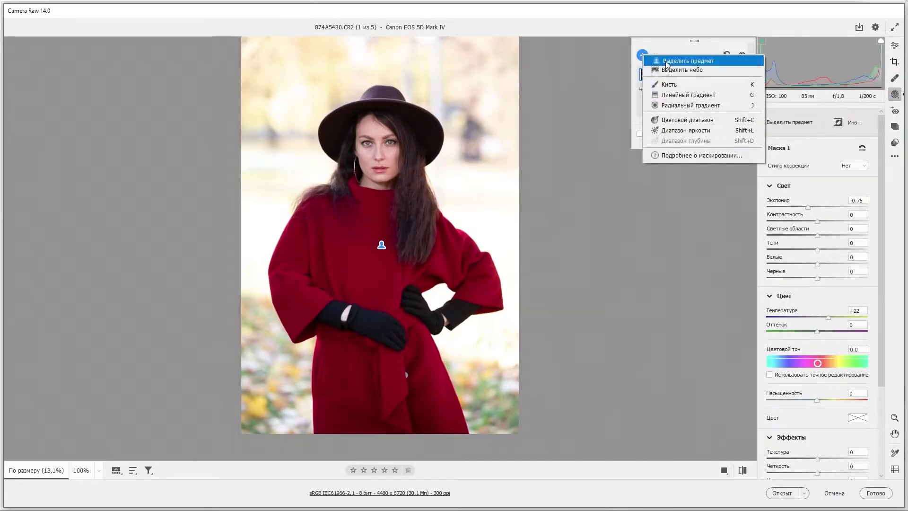
left_click(667, 62)
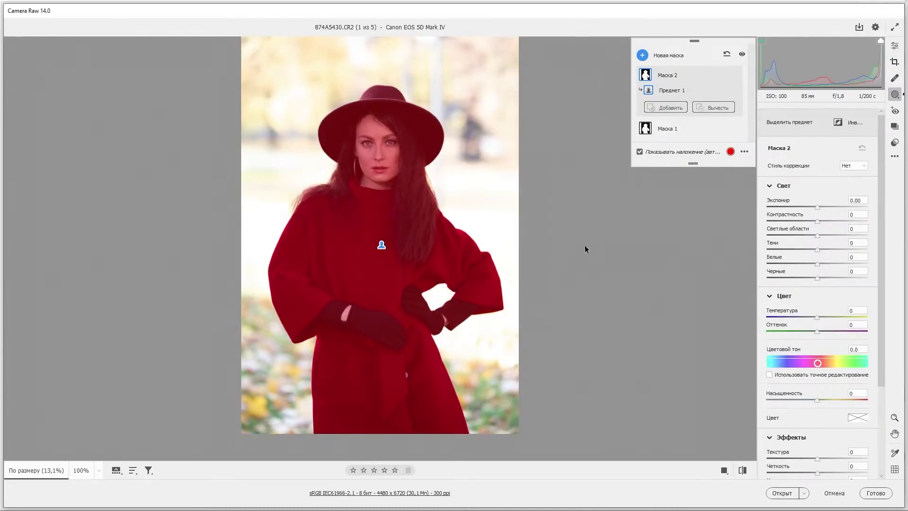
left_click(699, 92)
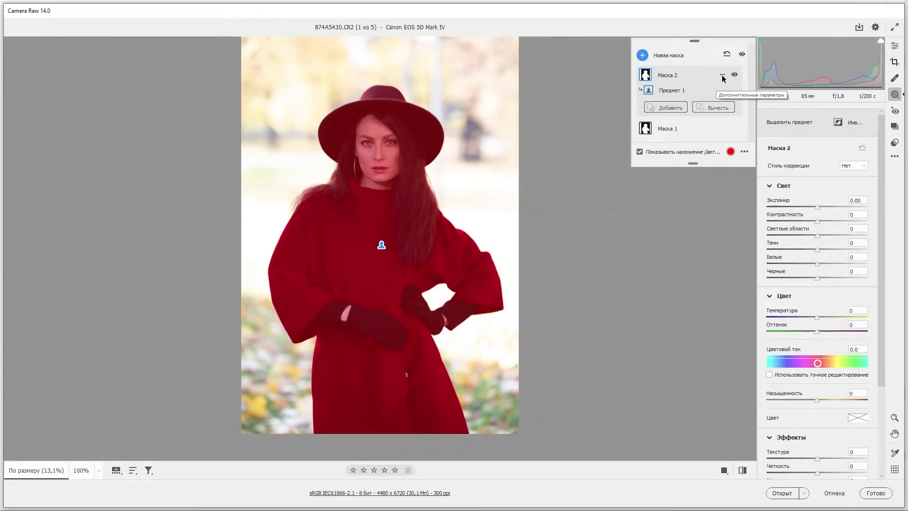
mouse_move(722, 91)
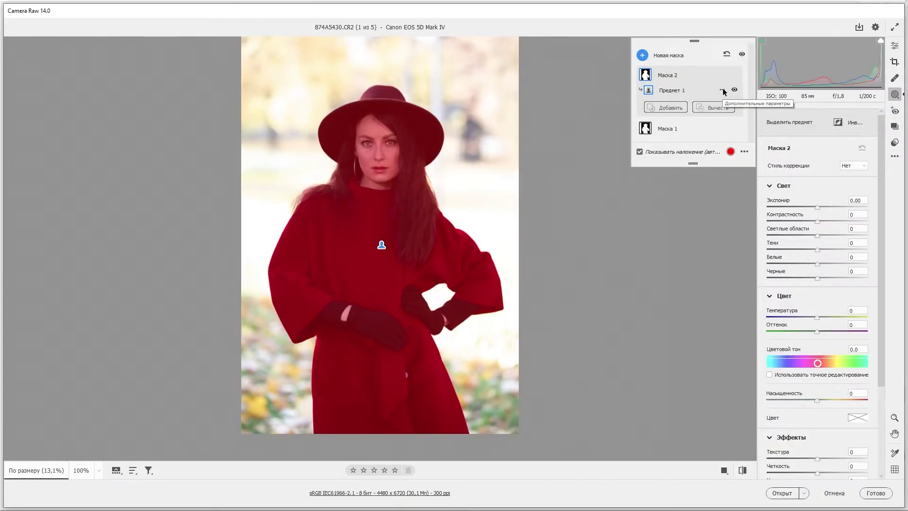
left_click(722, 90)
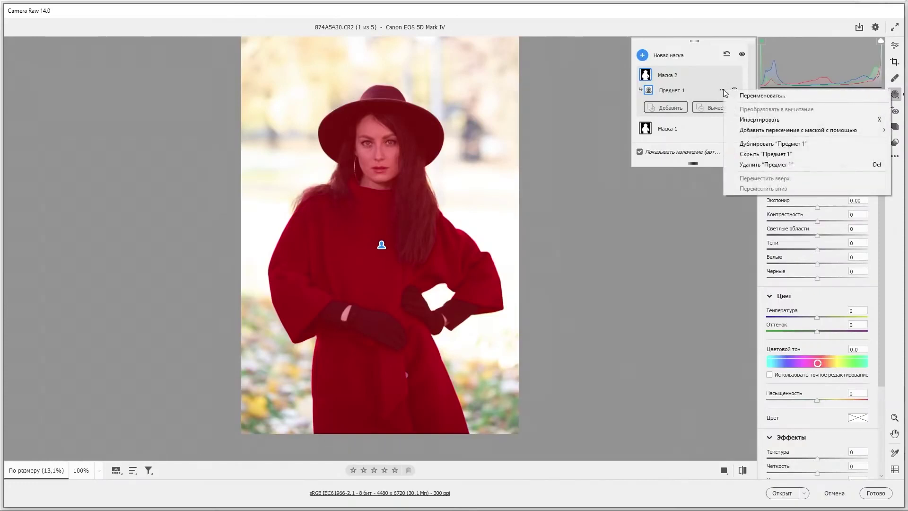
left_click(743, 120)
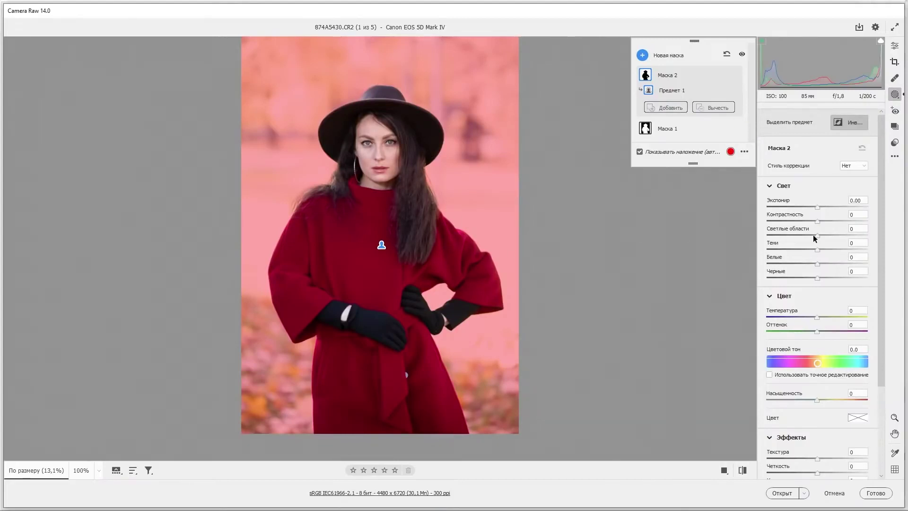
Darken Маска 2's background to exposure -1.30 with highlights -100
left_click_drag(817, 207, 767, 237)
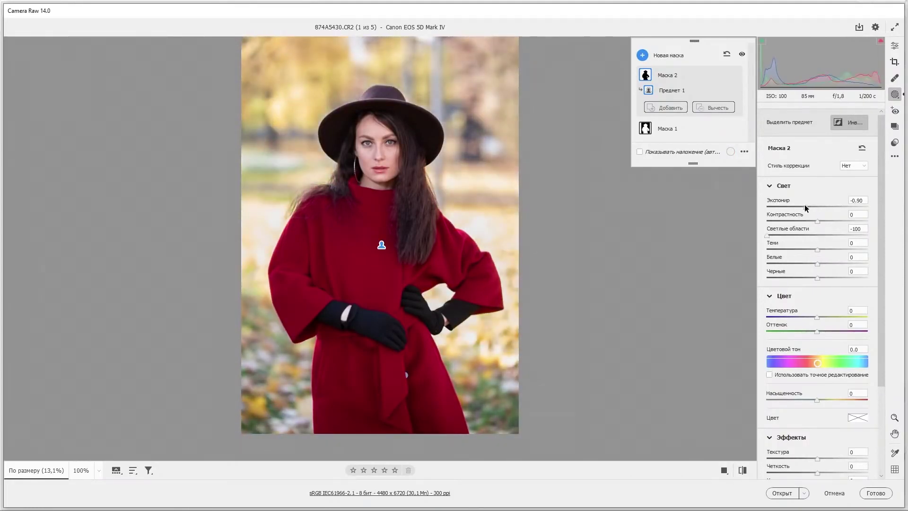
left_click_drag(804, 206, 801, 206)
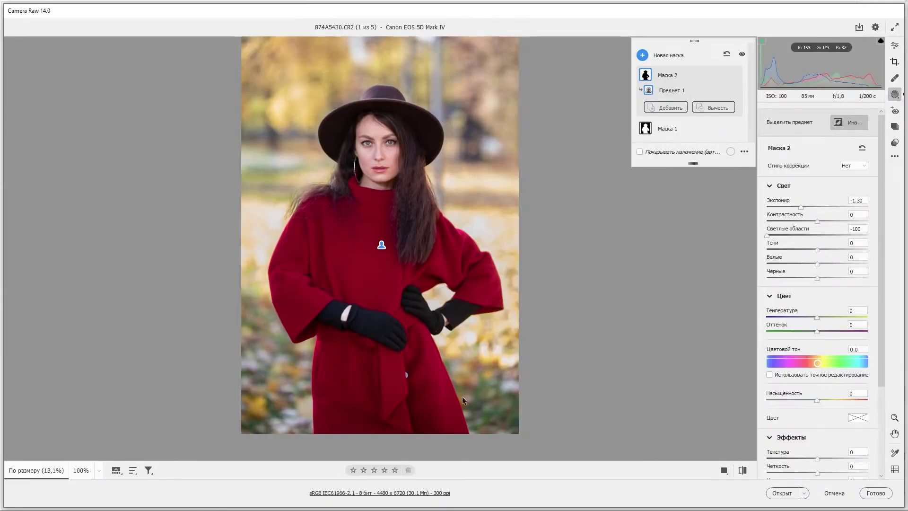
Switch to IMG_0052 and add a sky mask with highlights -100 and saturation +28
left_click(115, 470)
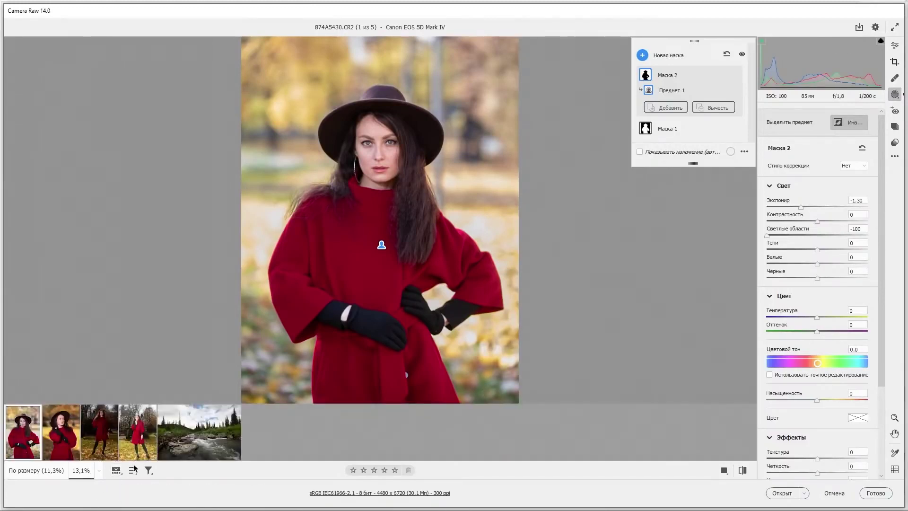
left_click(199, 432)
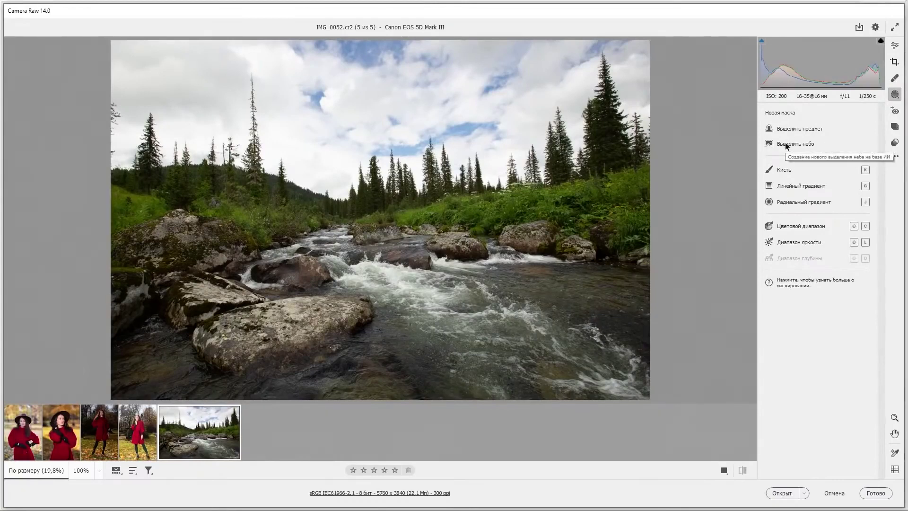
left_click(787, 144)
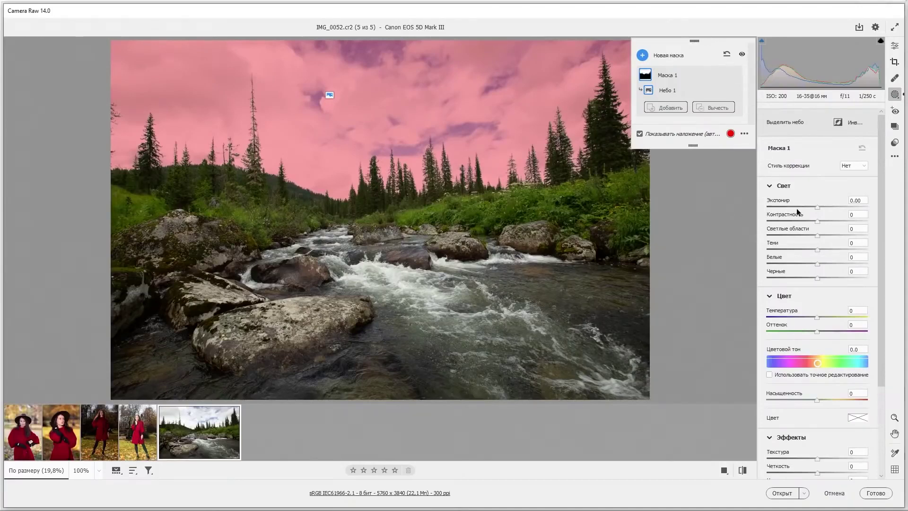
left_click_drag(817, 207, 748, 235)
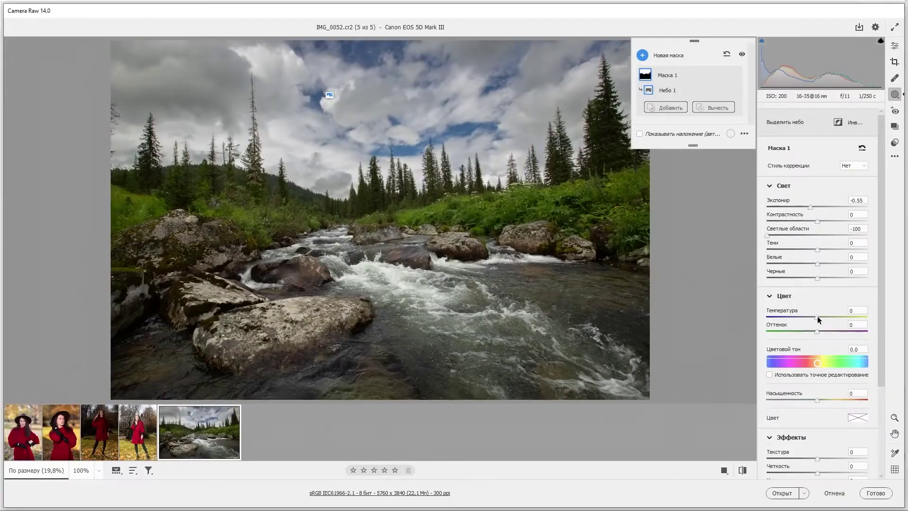
scroll(830, 365, "down", 2)
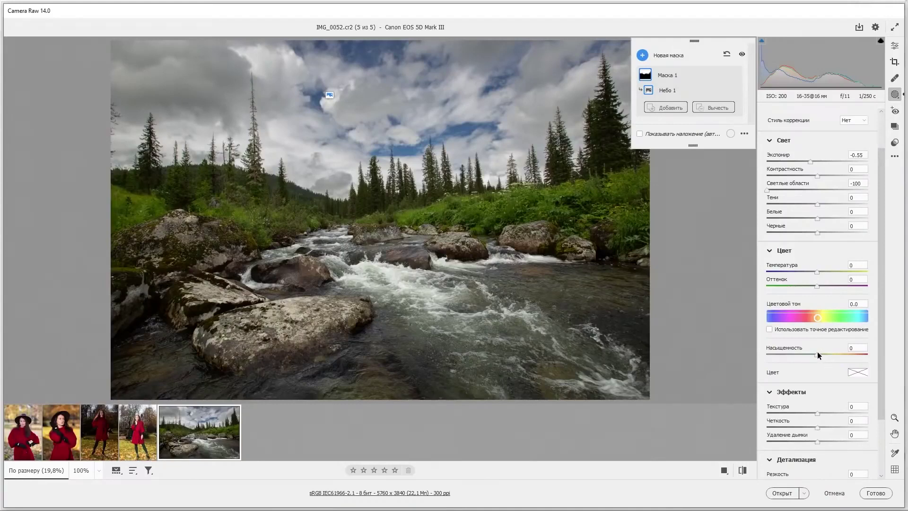
left_click_drag(817, 354, 831, 354)
left_click_drag(806, 161, 822, 162)
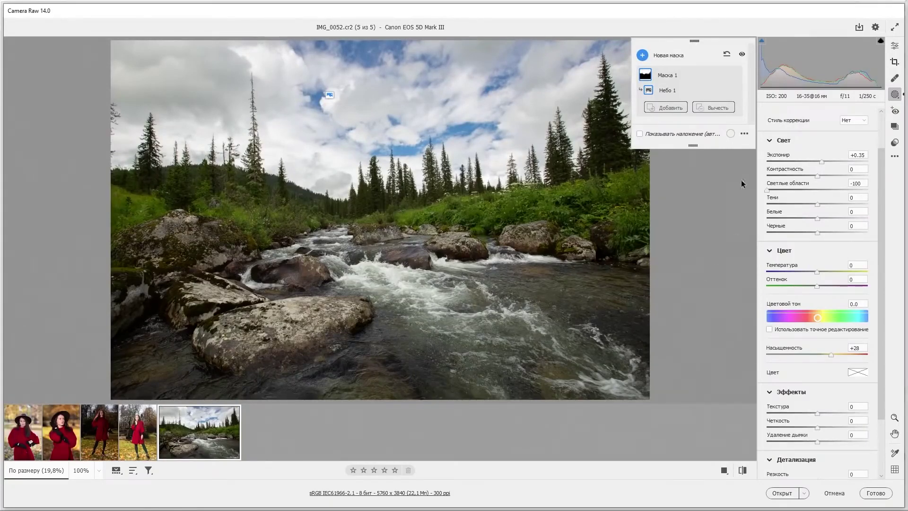
Add an inverted sky mask lifting the ground: exposure +0.30, shadows +20, clarity +28
left_click(642, 56)
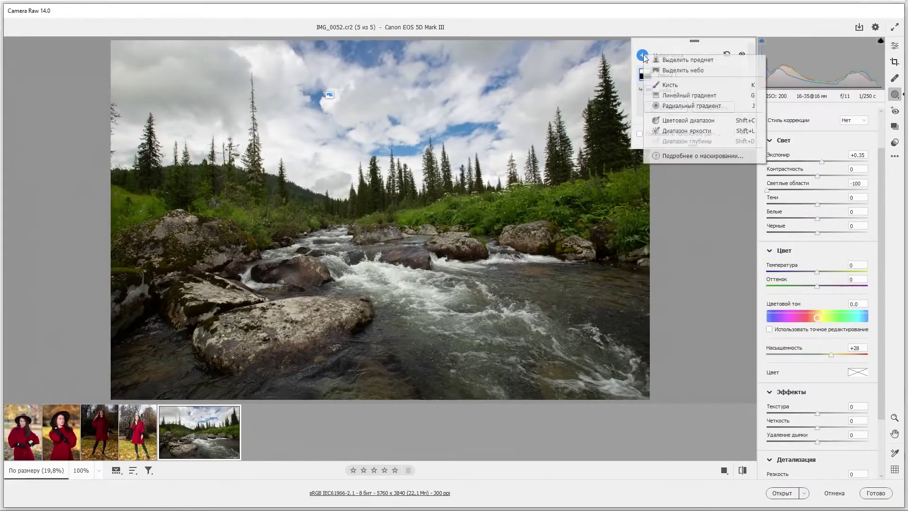
left_click(671, 73)
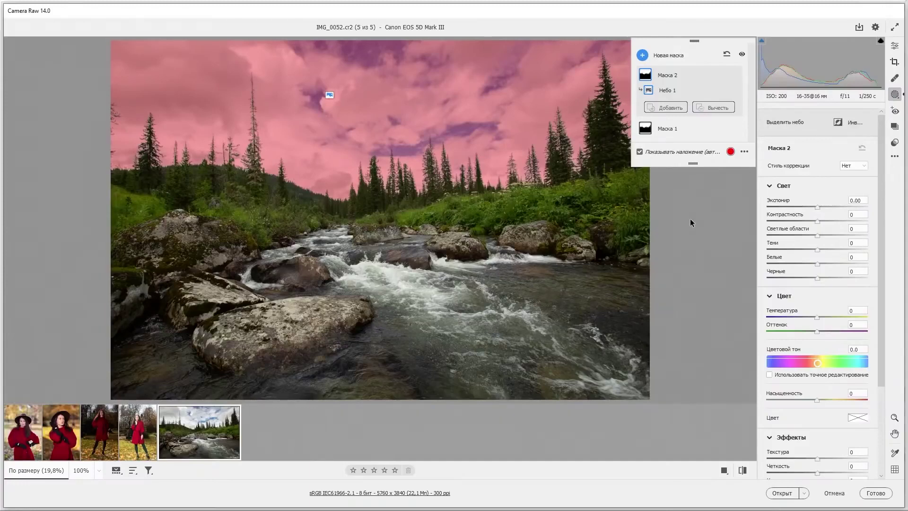
key("apostrophe")
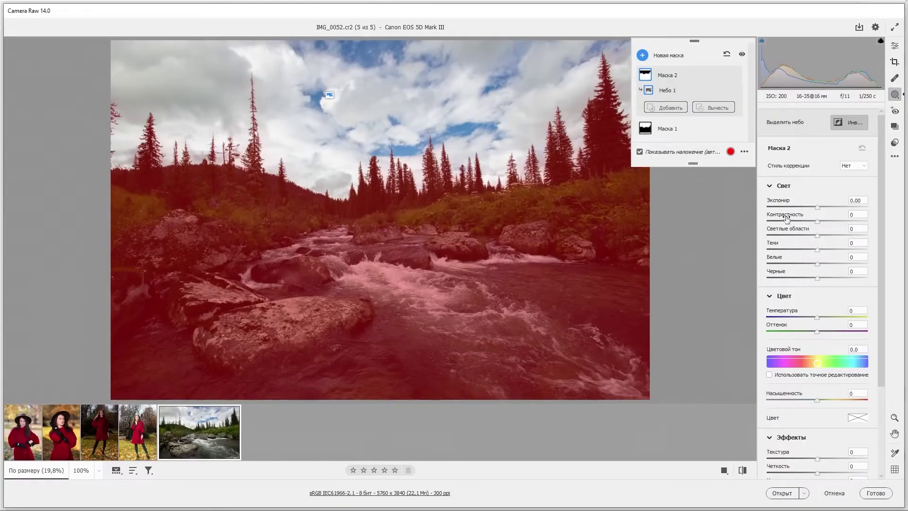
left_click_drag(817, 206, 820, 207)
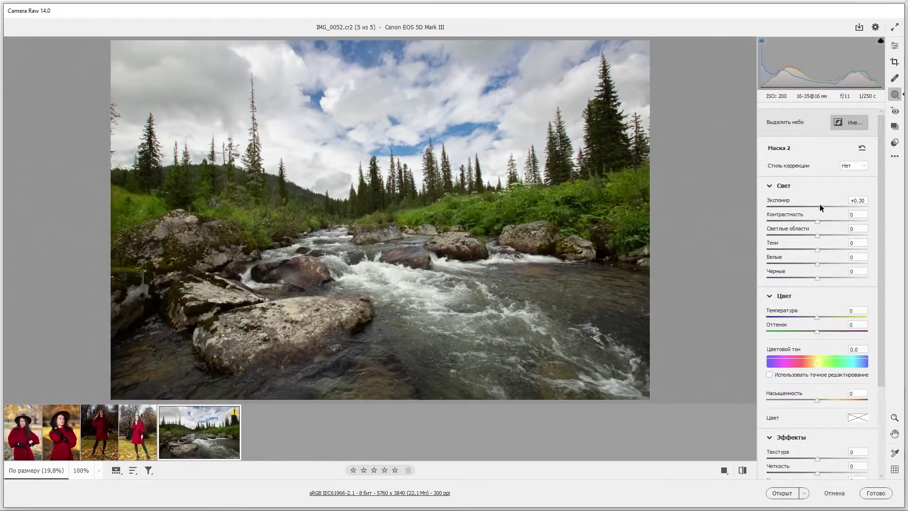
left_click_drag(818, 248, 827, 243)
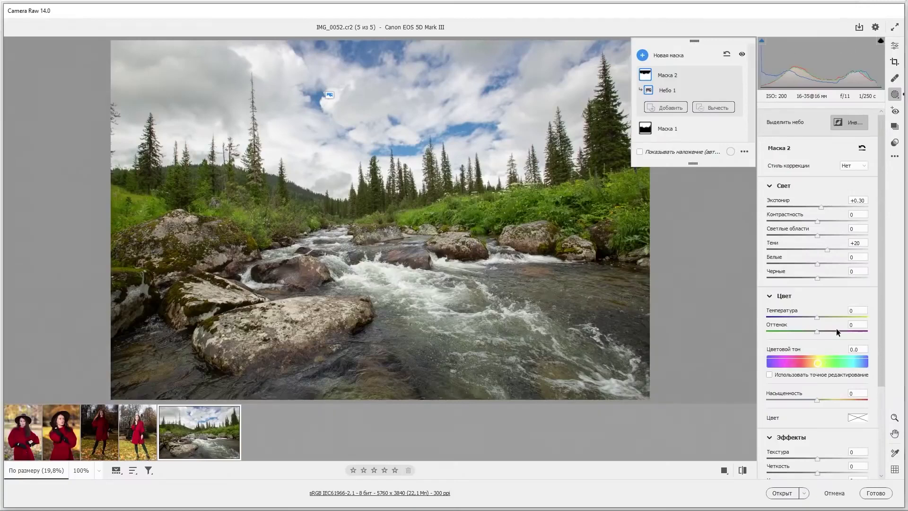
scroll(824, 393, "down", 3)
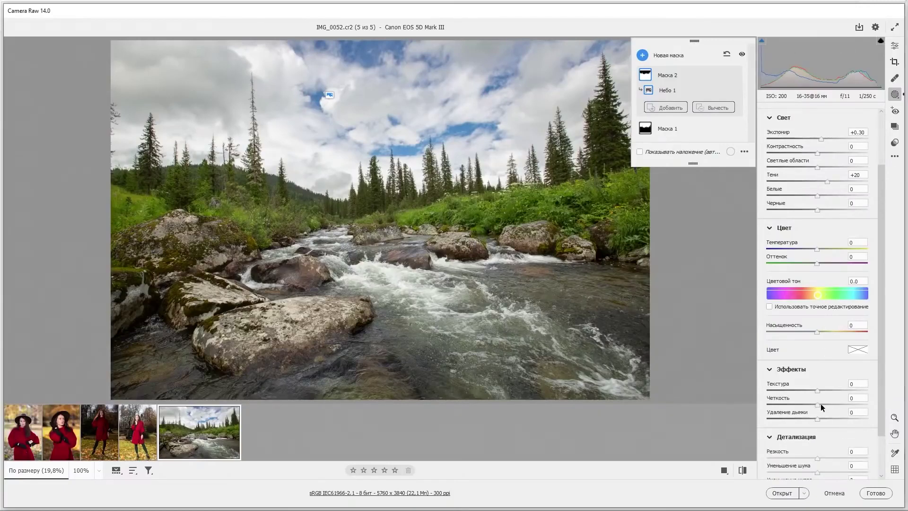
left_click_drag(821, 404, 832, 404)
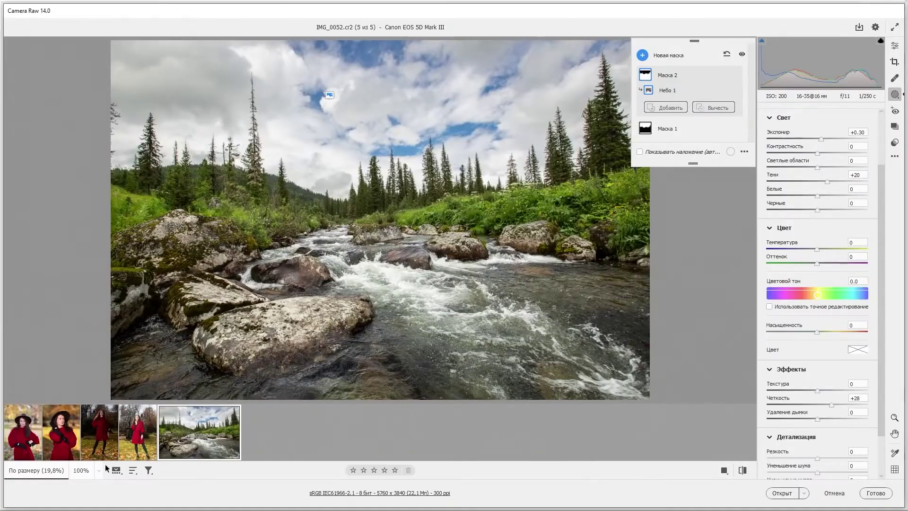
Switch to portrait 874A5433.CR2 and add an inverted subject mask covering everything but the woman
left_click(61, 438)
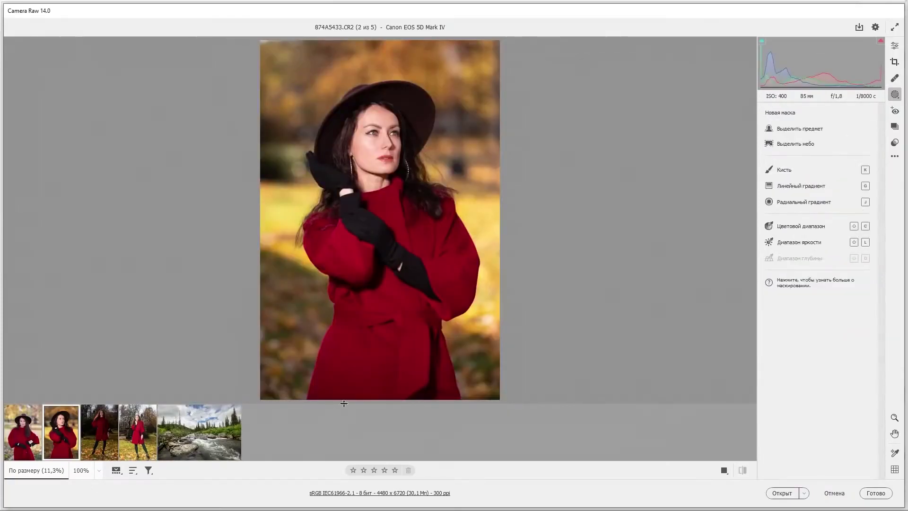
left_click(117, 470)
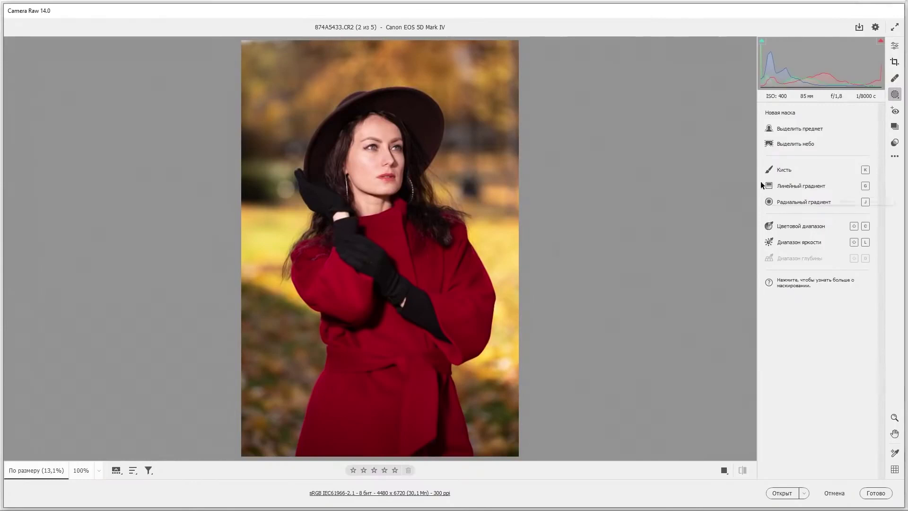
left_click(787, 132)
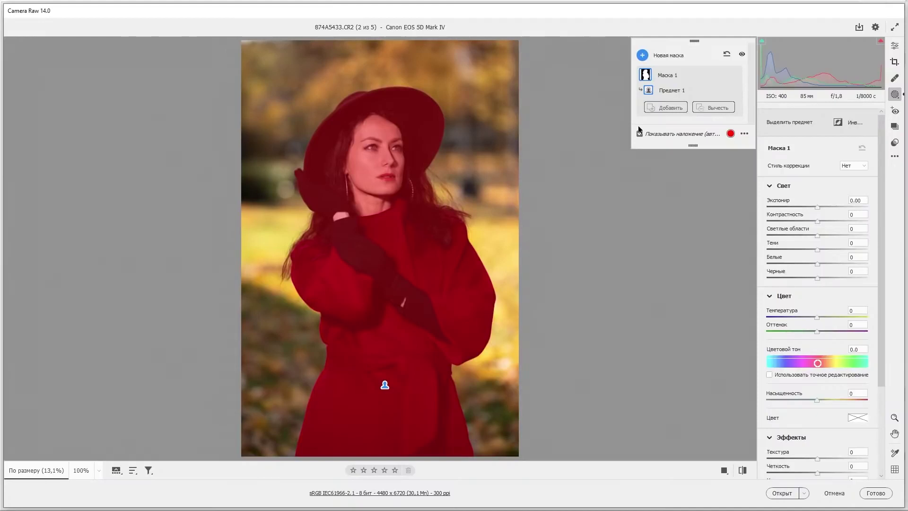
key("apostrophe")
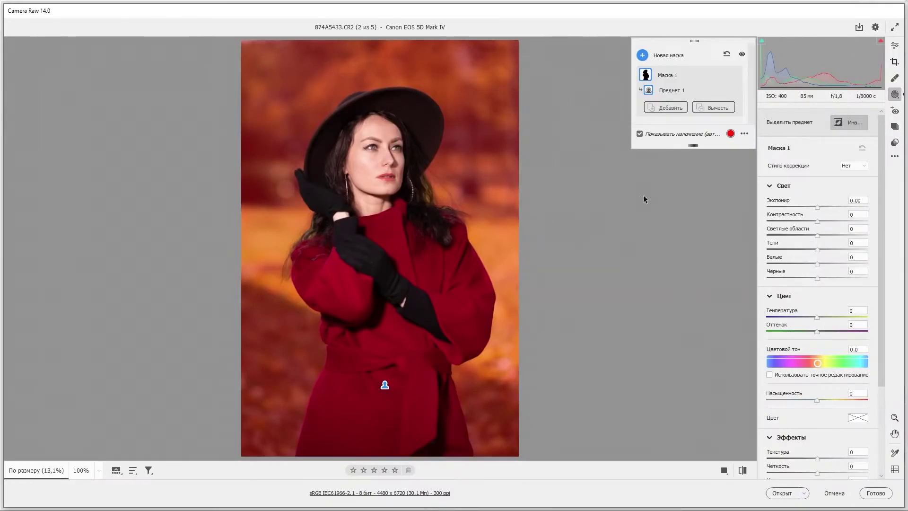
mouse_move(681, 90)
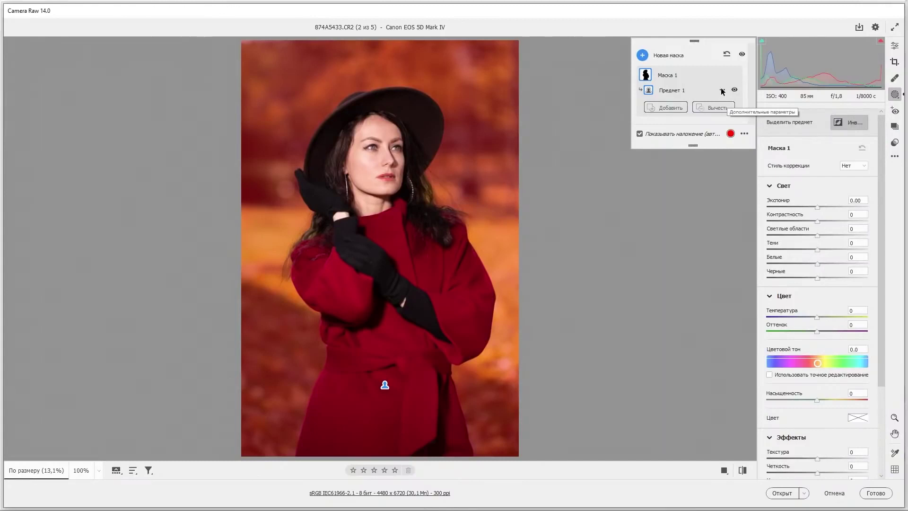
left_click(722, 92)
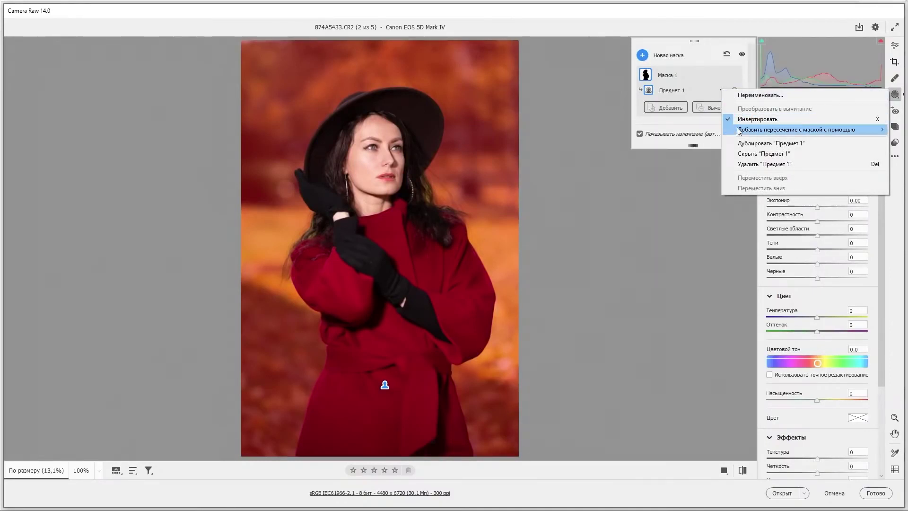
mouse_move(796, 130)
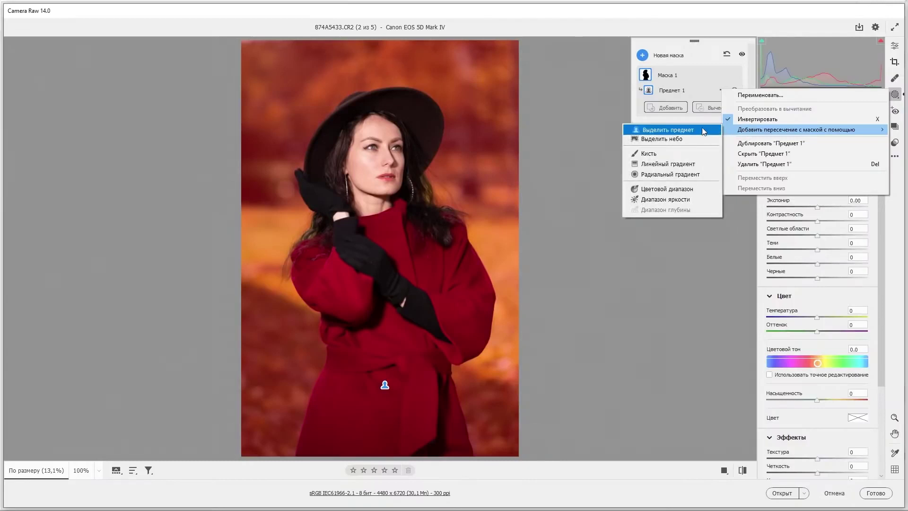
Intersect Маска 1 with a linear gradient drawn up from the photo's bottom-left corner
left_click(668, 165)
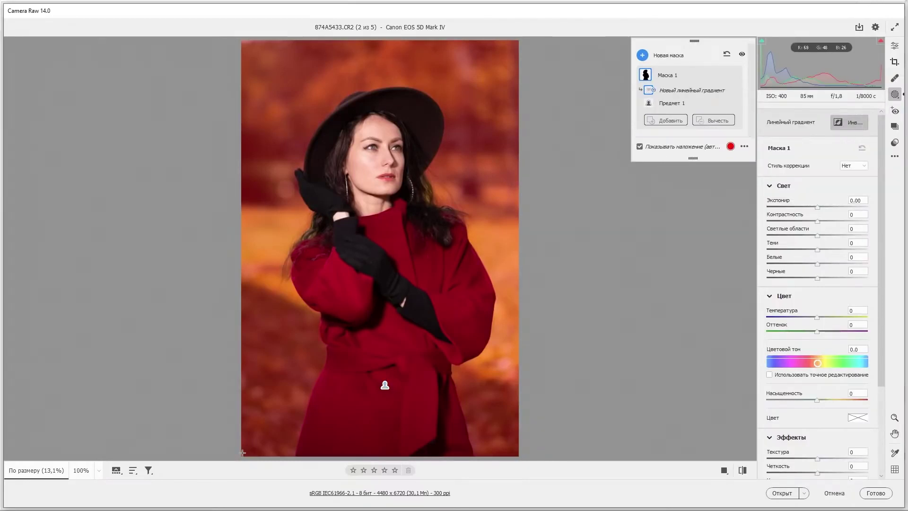
left_click_drag(235, 454, 301, 303)
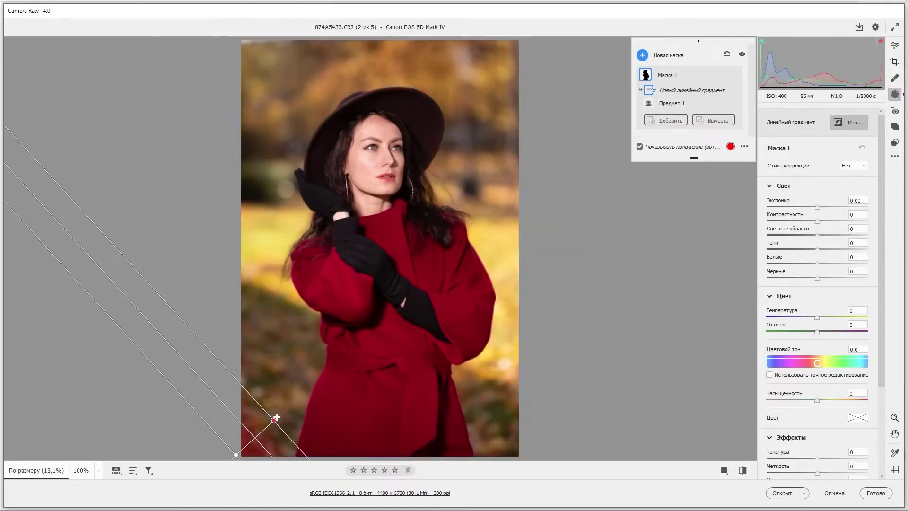
left_click_drag(297, 301, 292, 300)
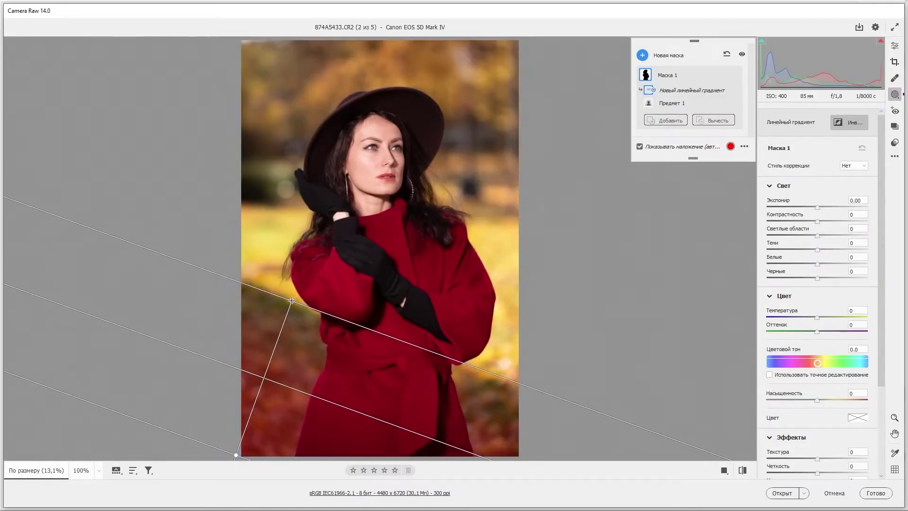
left_click_drag(291, 300, 296, 300)
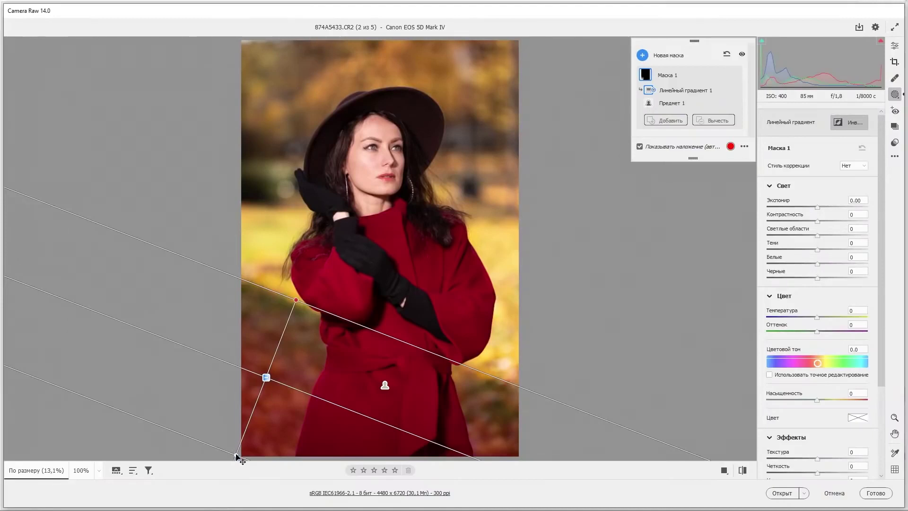
left_click_drag(237, 456, 293, 310)
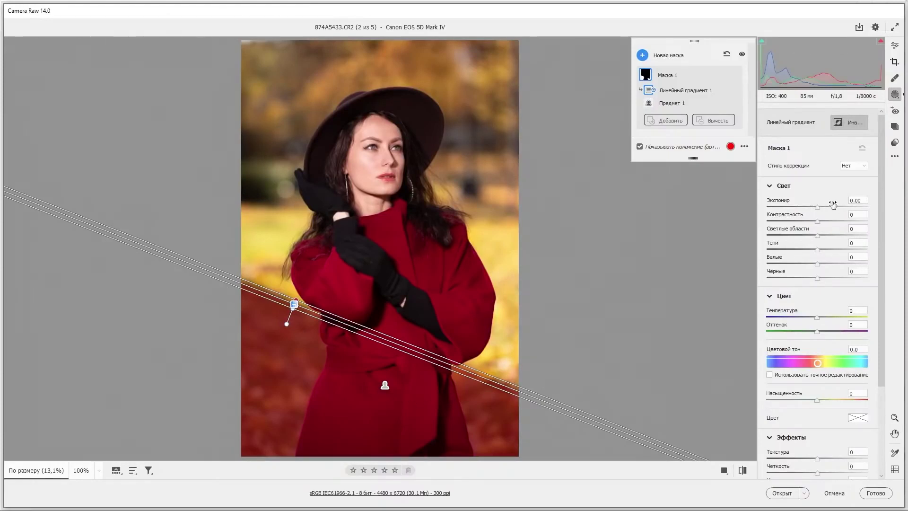
Brighten and warm the gradient area to exposure +1.75 and temperature +62, nudging it higher
left_click_drag(818, 206, 837, 208)
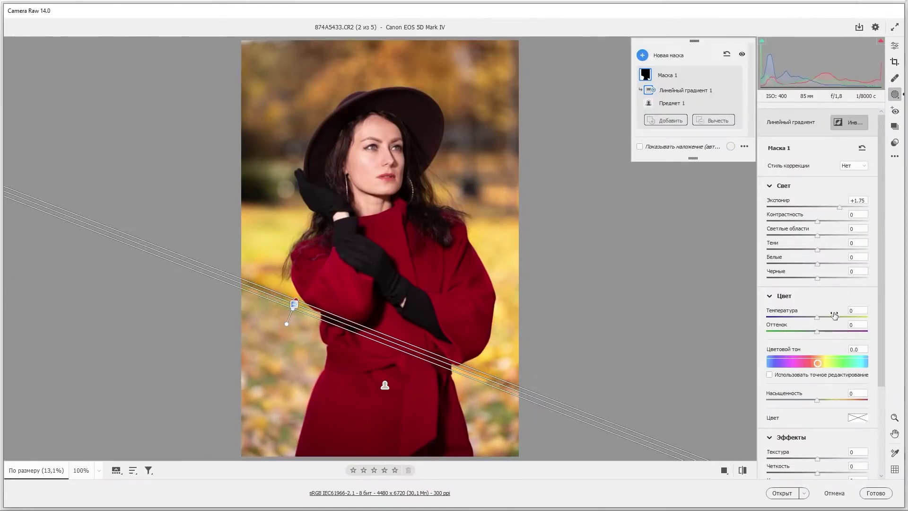
left_click_drag(816, 316, 845, 316)
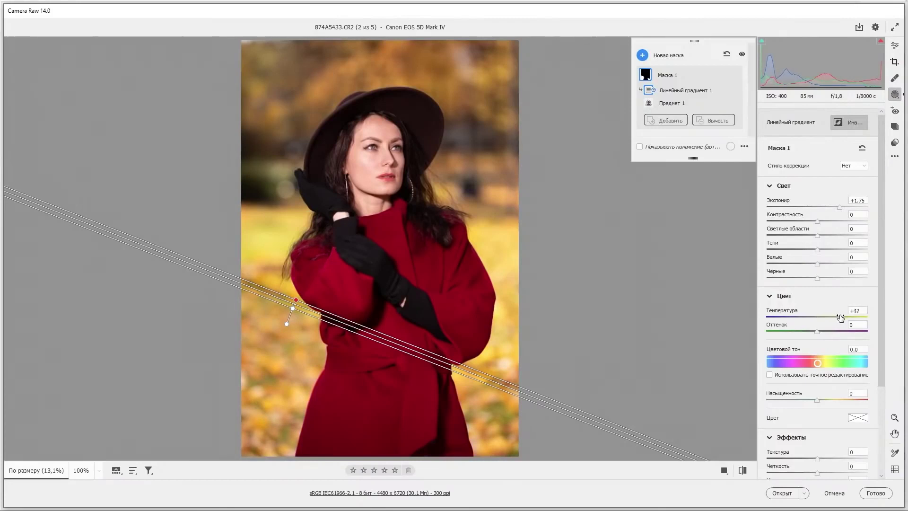
left_click_drag(845, 319, 848, 318)
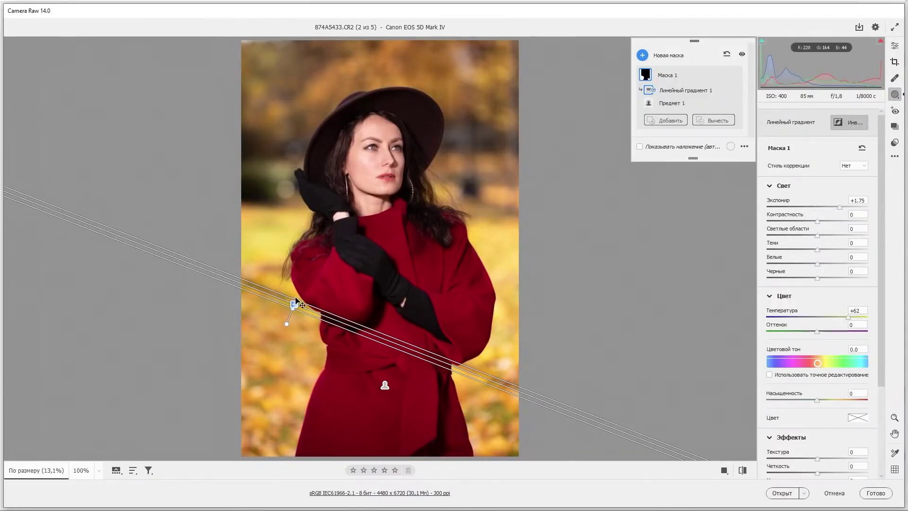
left_click_drag(297, 303, 300, 300)
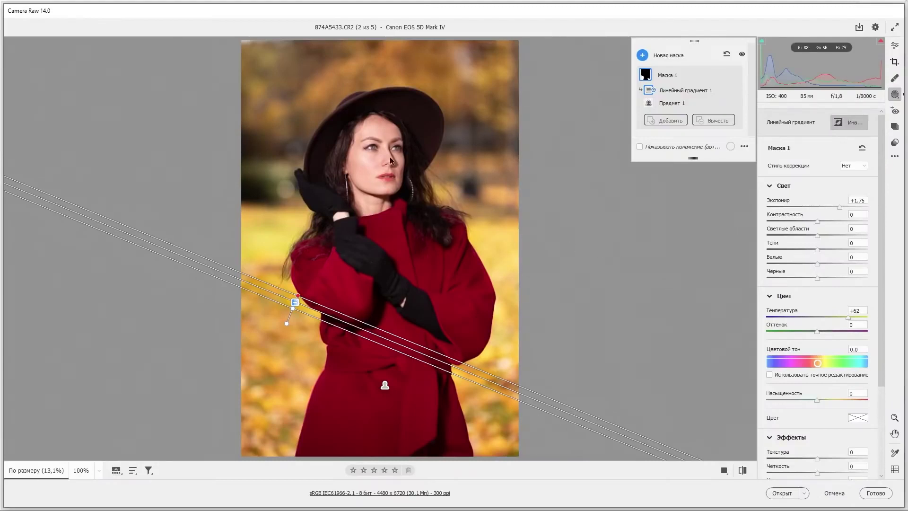
Lower global exposure slightly and add Маска 2 selecting the woman as subject
left_click(895, 46)
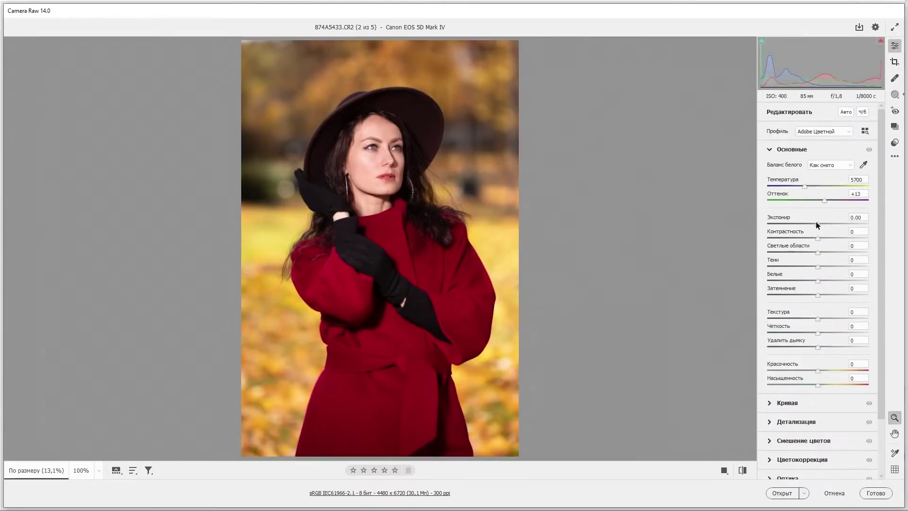
left_click_drag(815, 221, 813, 223)
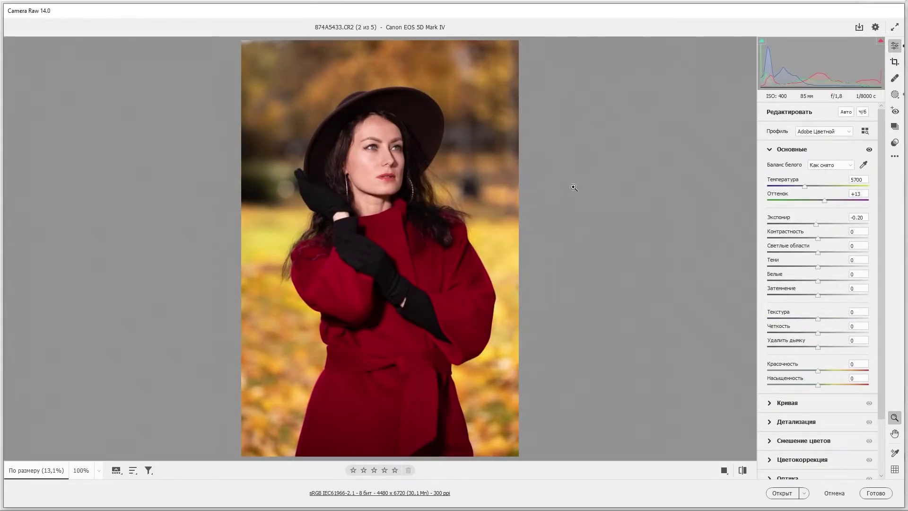
left_click(895, 94)
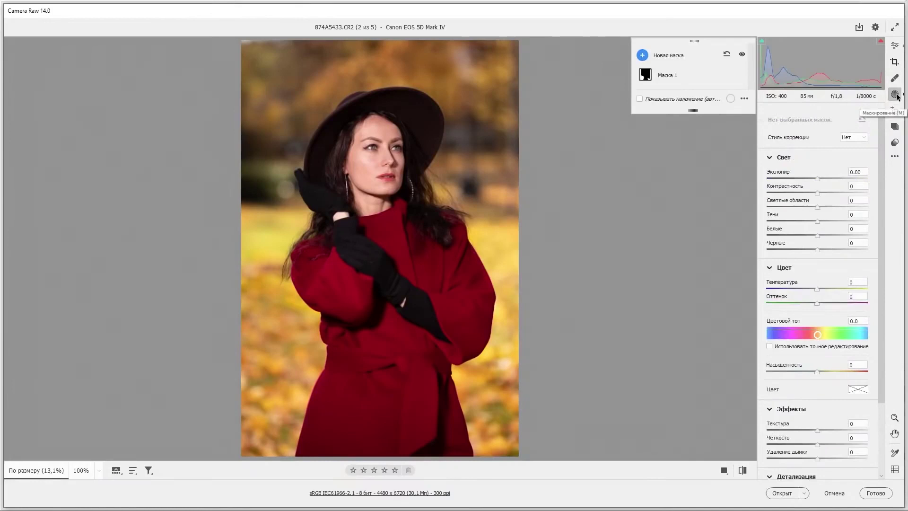
left_click(642, 55)
left_click(672, 61)
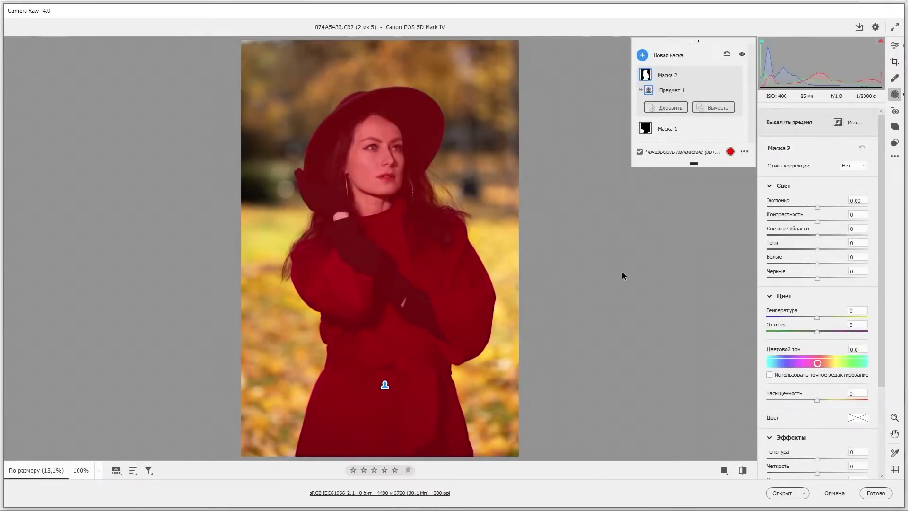
Invert Маска 2, darken the background, set temperature +16 and tint +27, and apply the edits
key("apostrophe")
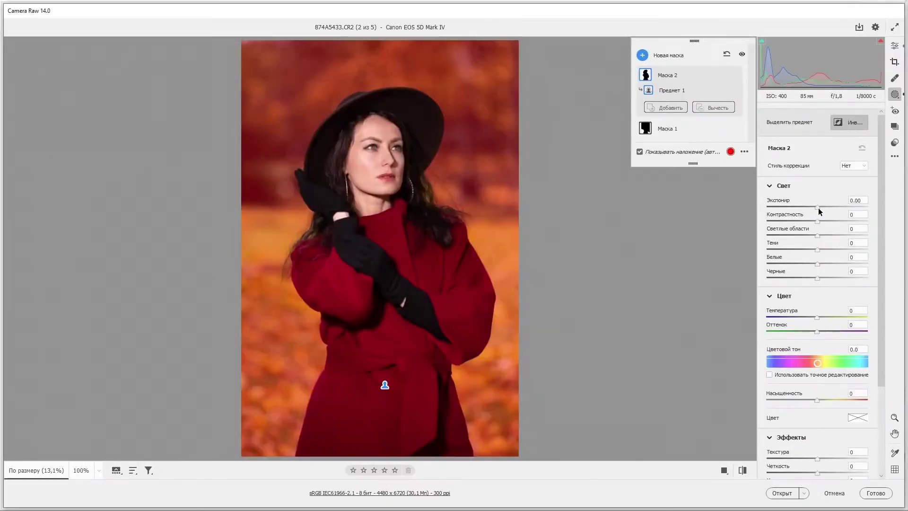
left_click_drag(818, 208, 812, 207)
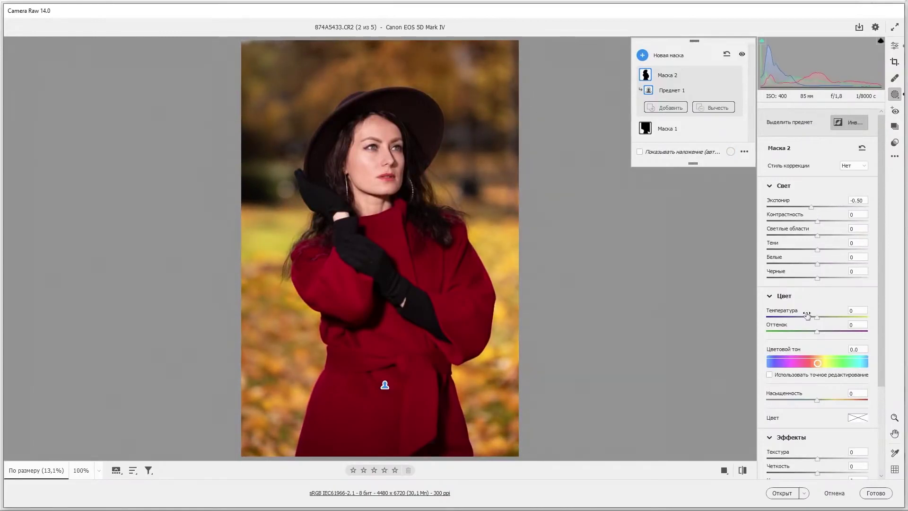
mouse_move(821, 329)
left_mouse_down()
mouse_move(829, 330)
mouse_move(824, 317)
left_mouse_up()
scroll(767, 350, "down", 1)
scroll(768, 350, "down", 1)
scroll(768, 350, "down", 1)
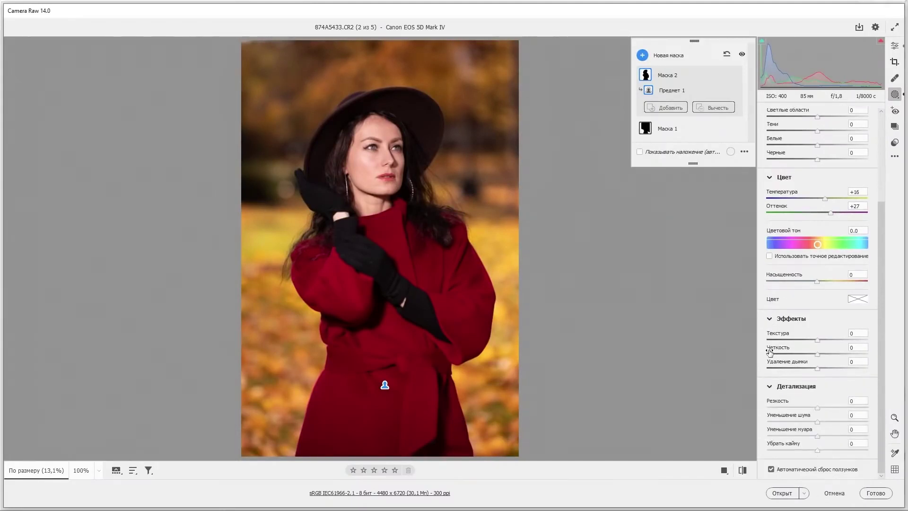
scroll(721, 352, "down", 2)
scroll(567, 326, "down", 1)
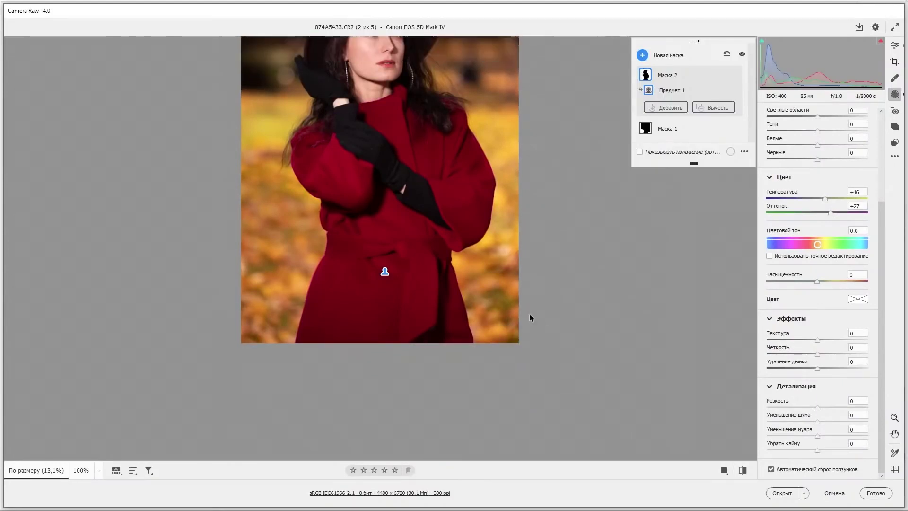
scroll(525, 317, "up", 2)
scroll(525, 316, "up", 1)
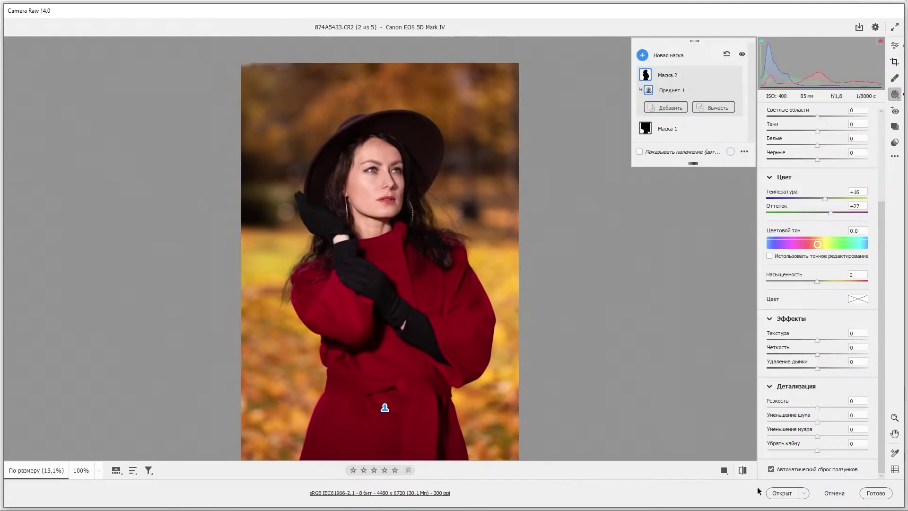
left_click(872, 495)
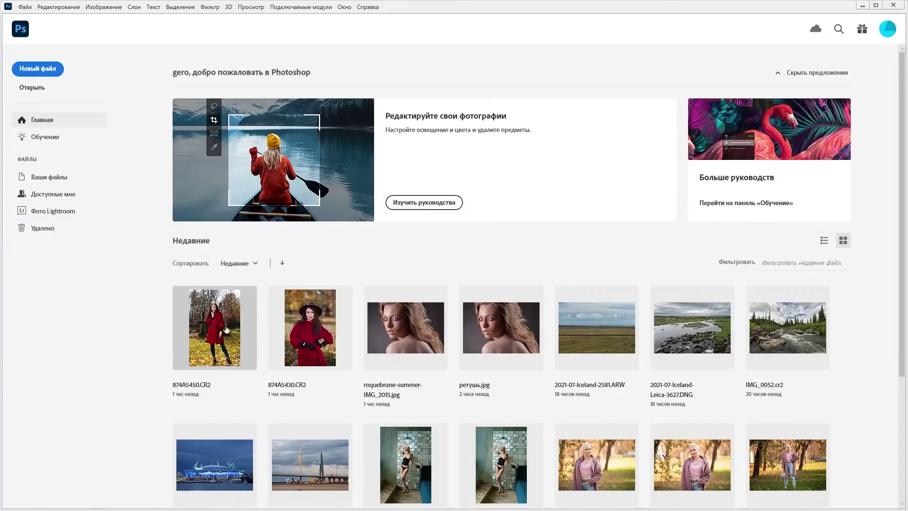
Scroll the Home screen's recent files to find room-1336497.jpg
scroll(440, 302, "down", 2)
scroll(441, 302, "down", 1)
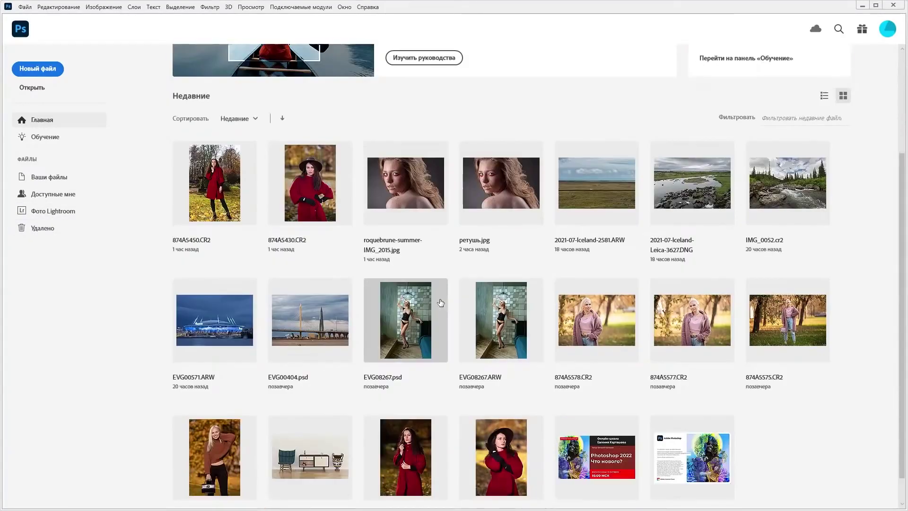
scroll(441, 303, "up", 1)
scroll(440, 303, "up", 1)
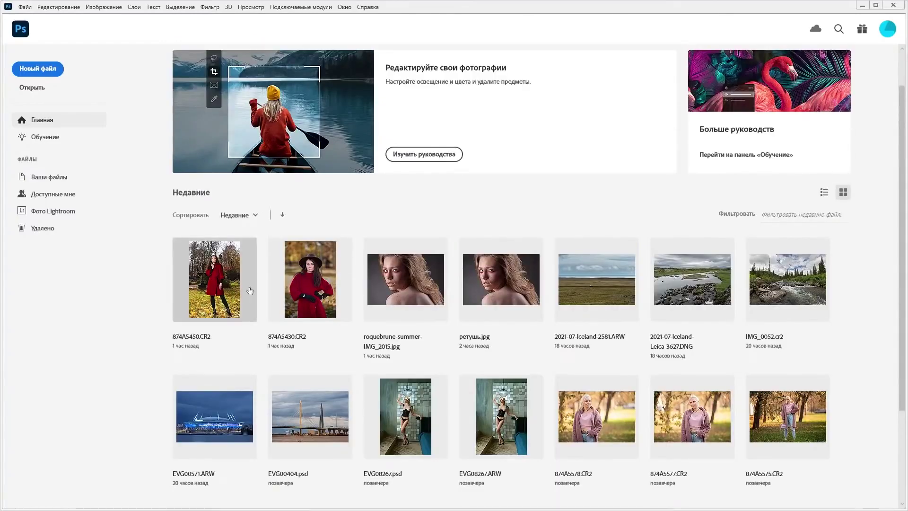
scroll(721, 360, "down", 3)
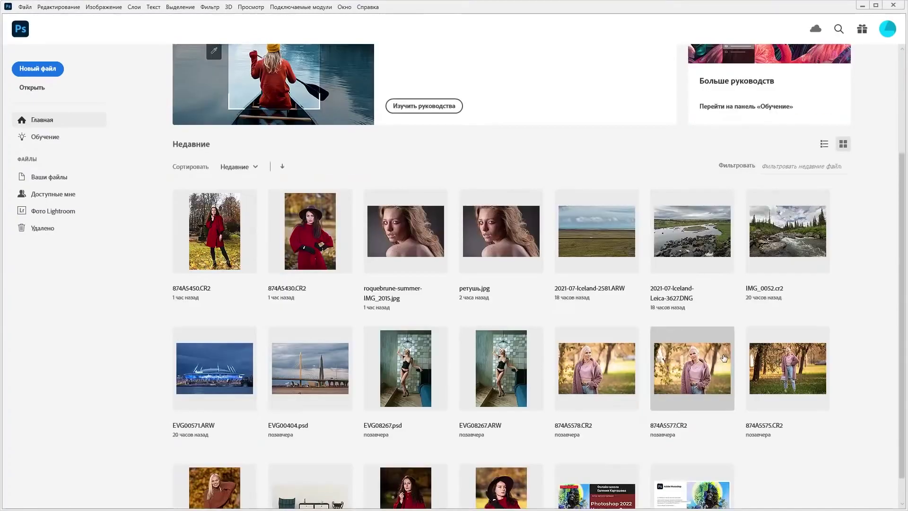
scroll(726, 356, "up", 3)
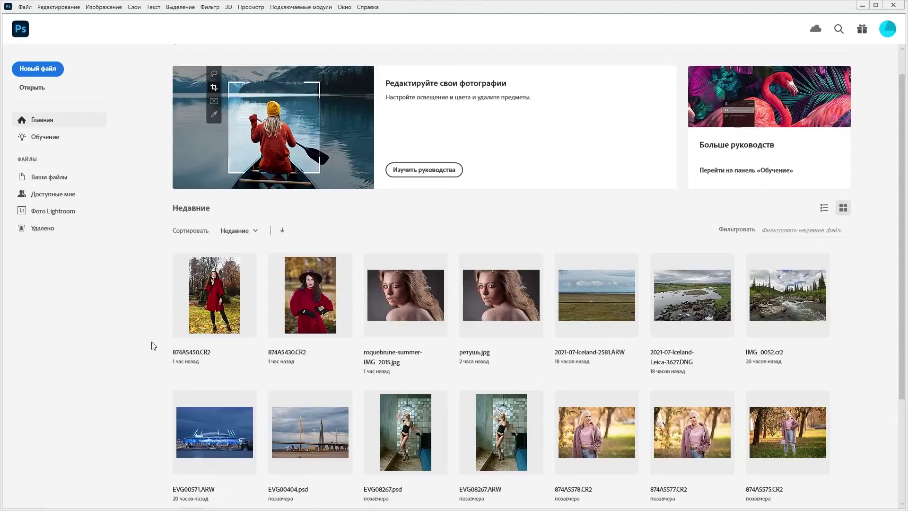
scroll(269, 398, "down", 3)
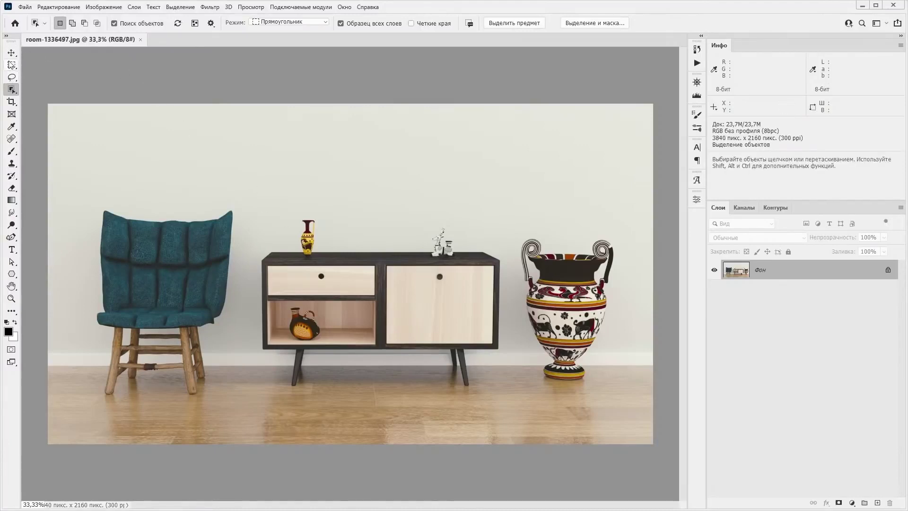
left_click(13, 54)
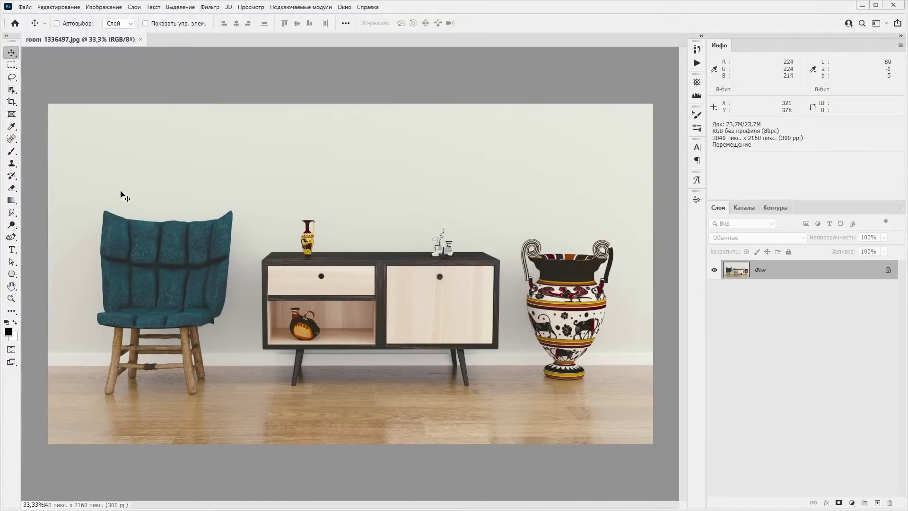
left_click(12, 90)
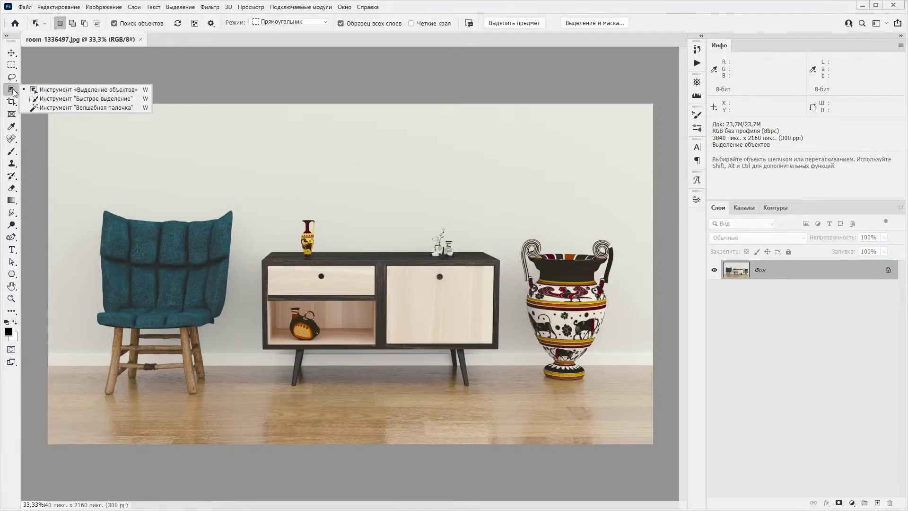
left_click(62, 90)
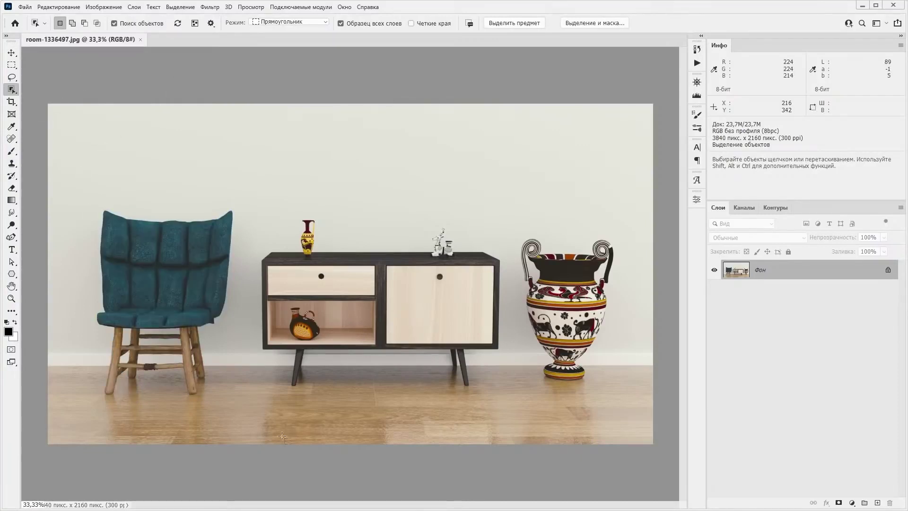
left_click_drag(72, 161, 249, 415)
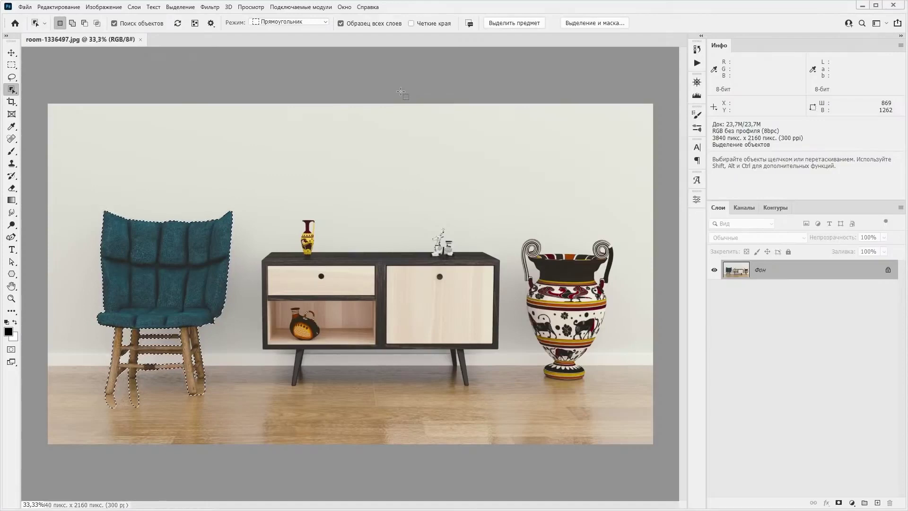
key("ctrl+d")
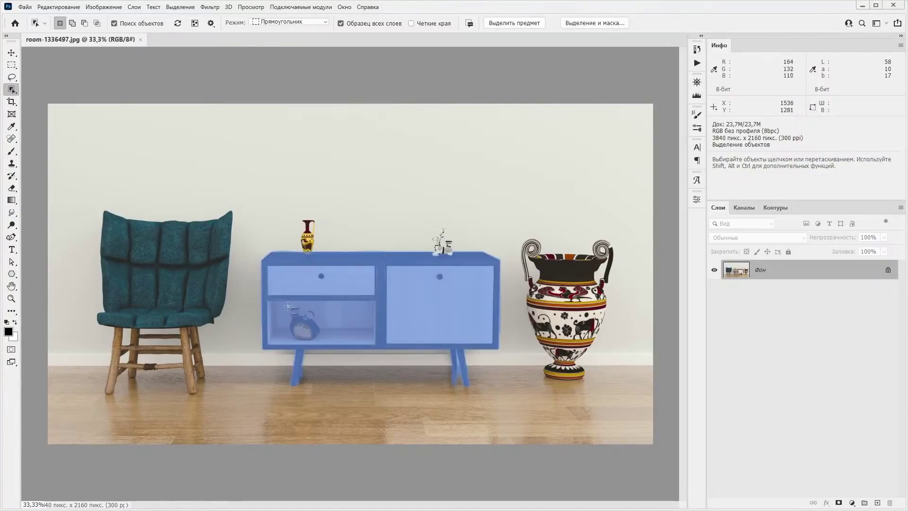
left_click_drag(284, 303, 332, 342)
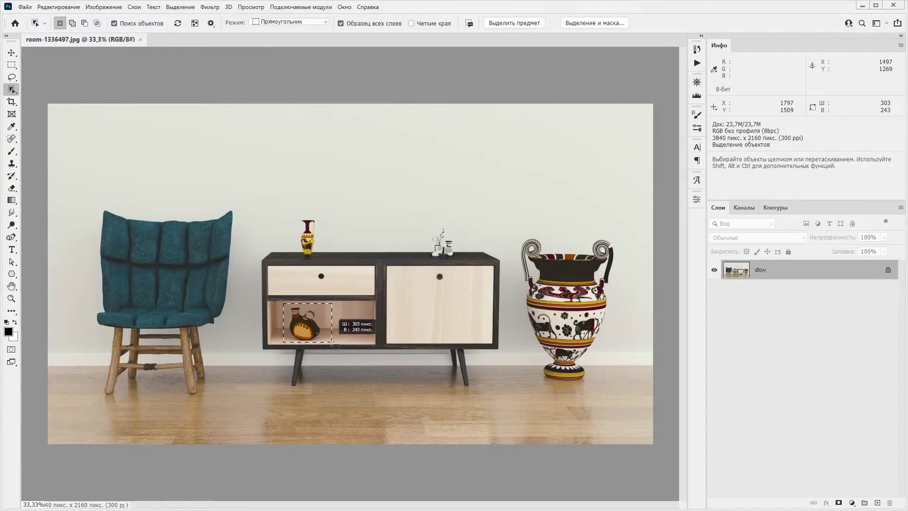
left_click_drag(332, 342, 331, 341)
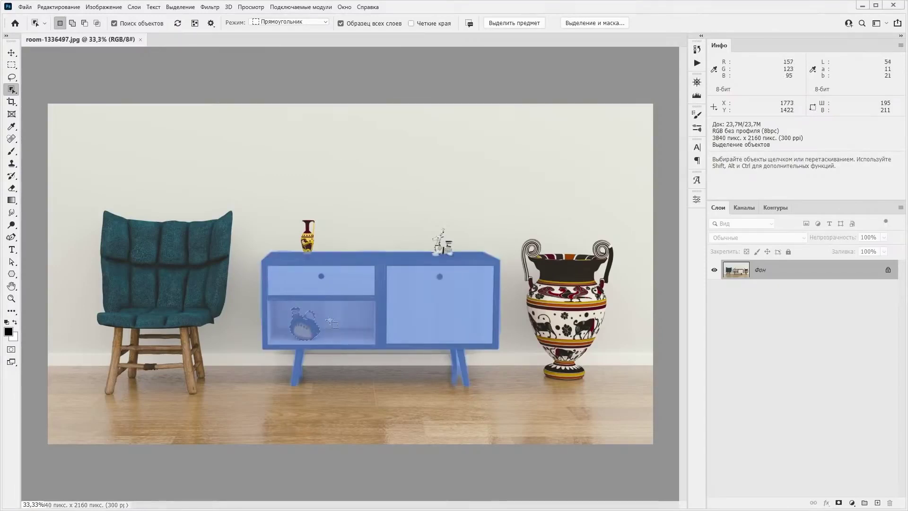
left_click(409, 205)
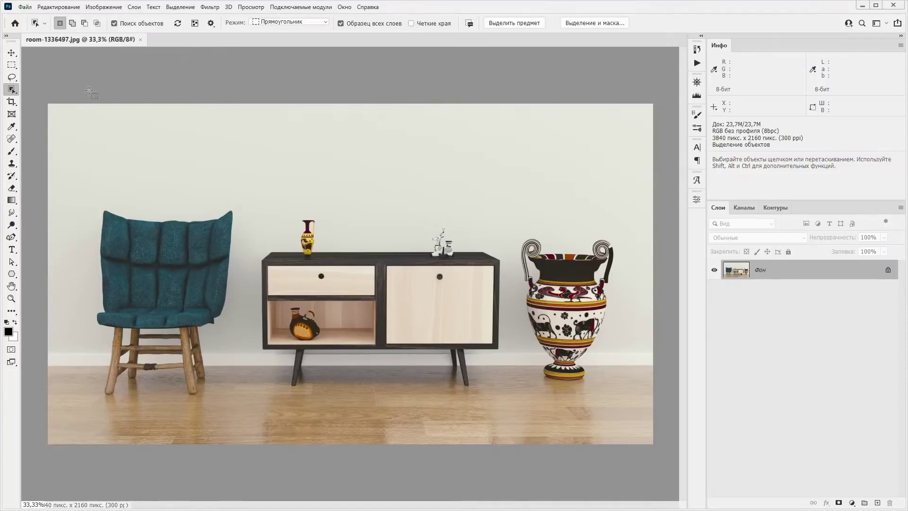
Highlight all detected objects and load the Панель Ретушь extension, collapsed to its dock icon
left_click(194, 24)
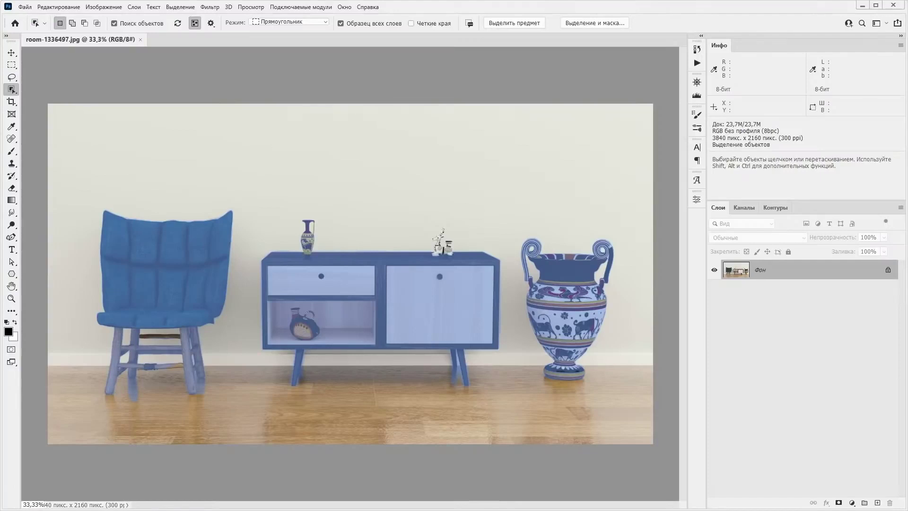
left_click(343, 8)
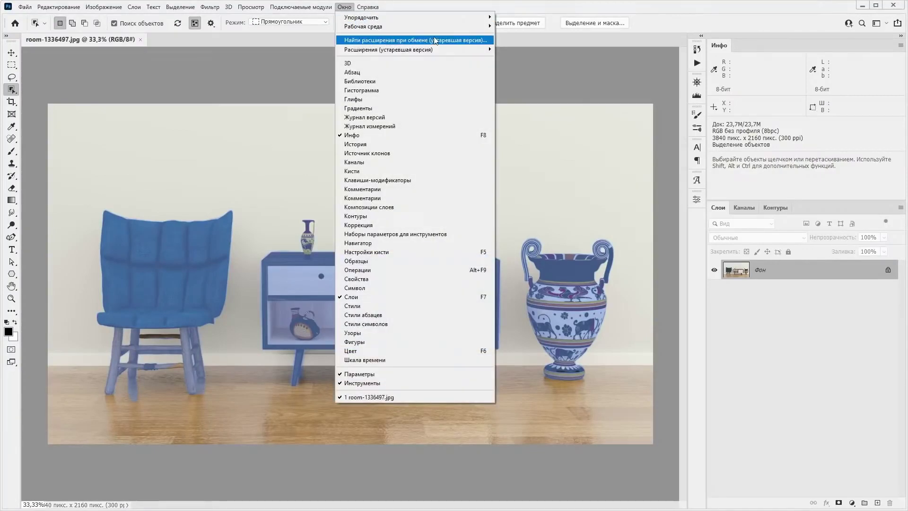
mouse_move(387, 50)
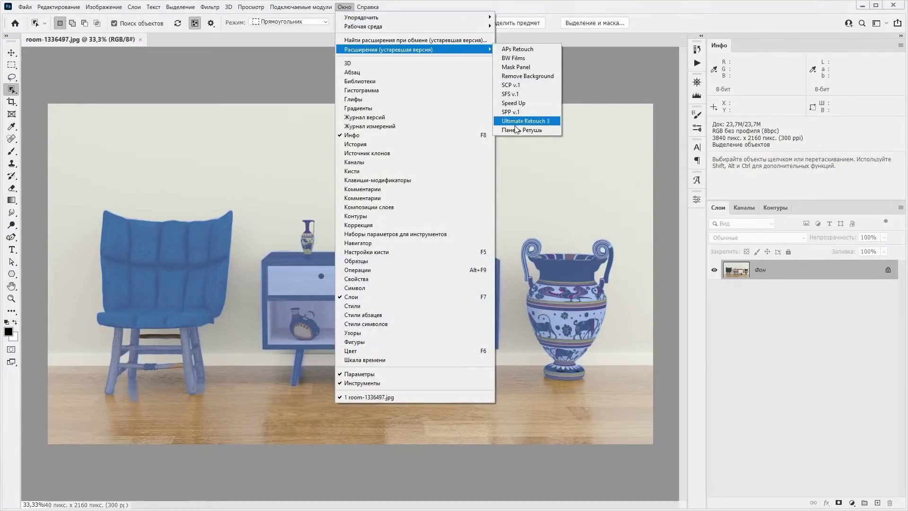
left_click(520, 130)
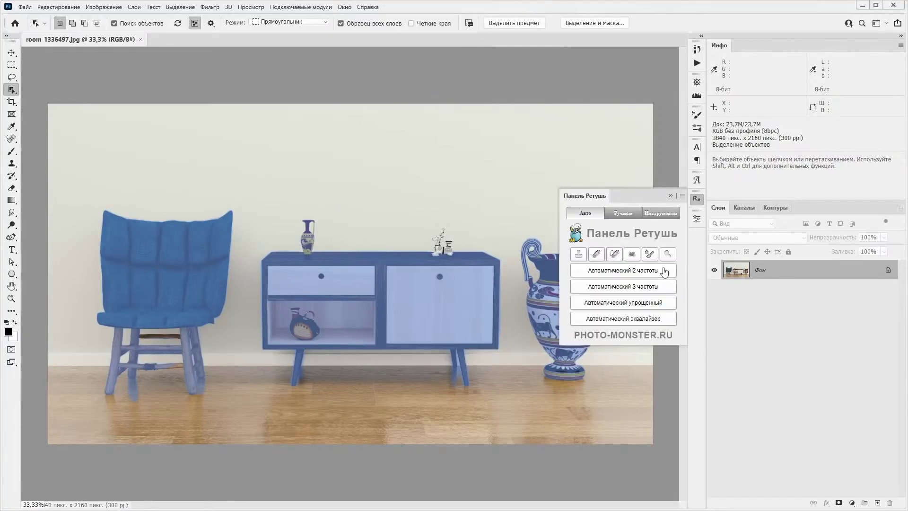
left_click(672, 196)
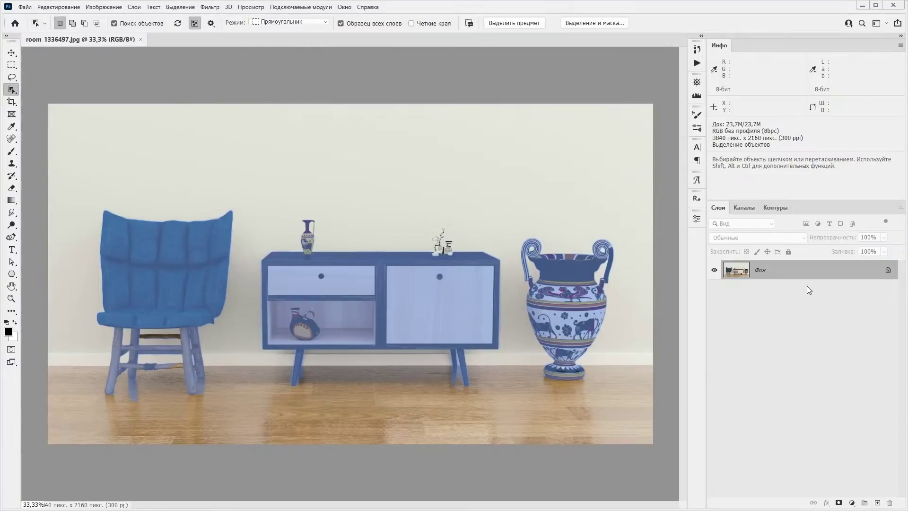
Split the Фон layer into six masked layers, Фон Объект 1–6, with Маскировать несколько объектов
right_click(815, 273)
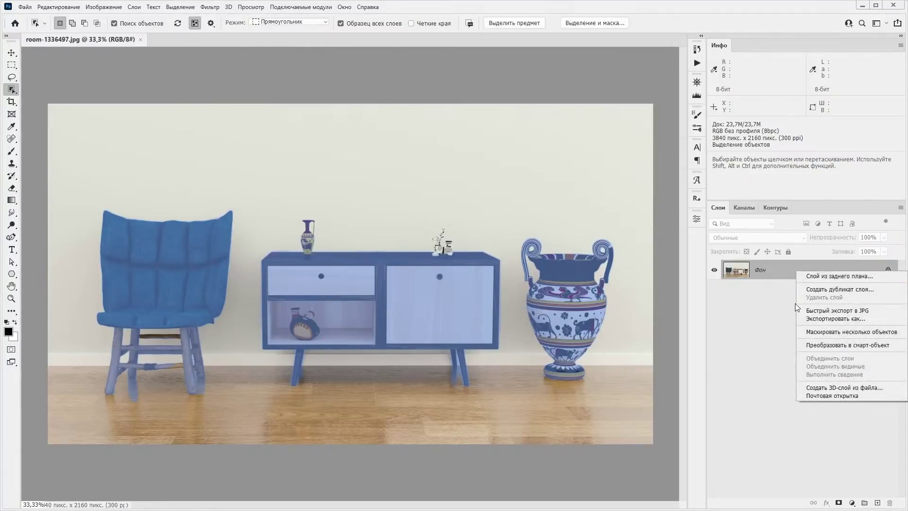
left_click(815, 332)
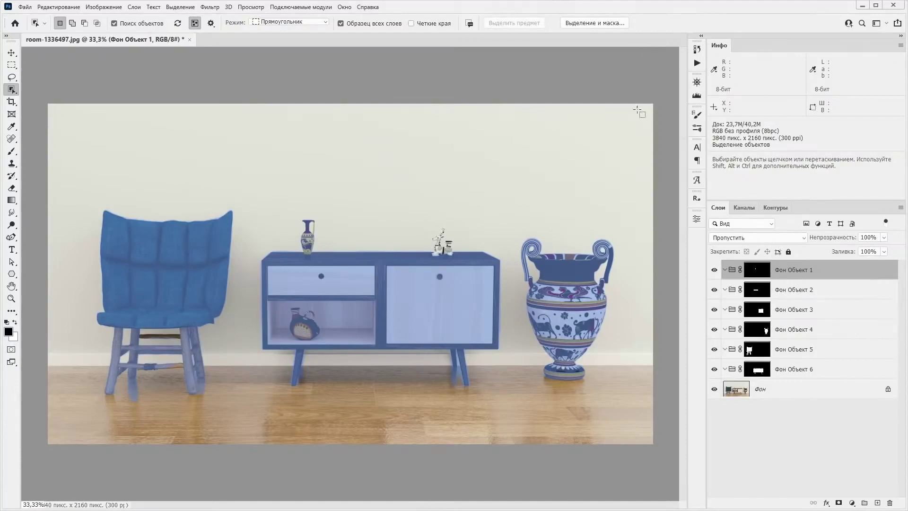
left_click(757, 372)
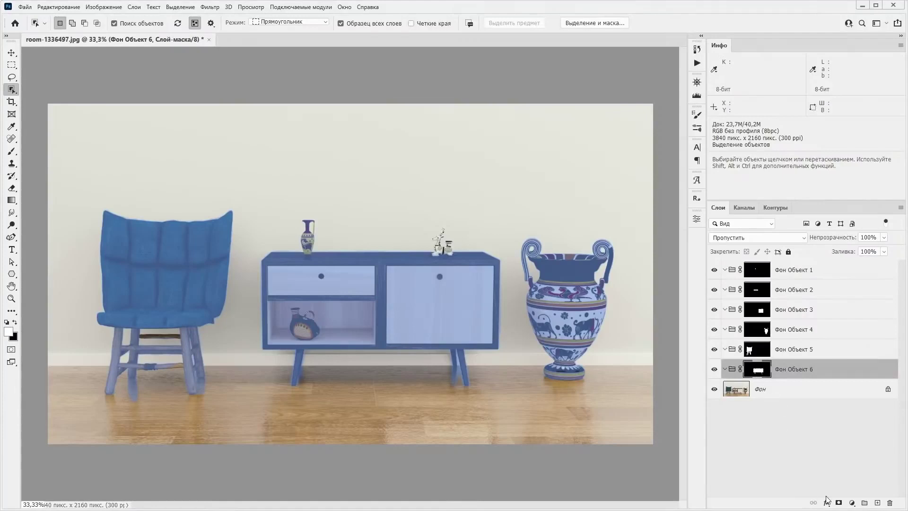
left_click(850, 503)
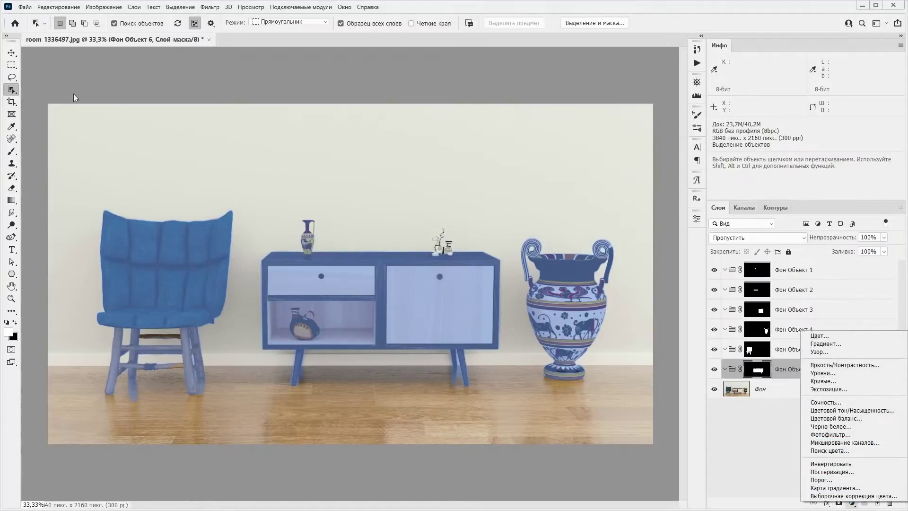
key("Escape")
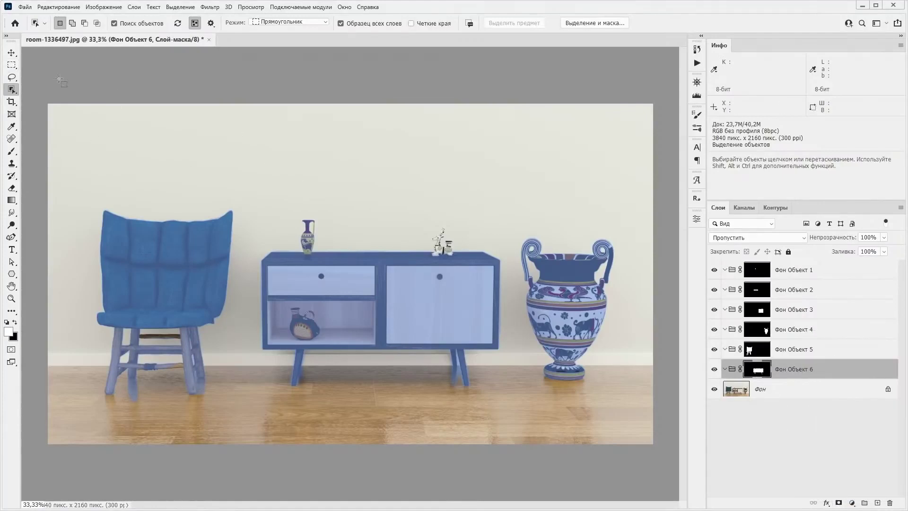
left_click(11, 65)
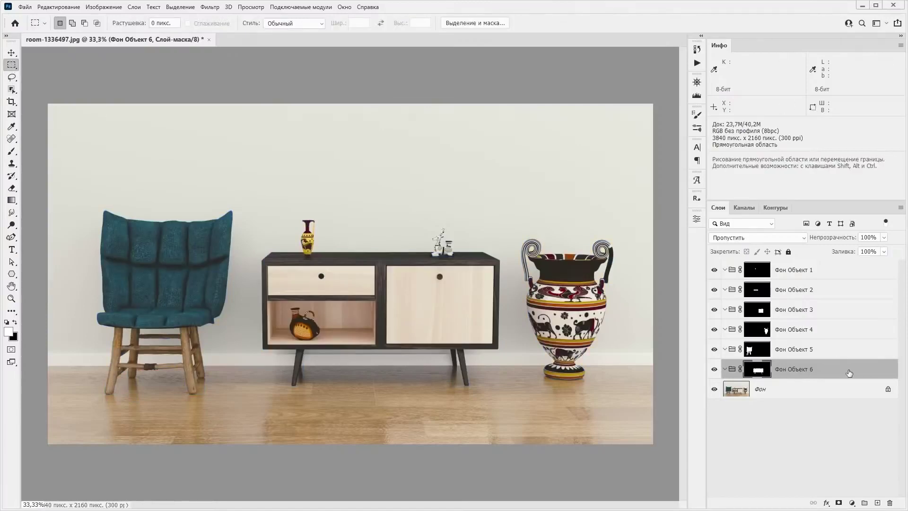
Add a Curves adjustment to Фон Объект 6, pulling the midpoint down to darken the cabinet
left_click(852, 502)
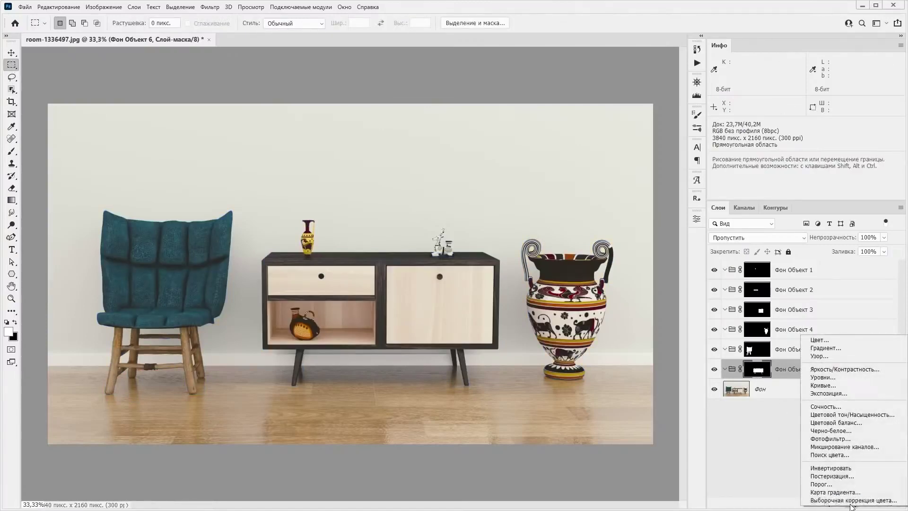
left_click(822, 385)
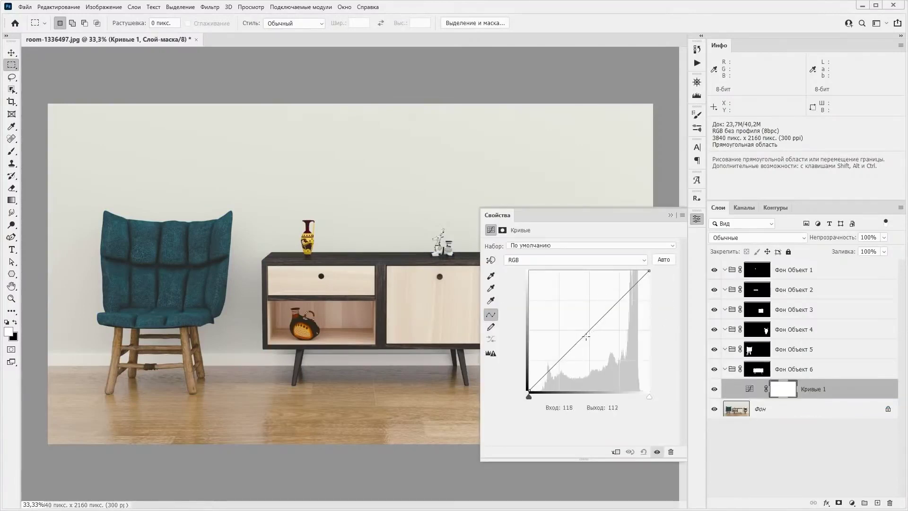
left_click_drag(585, 333, 598, 346)
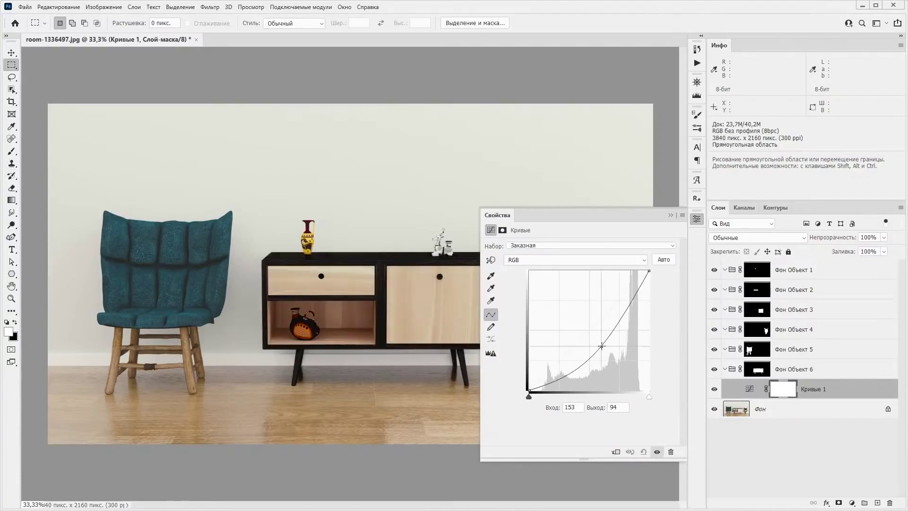
left_click_drag(598, 346, 594, 344)
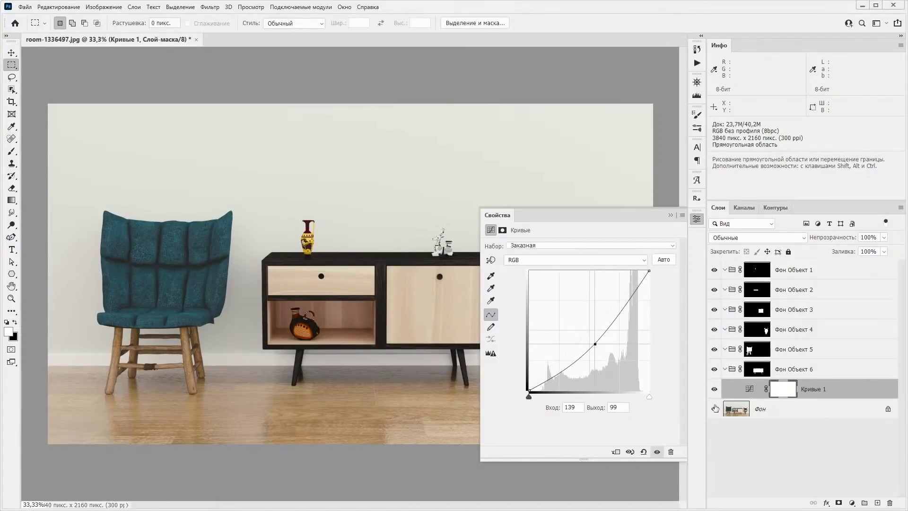
Add Curves to Фон Объект 5, nudge RGB midtones, and lower the Green curve to turn the chair blue
left_click(848, 352)
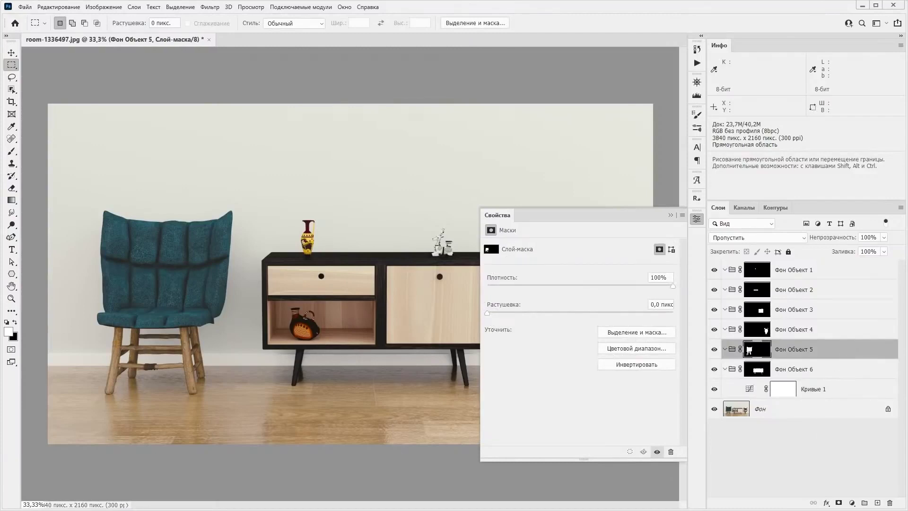
left_click(852, 503)
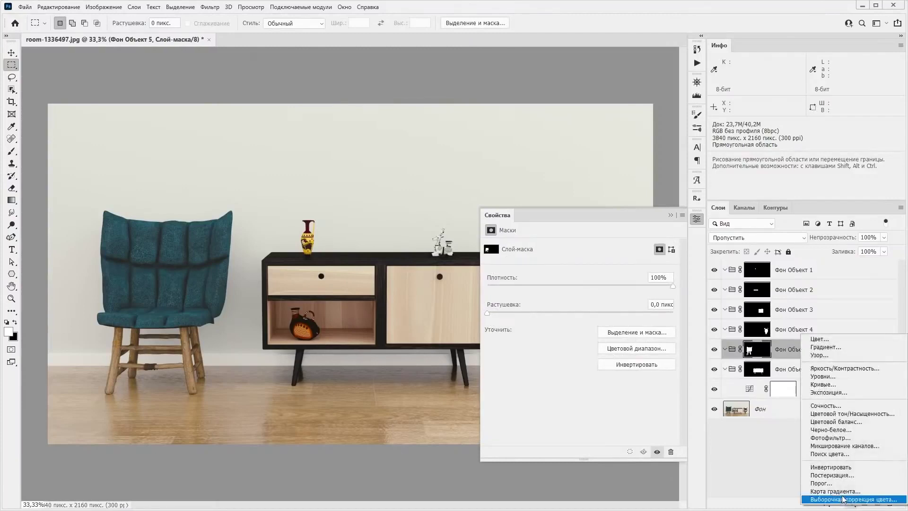
left_click(814, 385)
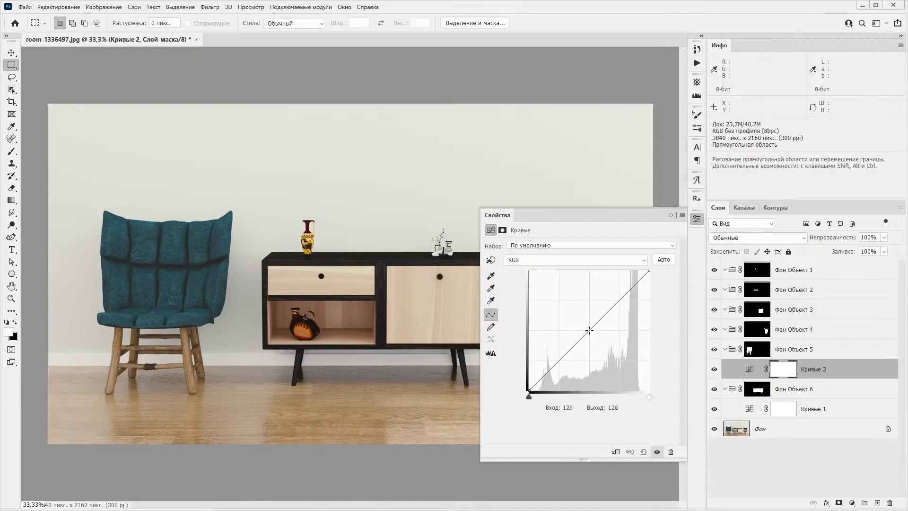
left_click_drag(589, 326, 589, 327)
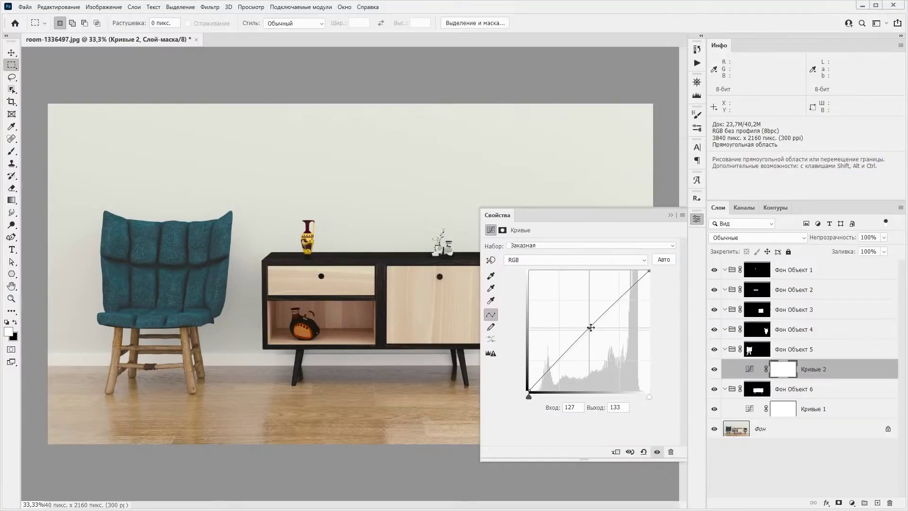
left_click_drag(591, 327, 591, 327)
left_click(574, 260)
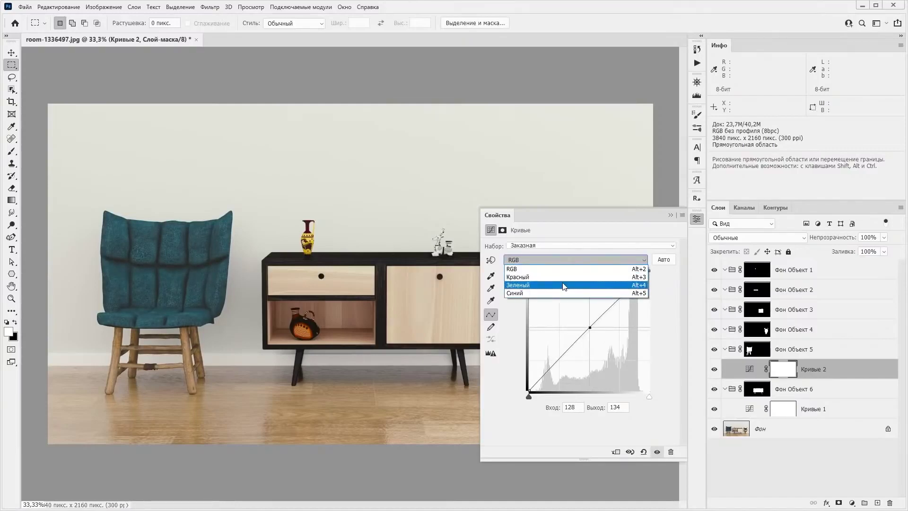
left_click(565, 283)
left_click_drag(587, 330, 593, 333)
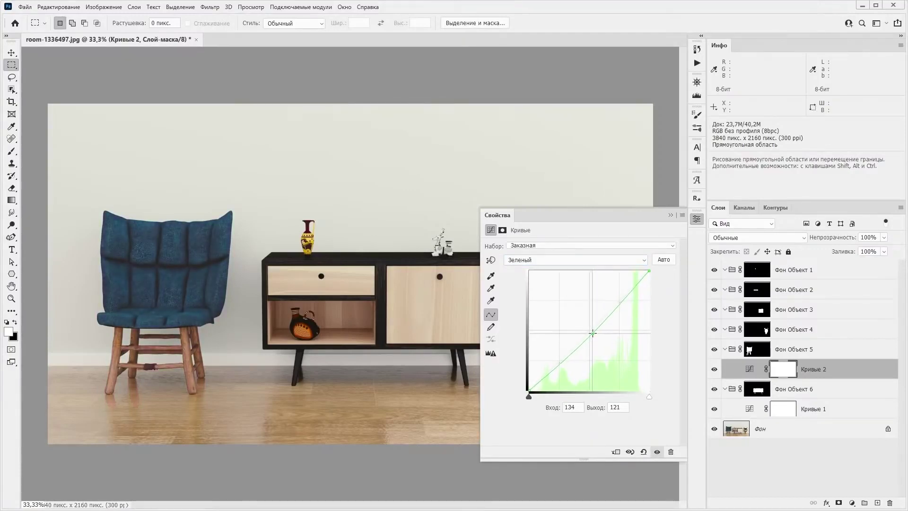
left_click(671, 215)
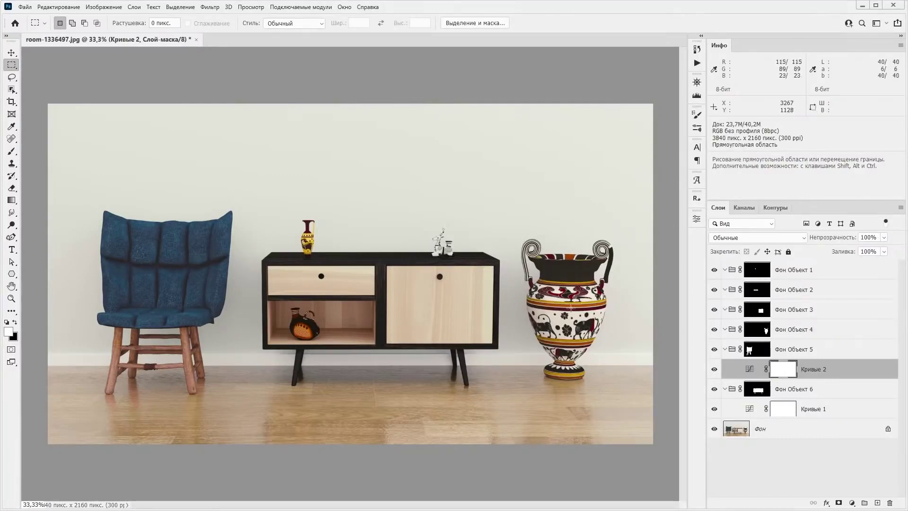
Add Curves to Фон Объект 4, white point lowered to 193 and midtones bowed down to darken the vase
left_click(790, 331)
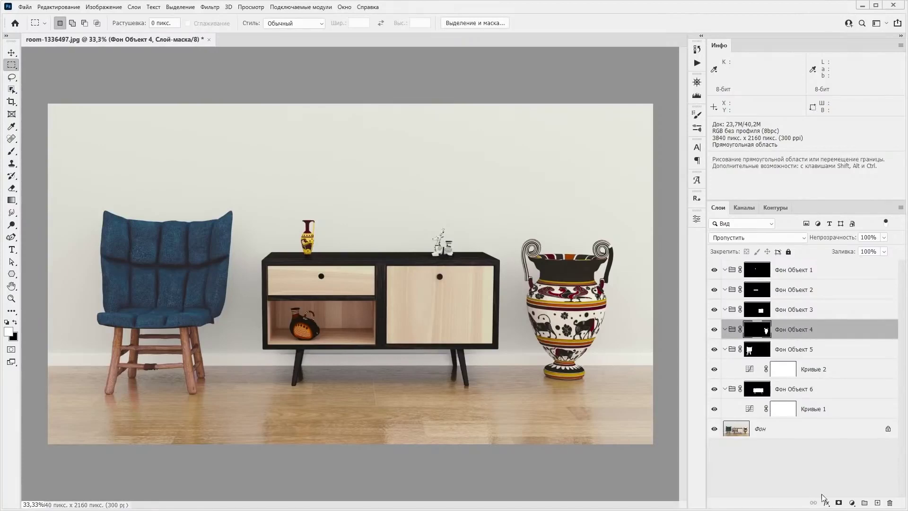
left_click(852, 503)
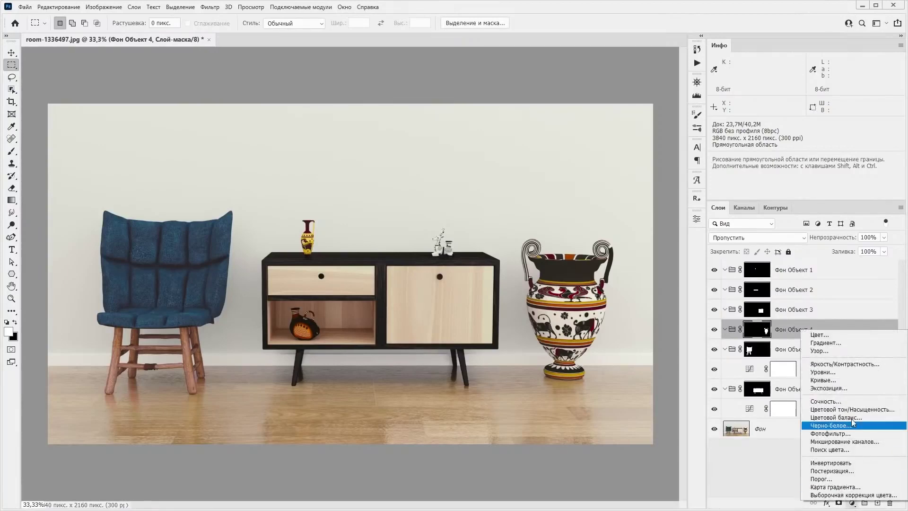
left_click(835, 380)
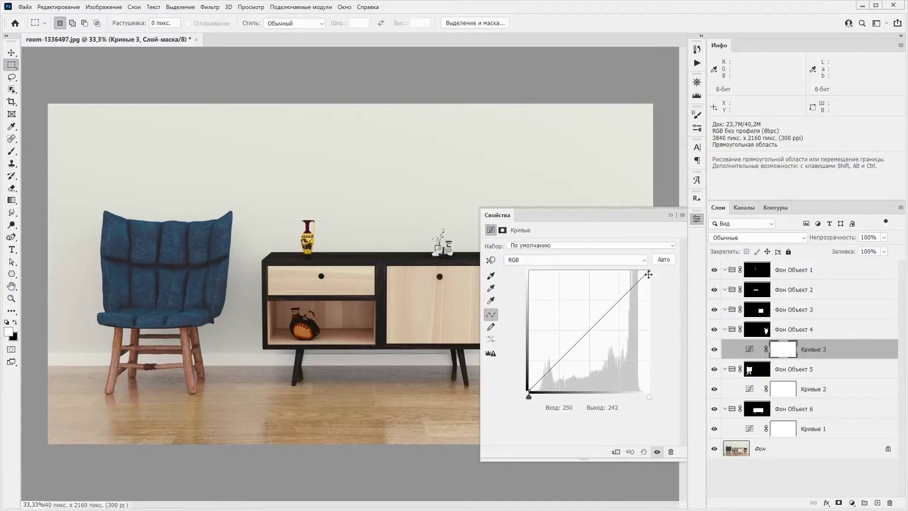
left_click_drag(649, 271, 649, 299)
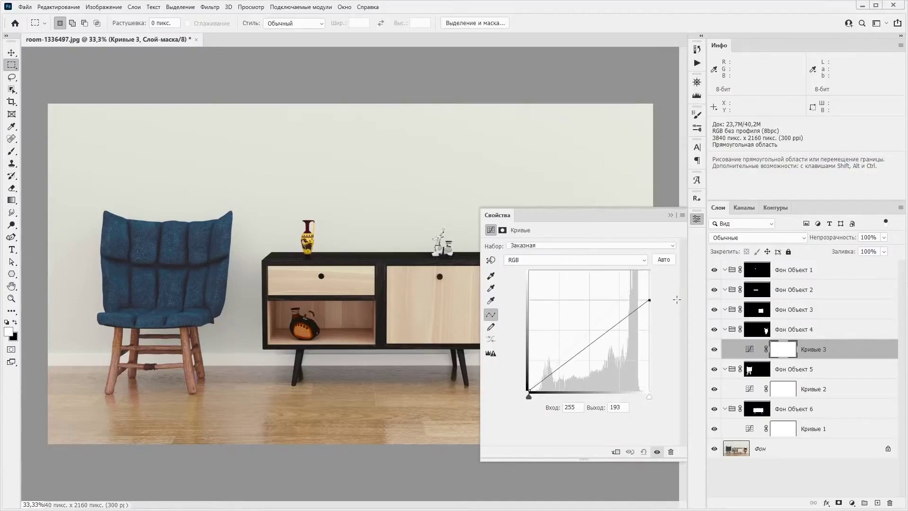
left_click_drag(588, 352, 597, 354)
left_click(671, 216)
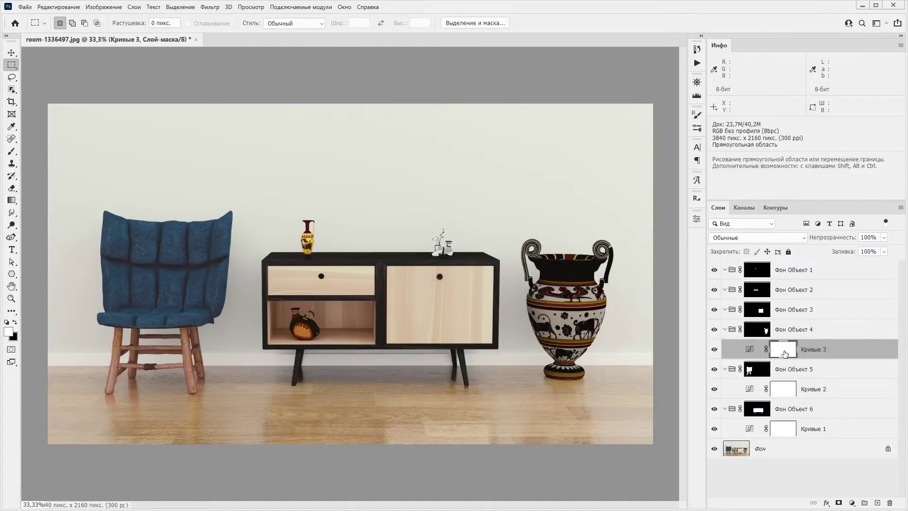
Invert the Кривые 3 mask and paint white with a 300-px brush along the vase's right edge
key("ctrl+i")
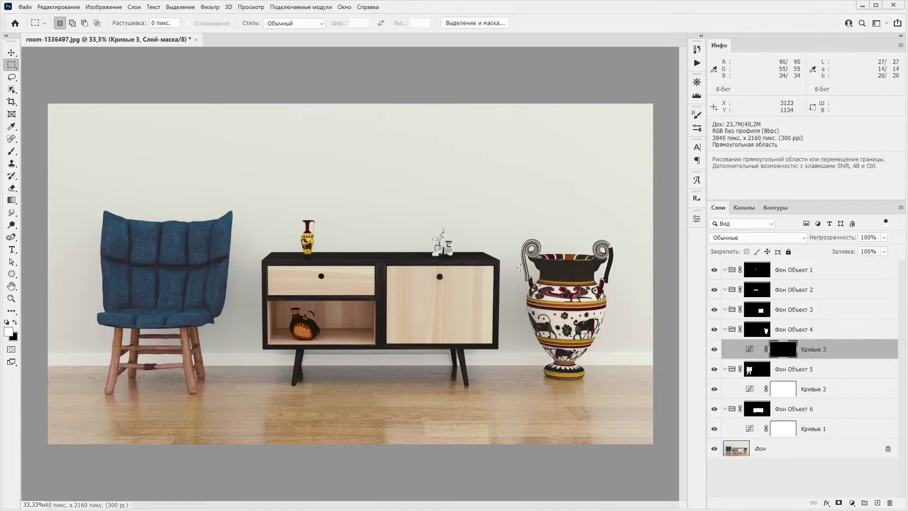
left_click(12, 151)
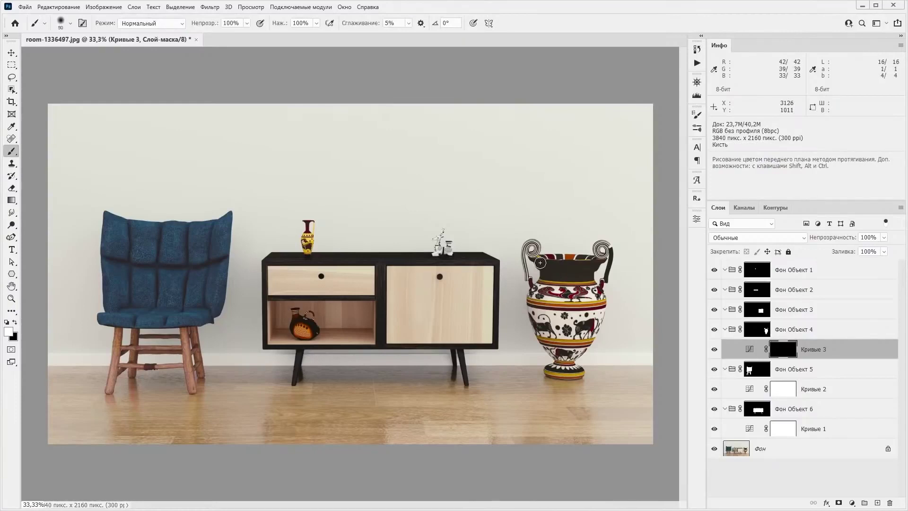
key("bracketright")
key("bracketright")
key("bracketright")
key("bracketright")
key("bracketright")
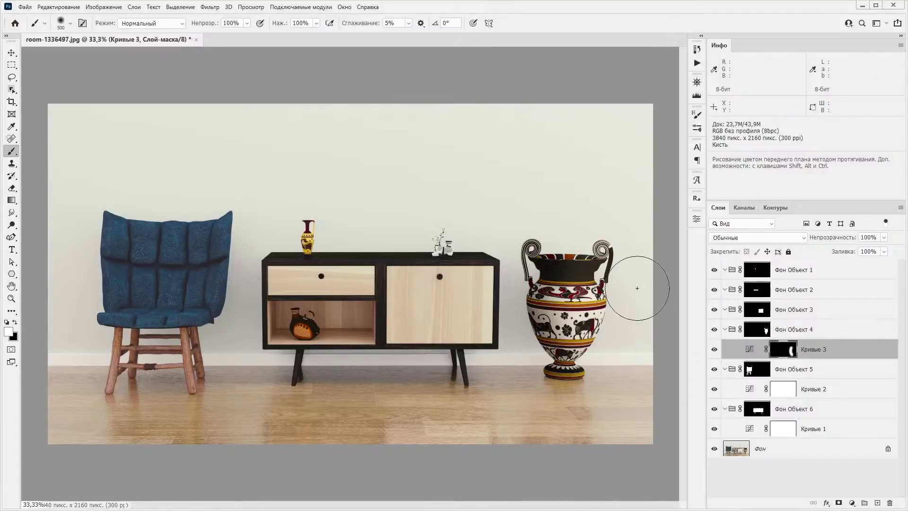
left_click_drag(621, 231, 605, 330)
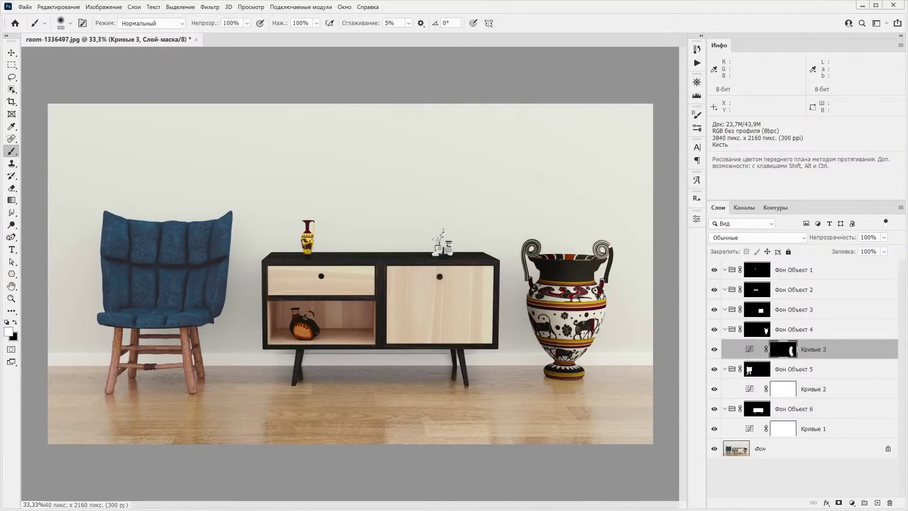
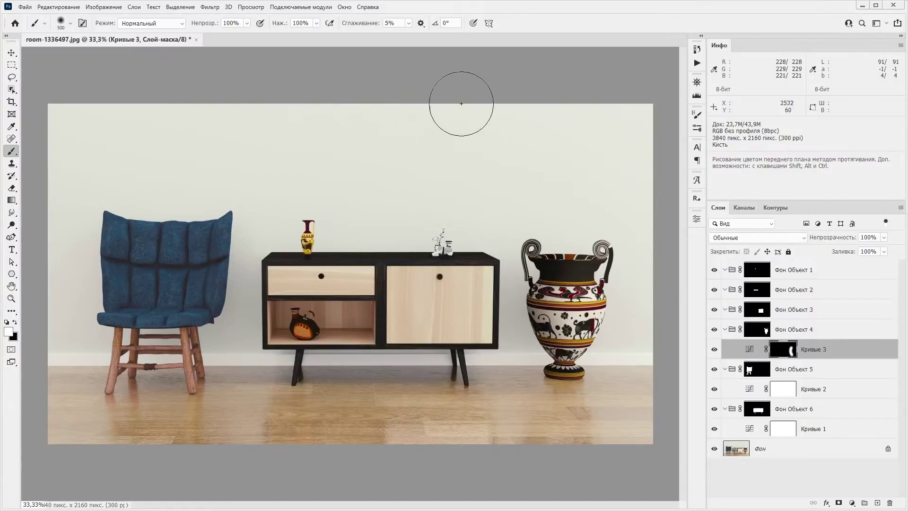
Close room-1336497.jpg without saving its curves changes, returning to the Home screen
left_click(196, 39)
left_click(481, 194)
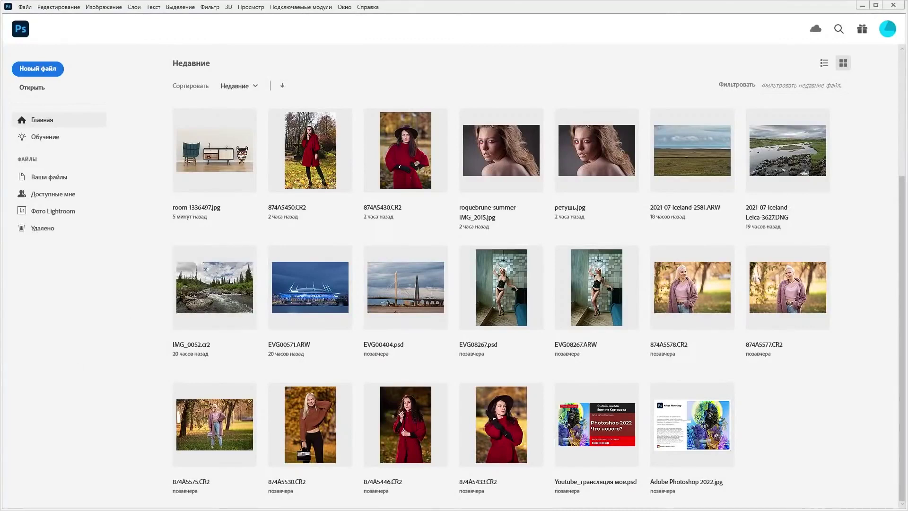
Preview photos in Bridge's Photoshop 2022 folder and open IMG_0052.cr2 in Photoshop
scroll(376, 297, "down", 2)
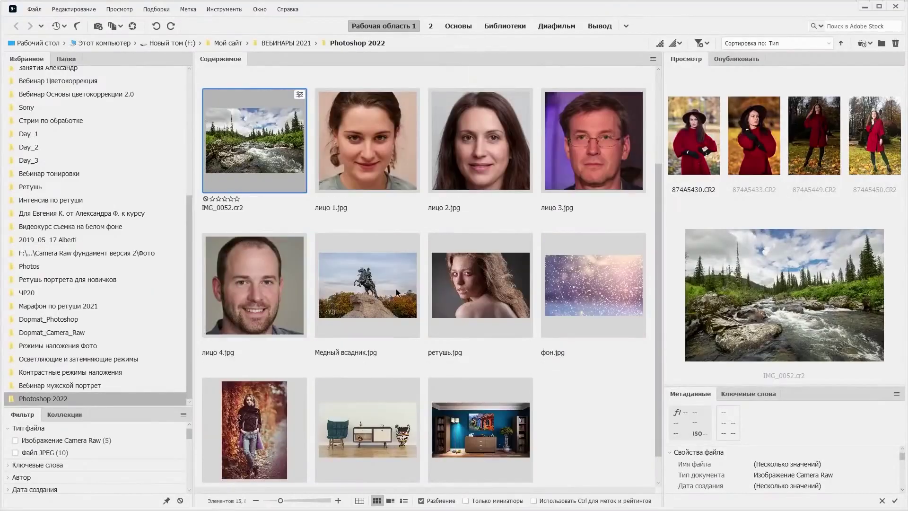
scroll(395, 290, "up", 2)
scroll(394, 294, "down", 2)
left_click(353, 288)
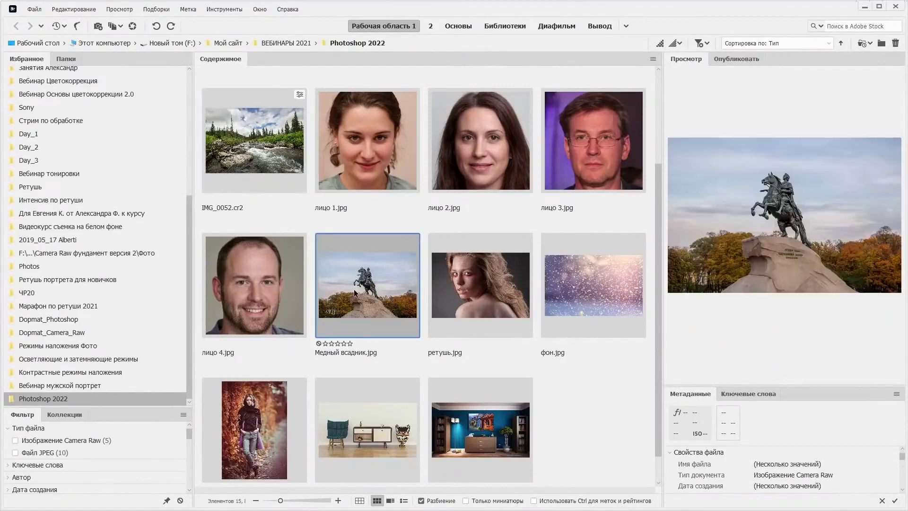
left_click(465, 291)
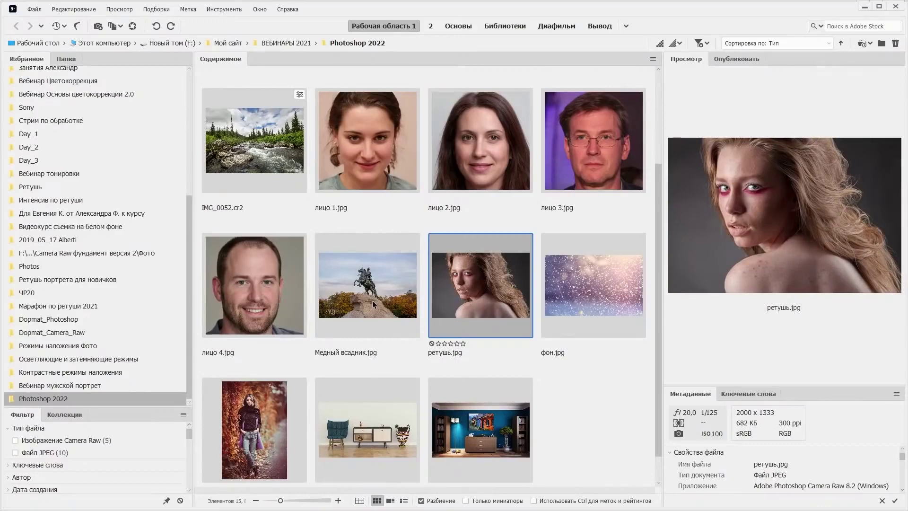
scroll(372, 311, "up", 2)
scroll(372, 311, "down", 2)
scroll(319, 282, "up", 2)
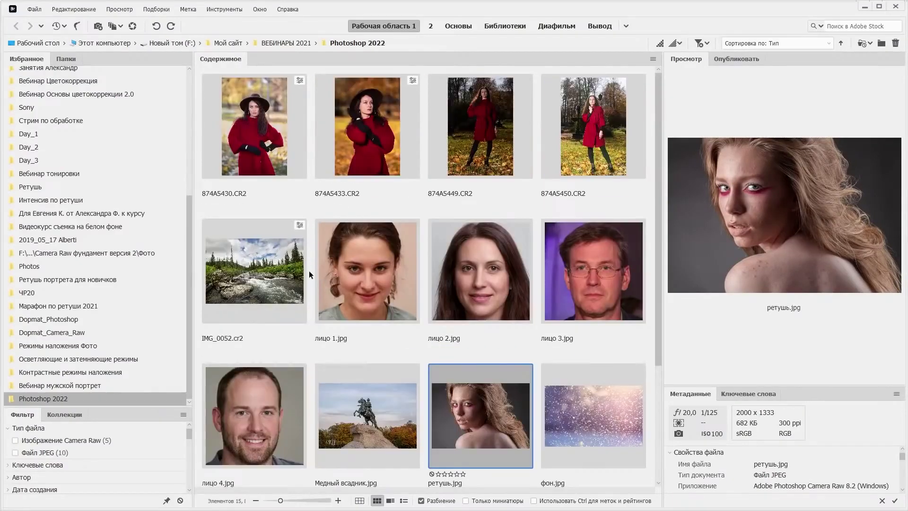
left_click(260, 269)
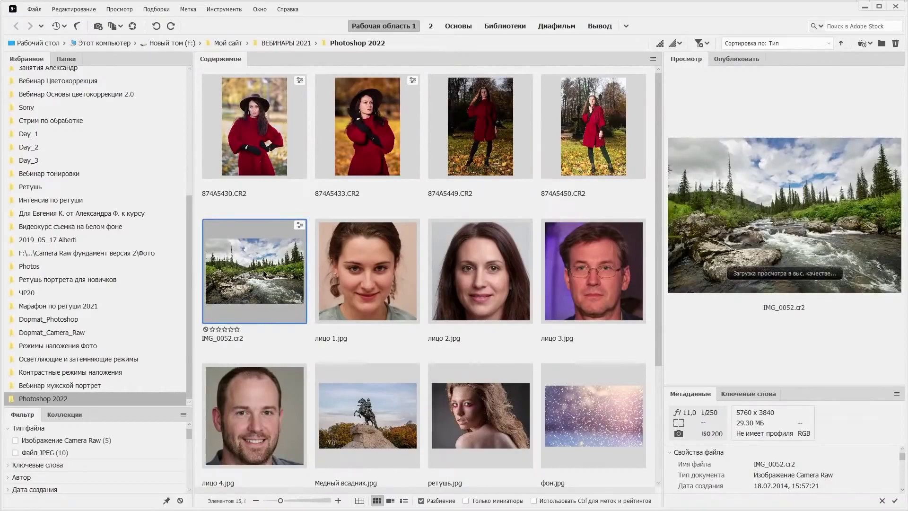
double_click(264, 272)
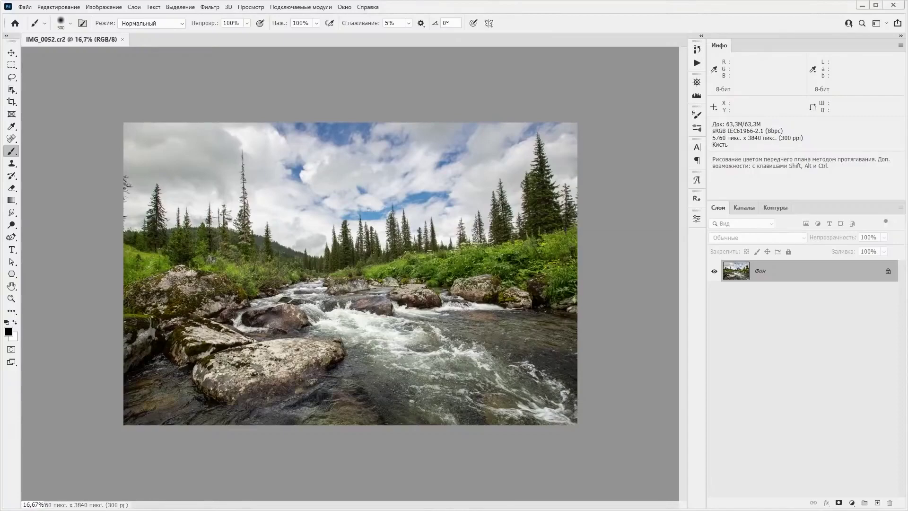
Open Медный всадник.jpg from the same Bridge folder in Photoshop as well
key("alt+Tab")
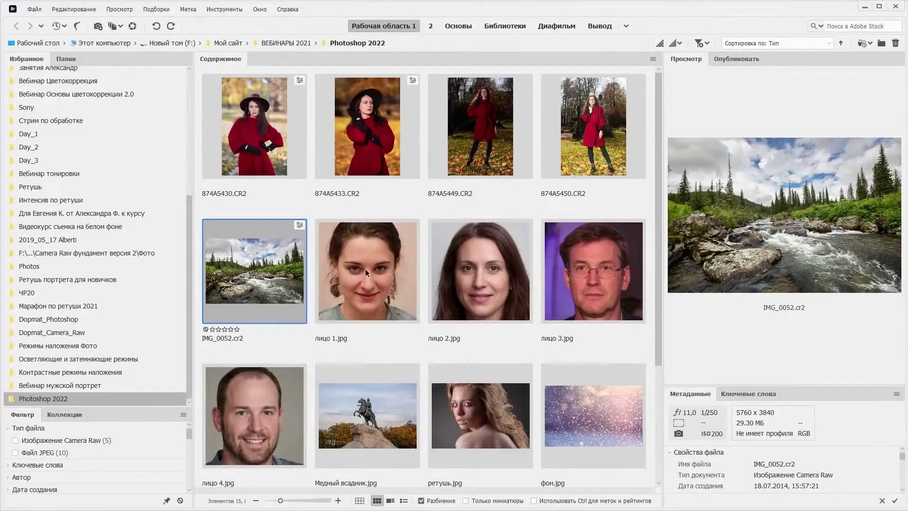
scroll(365, 277, "down", 1)
scroll(365, 279, "up", 1)
scroll(417, 367, "down", 1)
left_click(379, 293)
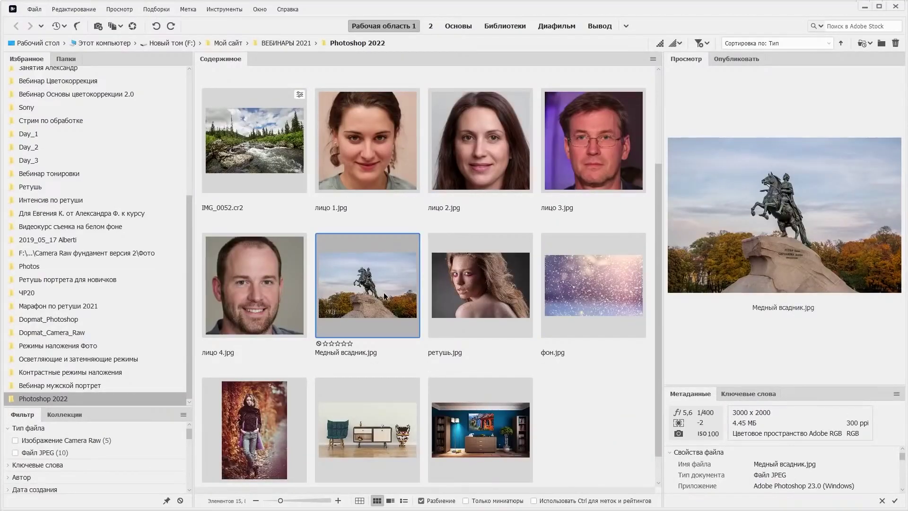
double_click(374, 294)
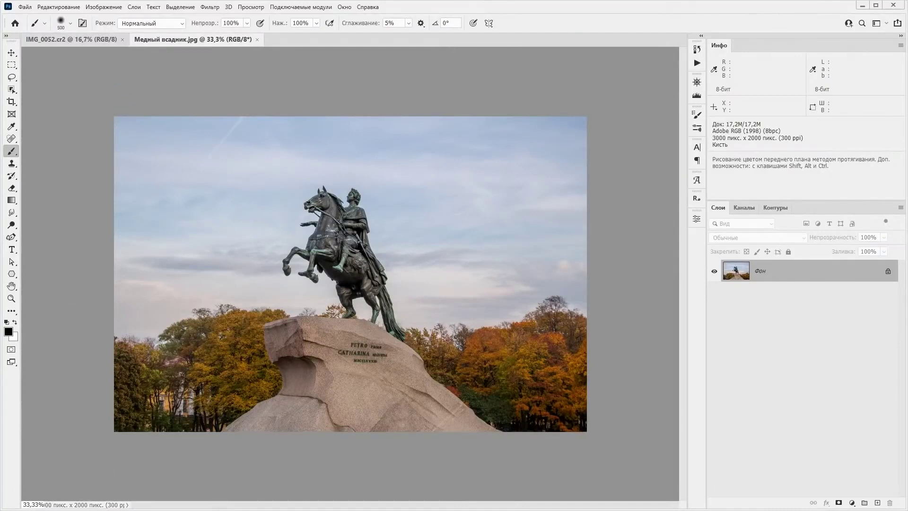
key("alt+Tab")
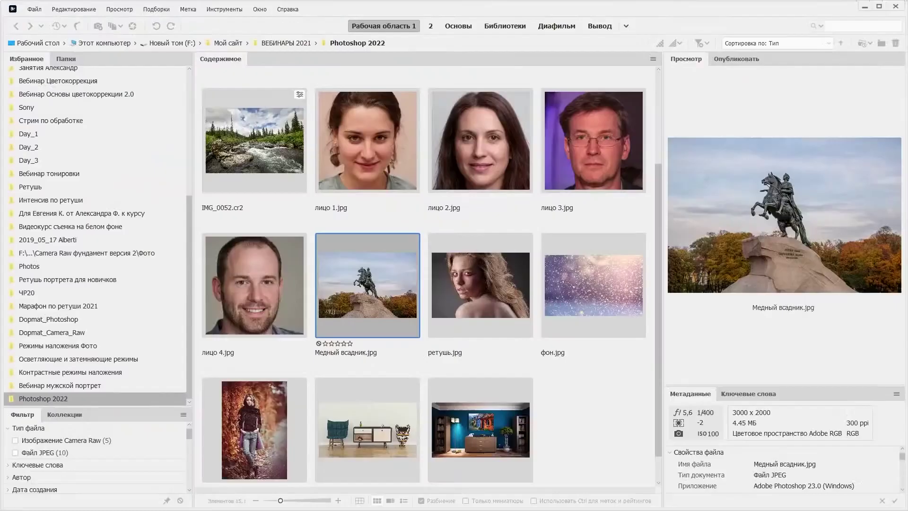
scroll(370, 349, "down", 1)
scroll(376, 349, "up", 3)
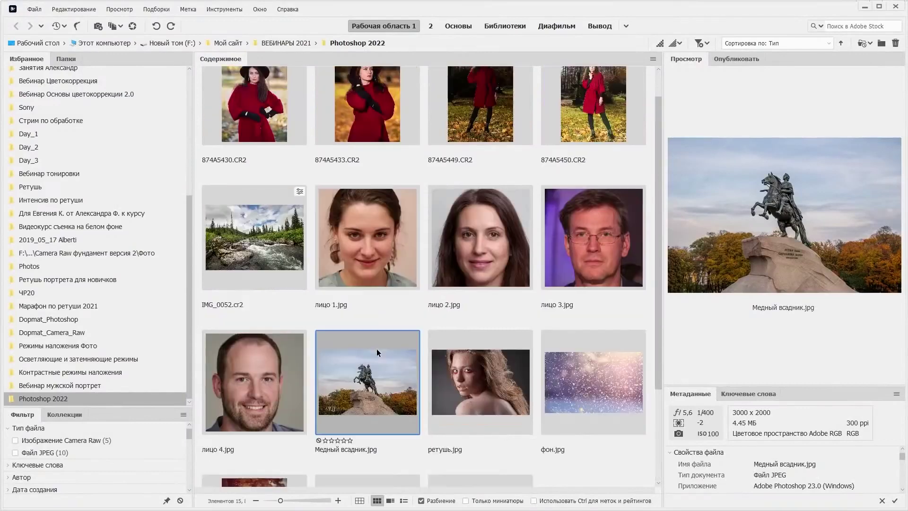
scroll(376, 349, "up", 1)
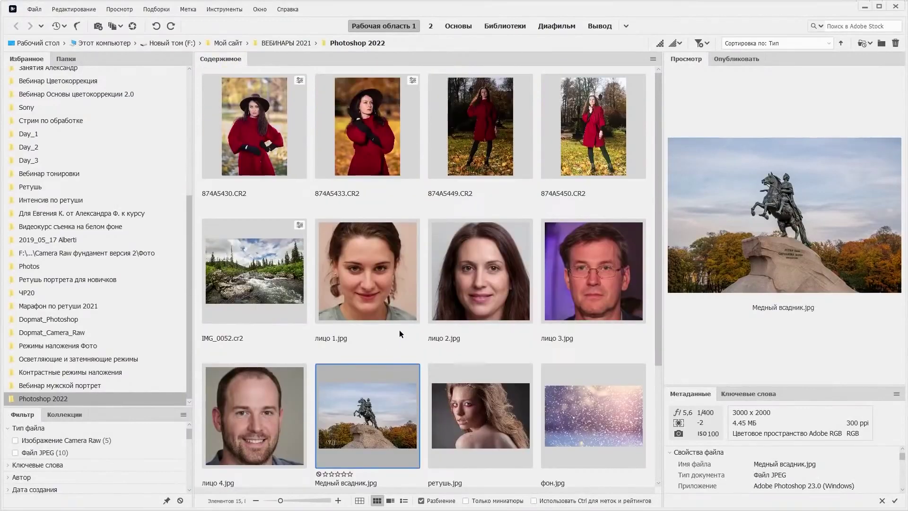
scroll(399, 330, "down", 4)
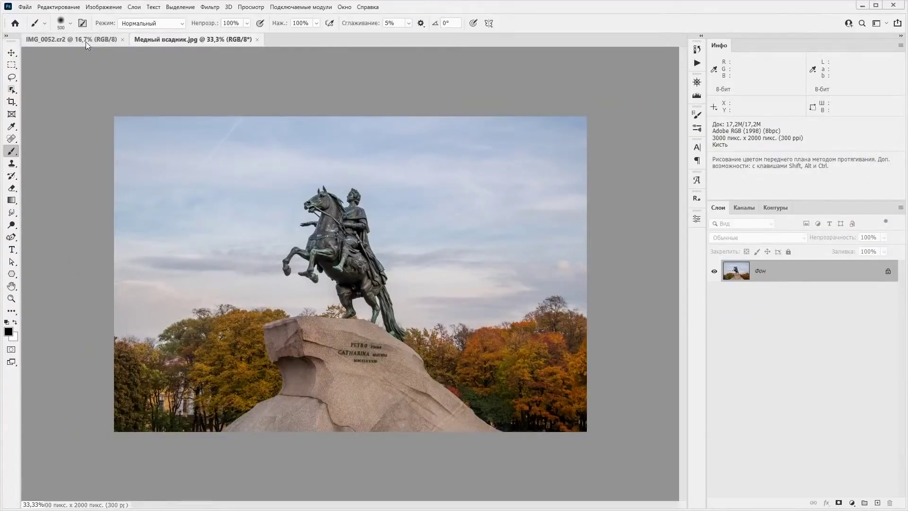
Resize the river photo IMG_0052.cr2 to 2000 px wide
left_click(87, 43)
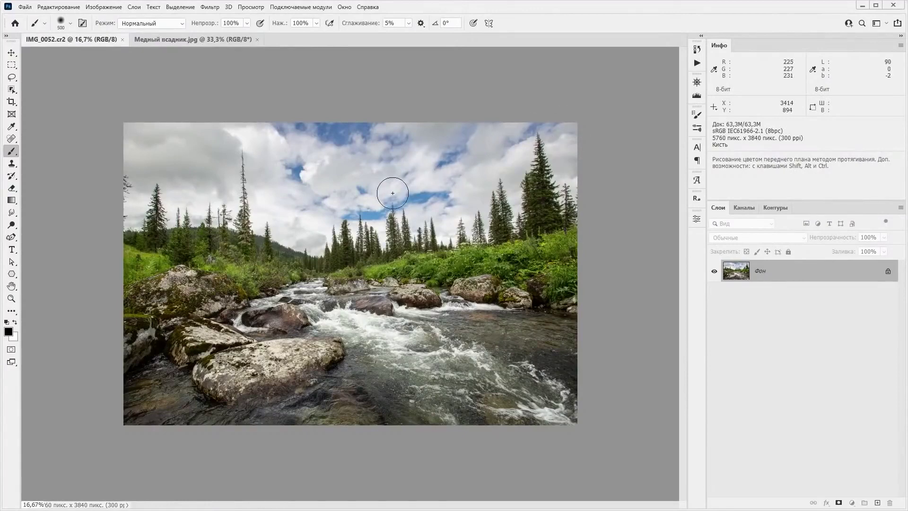
key("ctrl+alt+i")
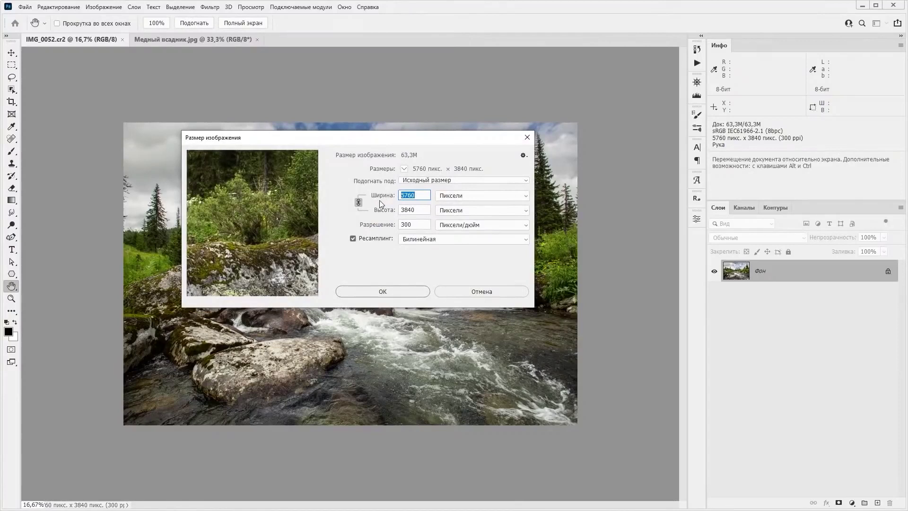
type("2000")
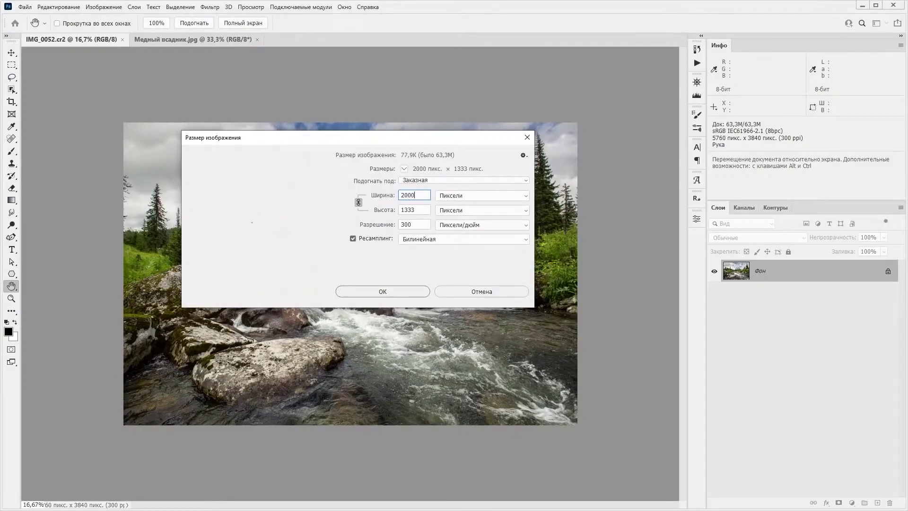
left_click(370, 293)
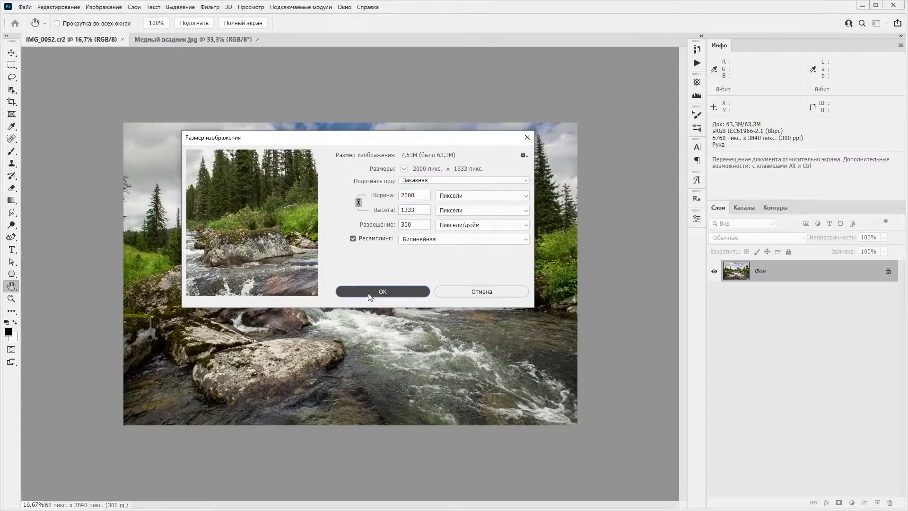
Resize the statue photo Медный всадник.jpg to 1500 px wide
left_click(185, 41)
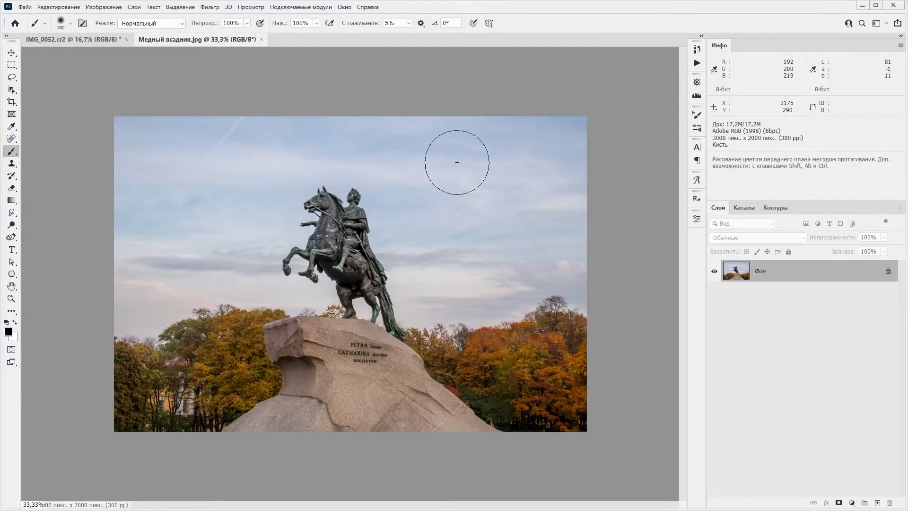
key("ctrl+alt+i")
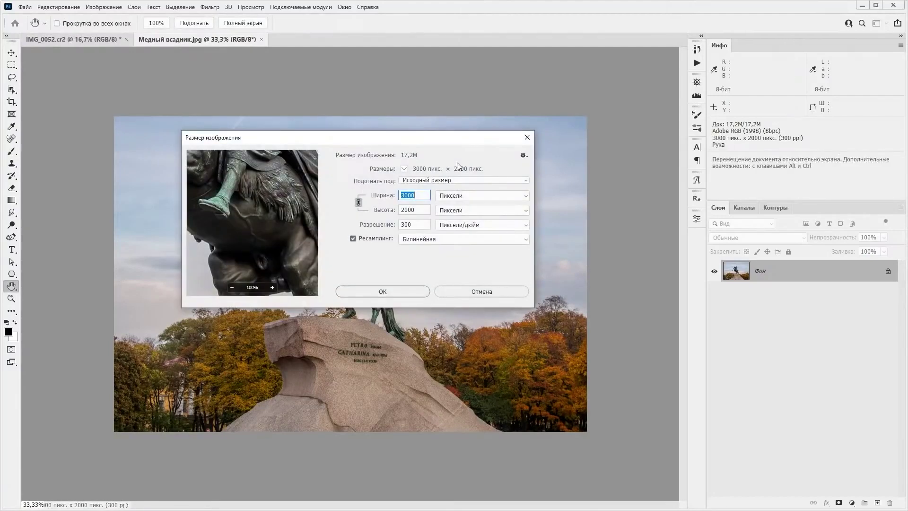
type("1500")
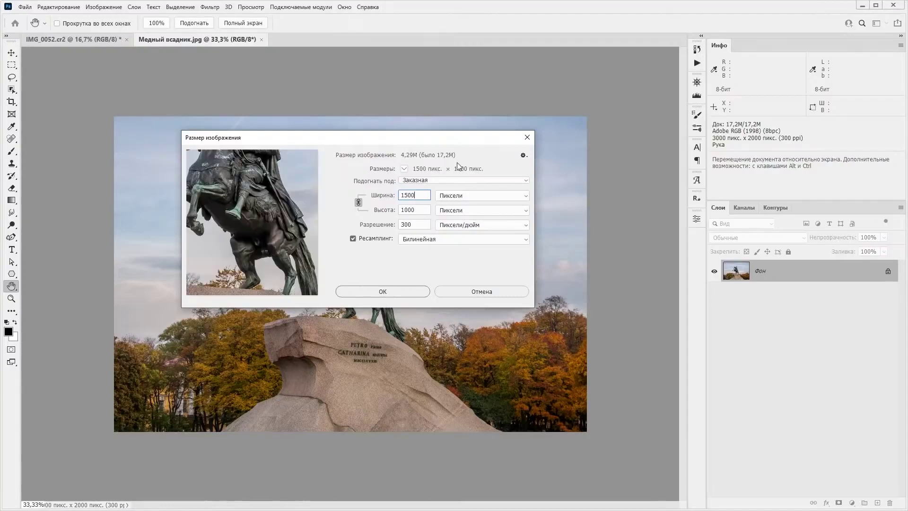
key("Return")
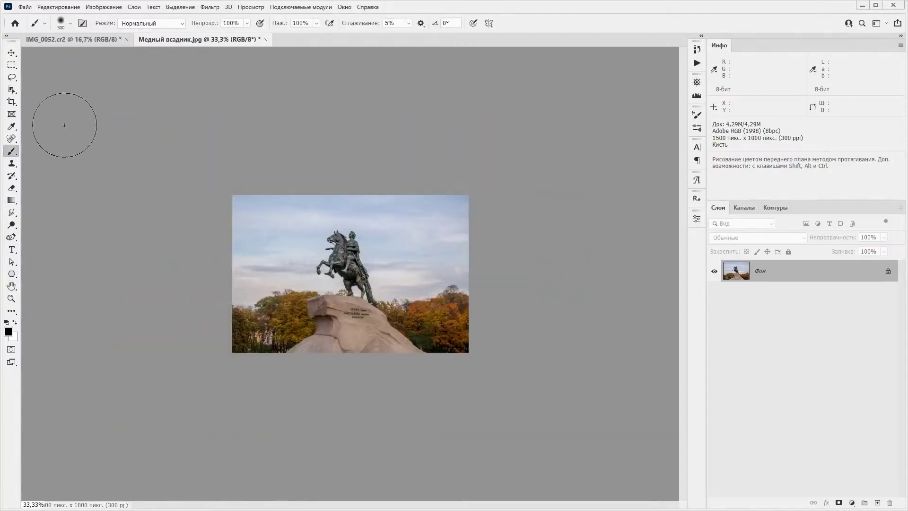
Zoom into the river photo and duplicate its background as Слой 1
left_click(89, 39)
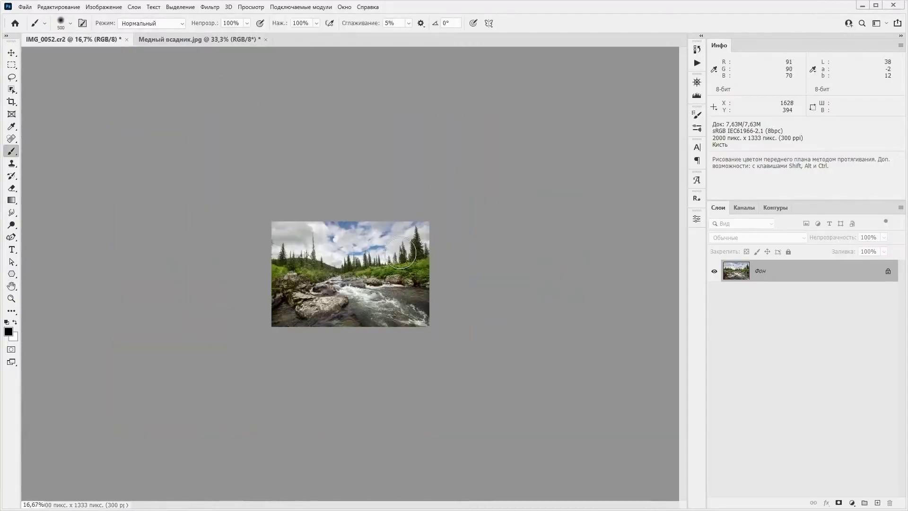
key("ctrl+plus")
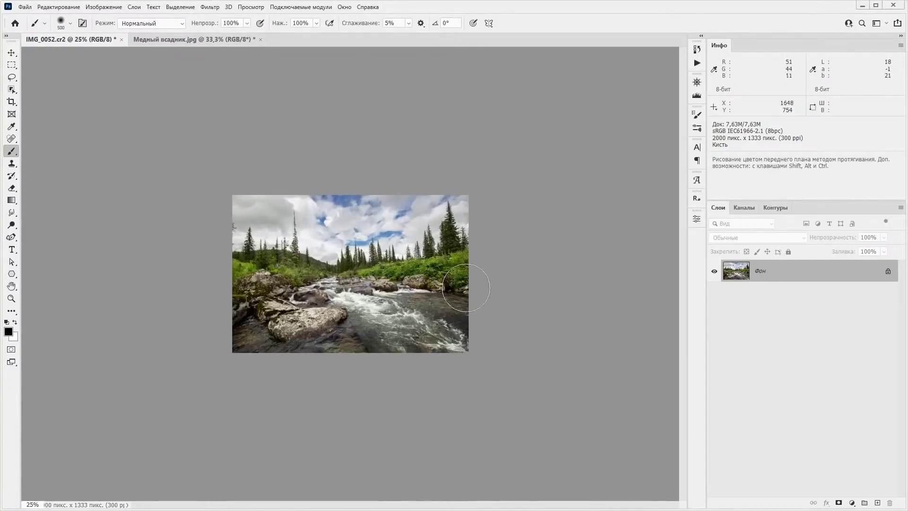
key("ctrl+j")
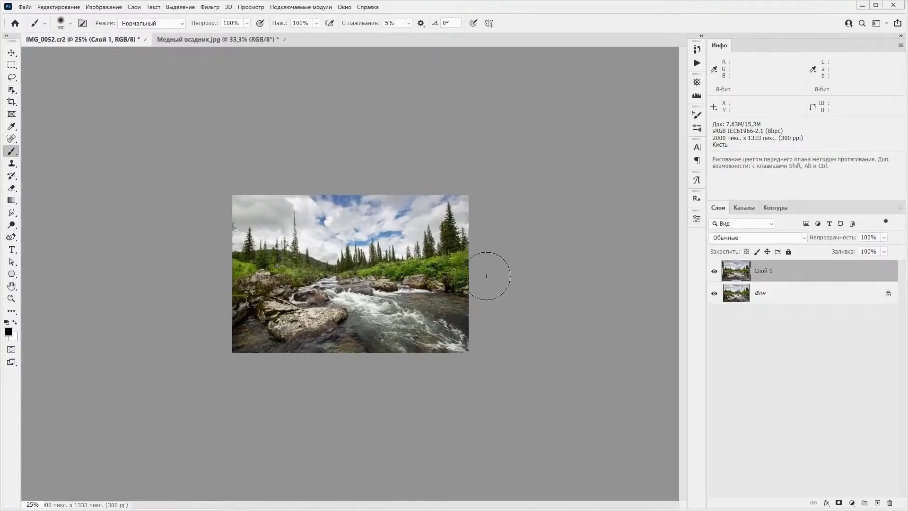
Launch Filter > Neural Filters on the river photo IMG_0052.cr2
left_click(209, 8)
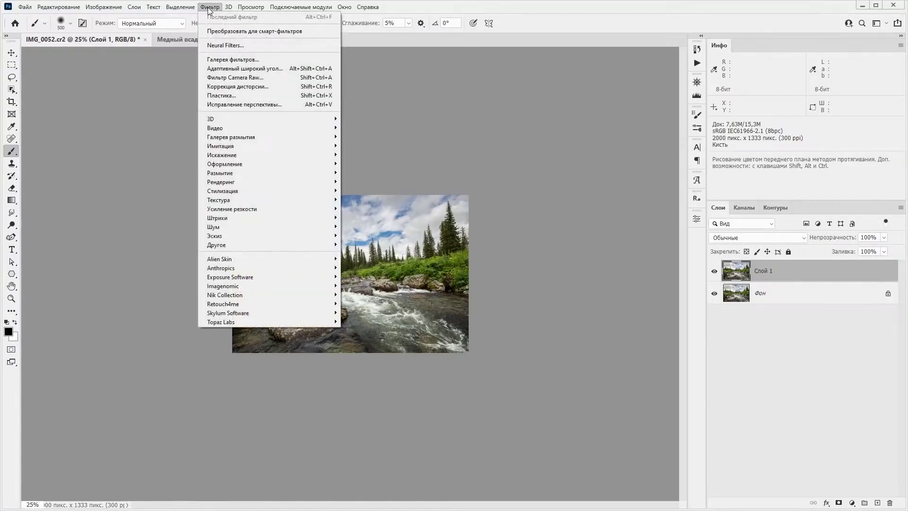
left_click(227, 46)
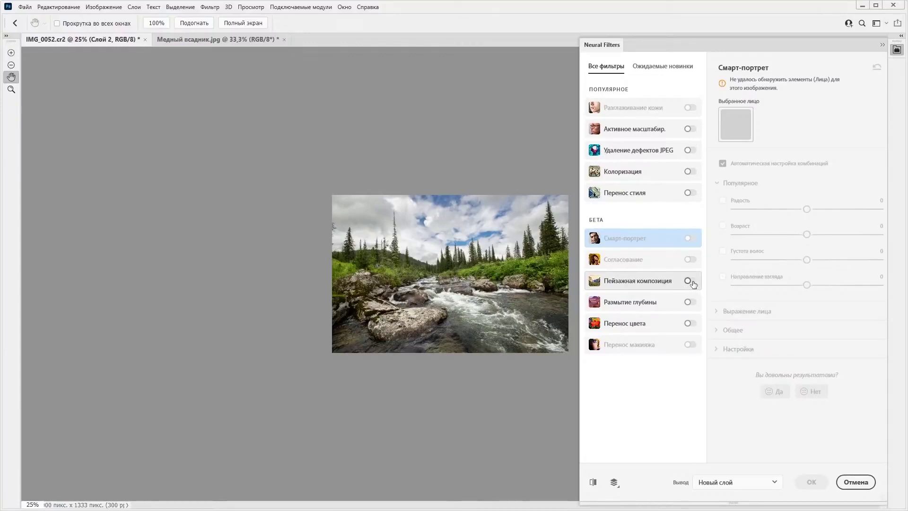
Enable Landscape Mixer (Пейзажная композиция), zoom to 50%, and apply the first winter style
left_click(689, 281)
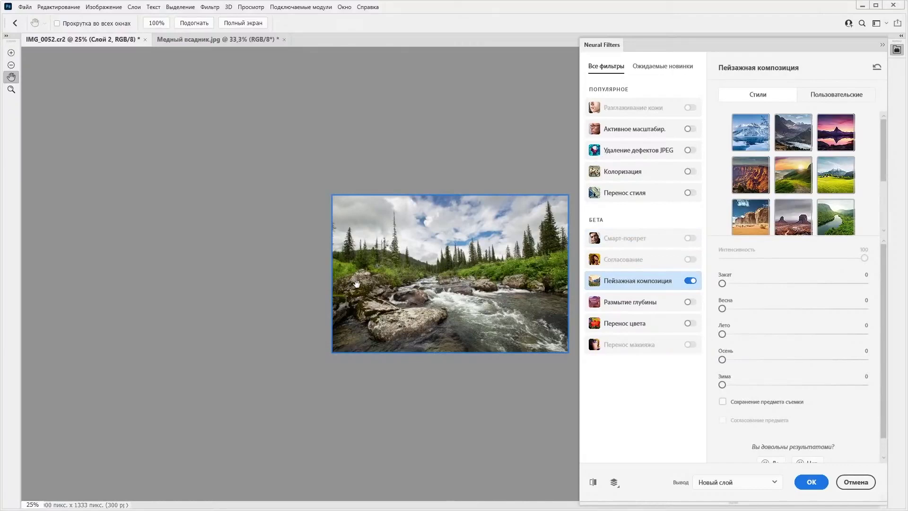
key("ctrl+plus")
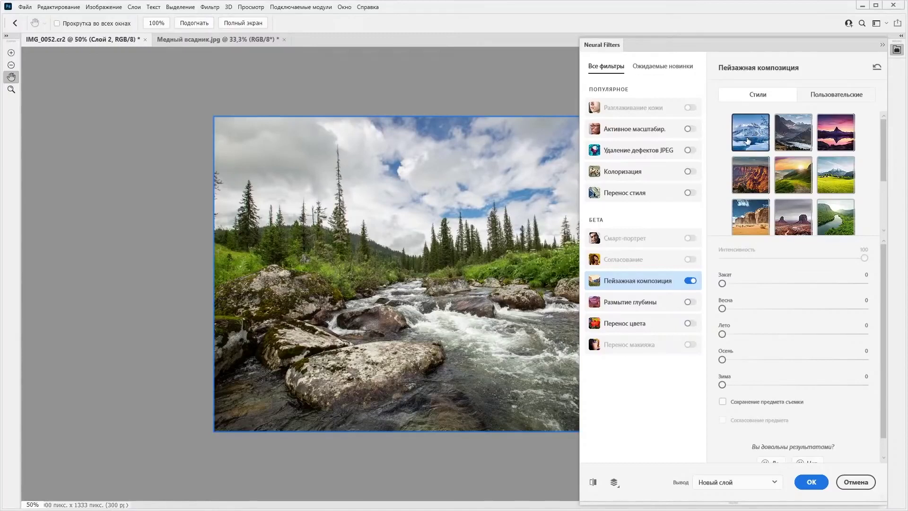
left_click(748, 140)
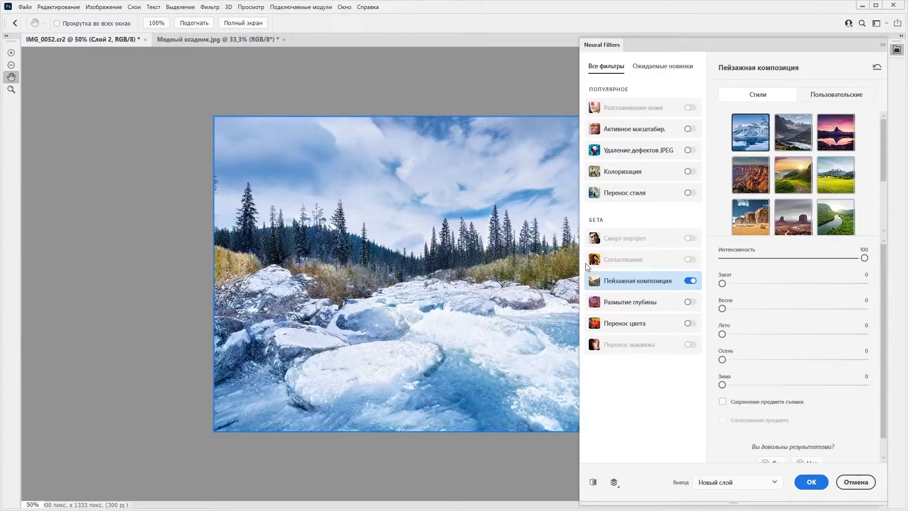
Try the third style and Autumn blend at 100 then 0, then cancel Neural Filters
left_click(840, 135)
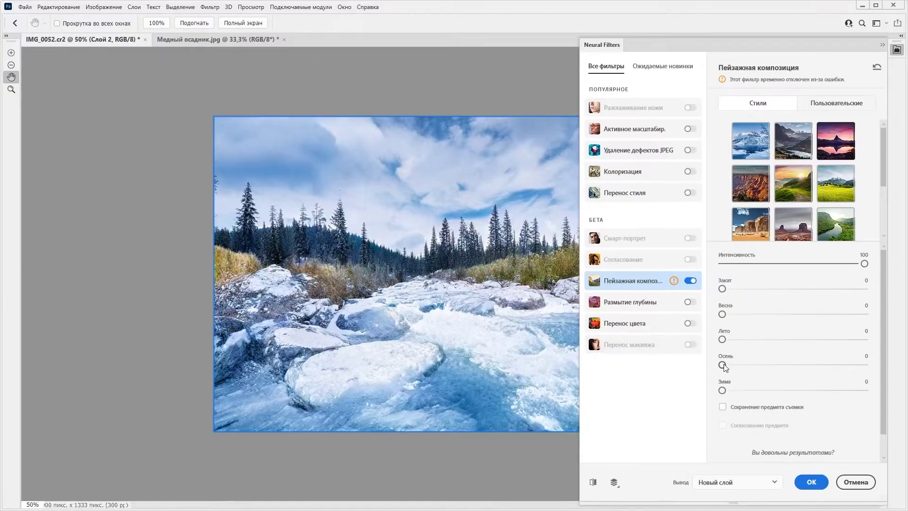
left_click_drag(723, 365, 864, 365)
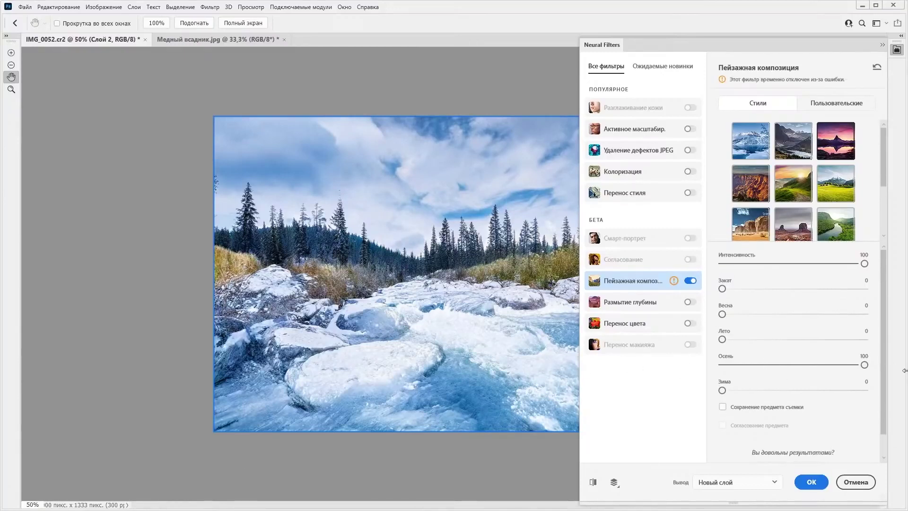
mouse_move(867, 366)
left_mouse_down()
mouse_move(722, 365)
mouse_move(865, 335)
left_mouse_up()
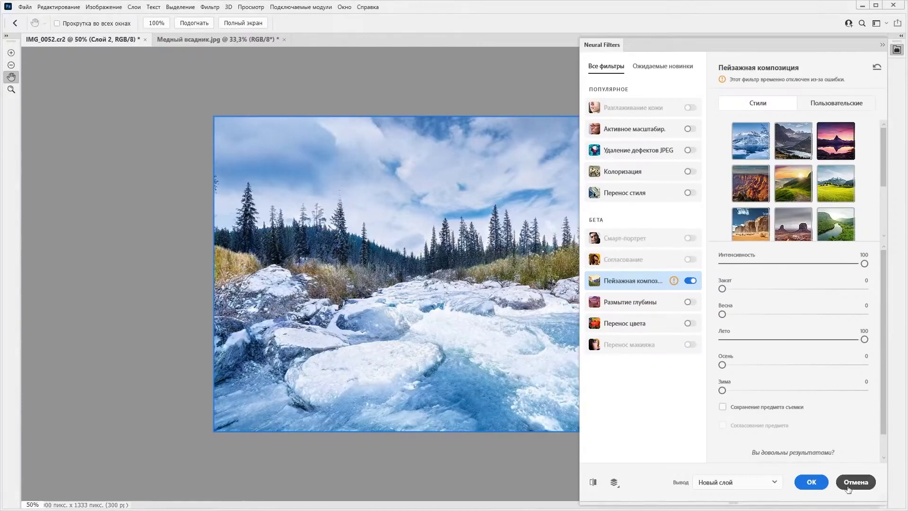
left_click(810, 481)
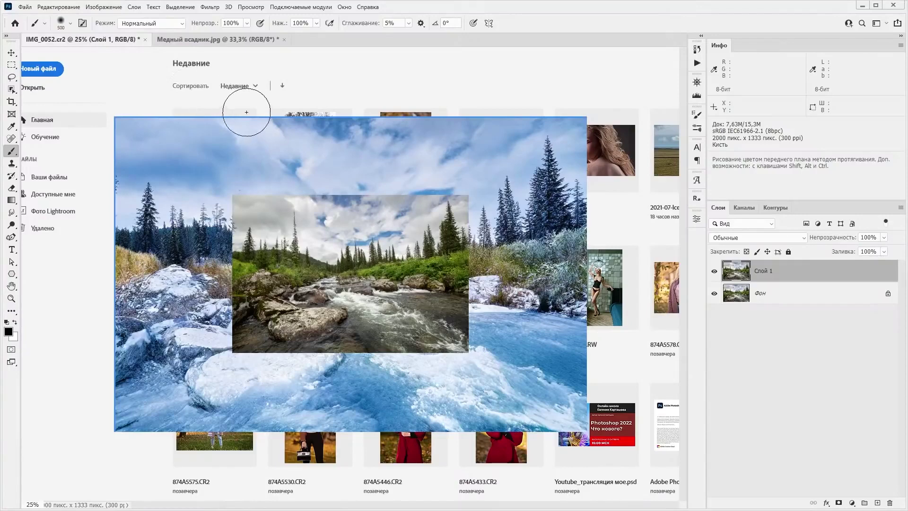
Close IMG_0052.cr2 and Медный всадник.jpg, discarding changes to both
left_click(144, 39)
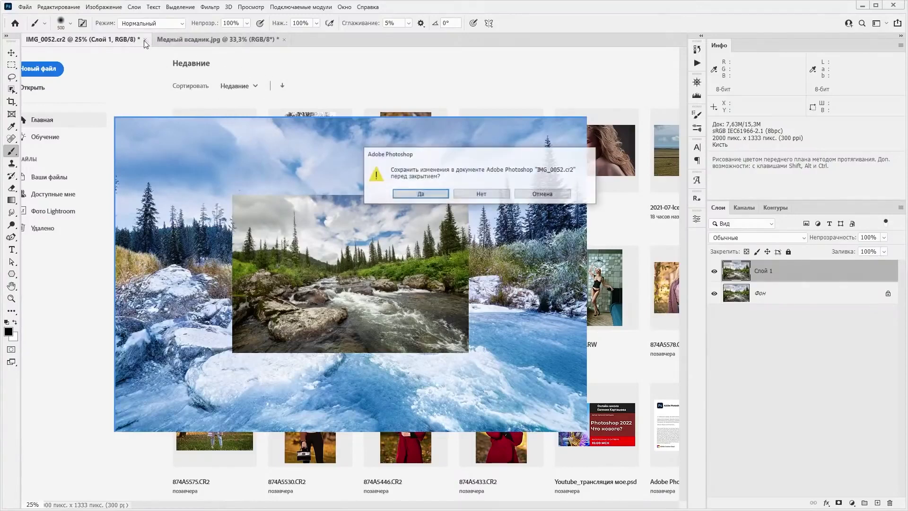
left_click(492, 195)
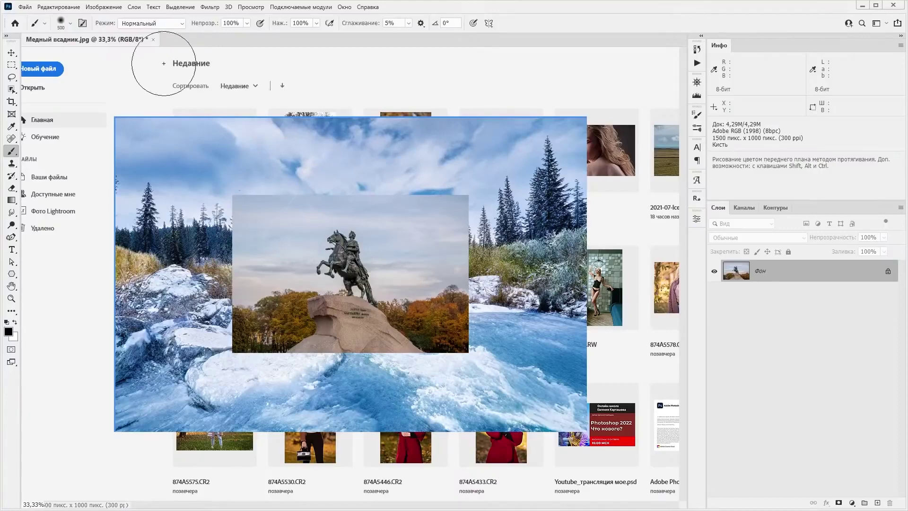
left_click(153, 40)
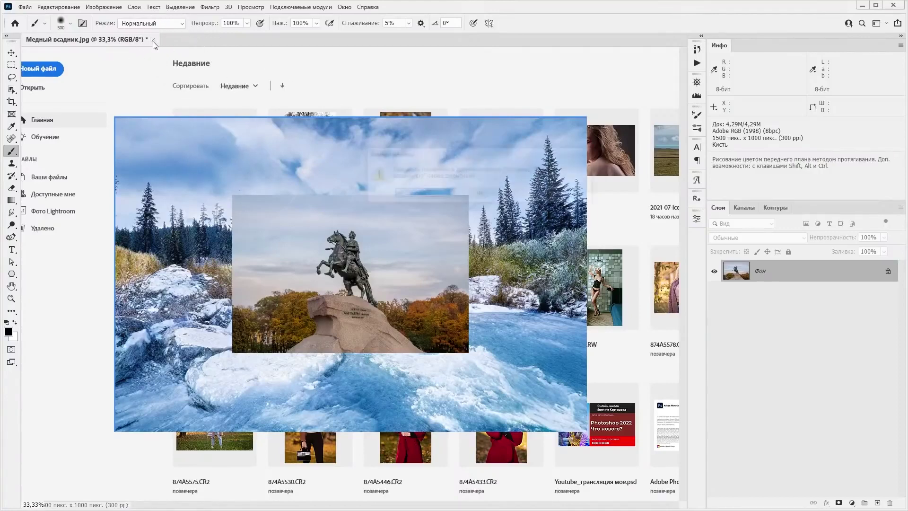
left_click(478, 193)
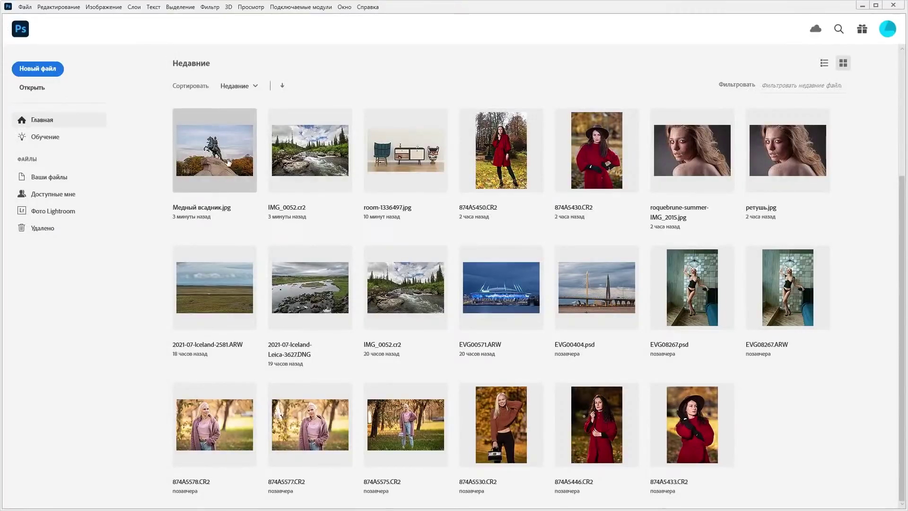
left_click(229, 162)
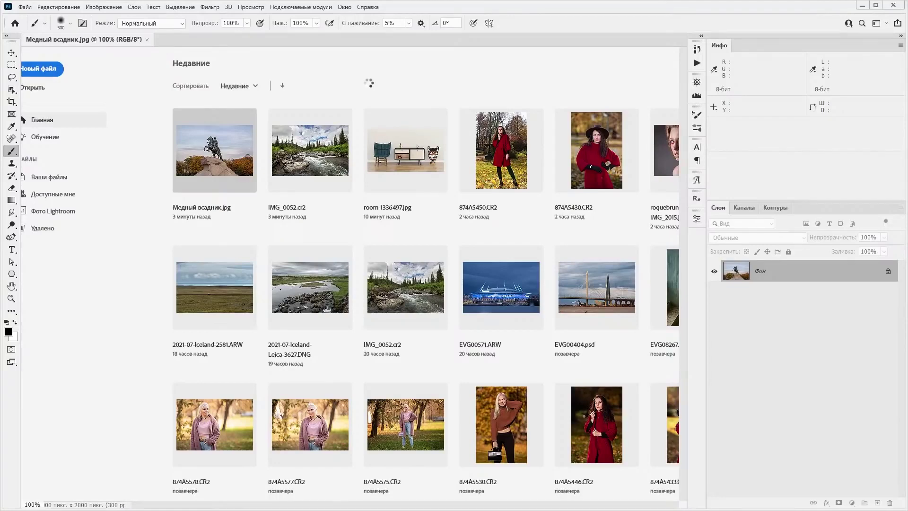
key("ctrl+shift+Escape")
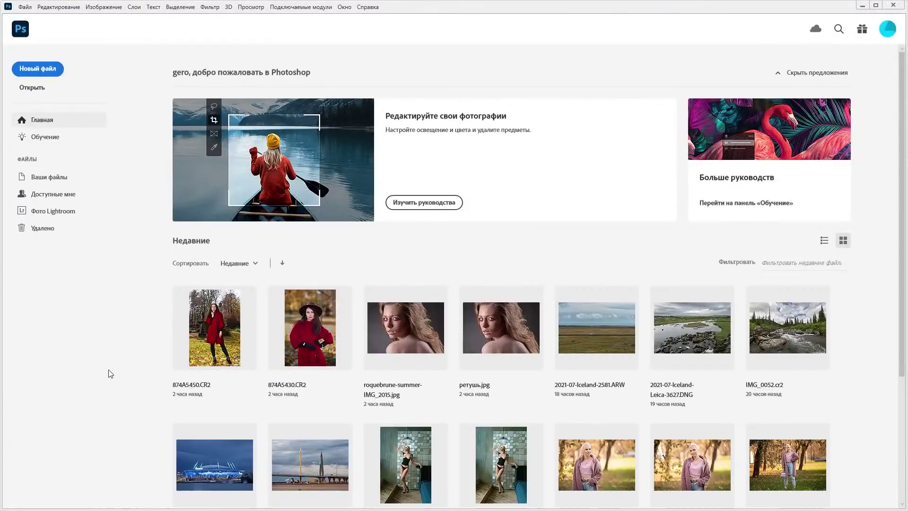
scroll(502, 352, "down", 1)
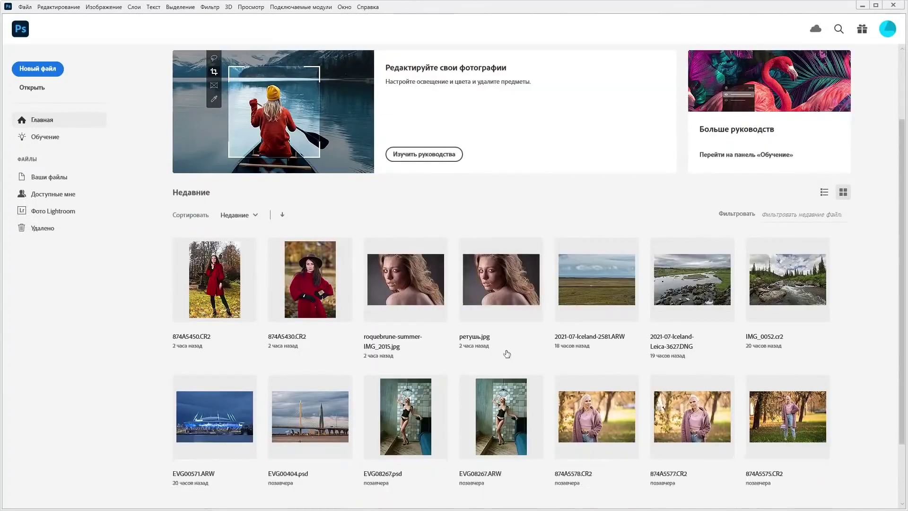
scroll(501, 350, "down", 2)
scroll(501, 347, "down", 1)
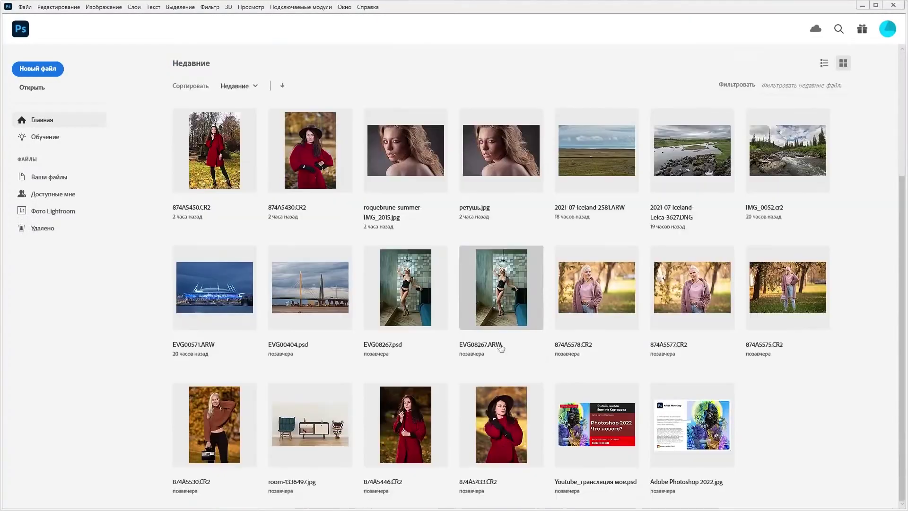
scroll(502, 344, "up", 3)
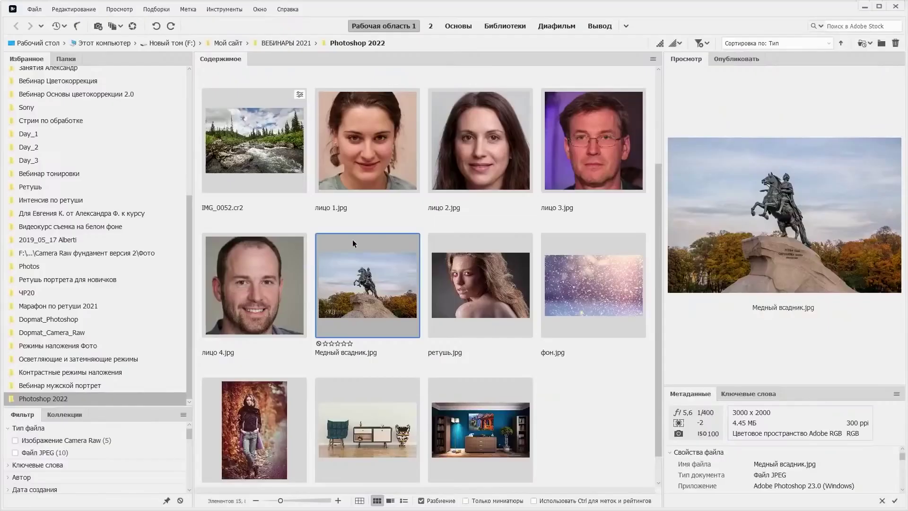
Open Медный всадник.jpg from Bridge in Photoshop
double_click(369, 293)
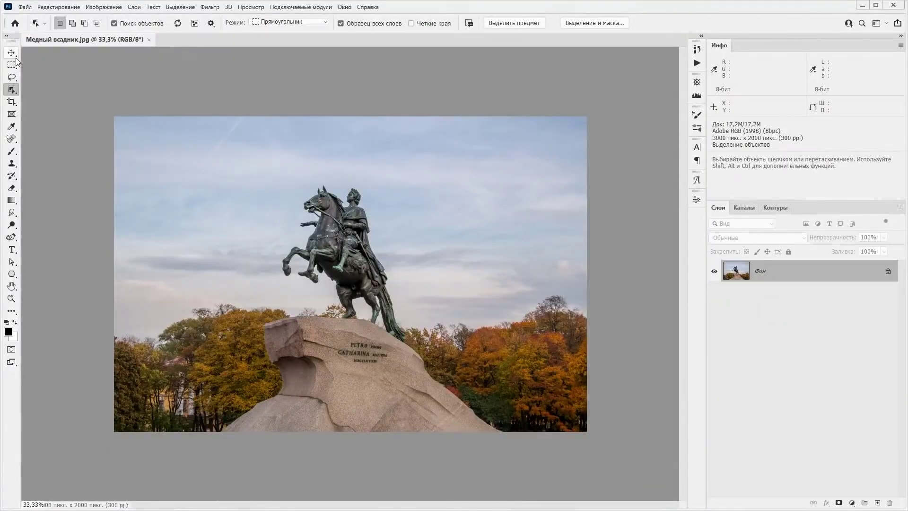
Select the Rectangular Marquee, duplicate the horseman layer as Слой 1, and launch Neural Filters
left_click(12, 65)
left_click(787, 276)
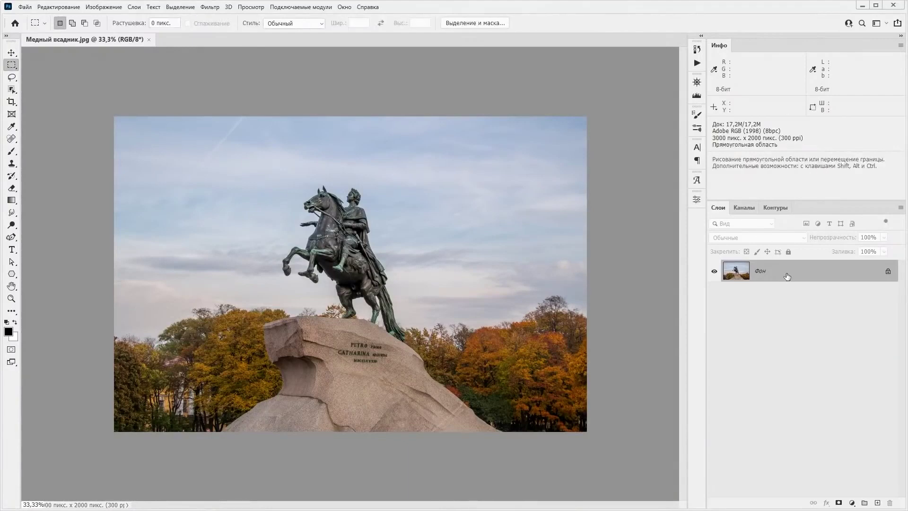
key("ctrl+j")
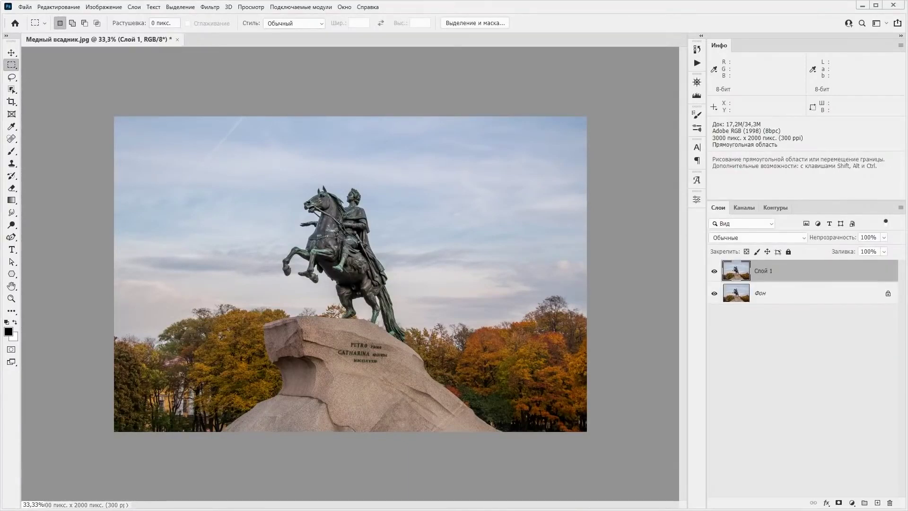
left_click(209, 7)
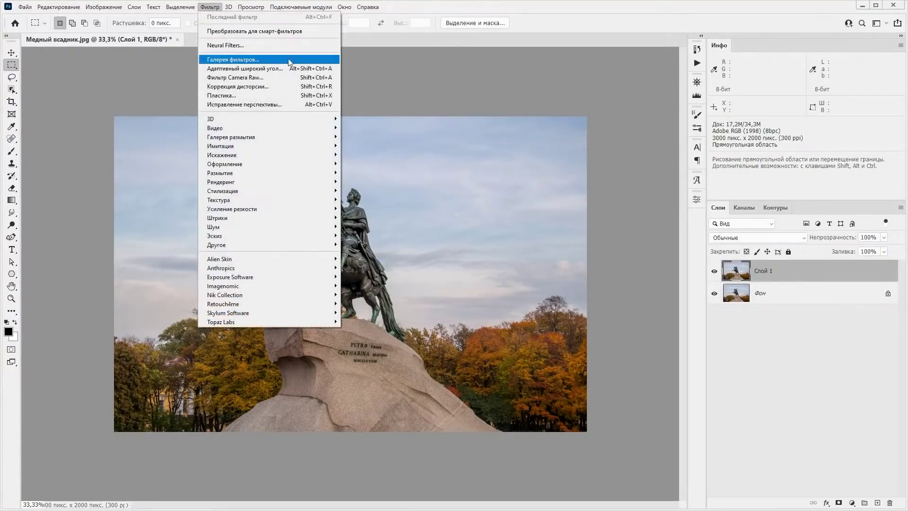
left_click(294, 44)
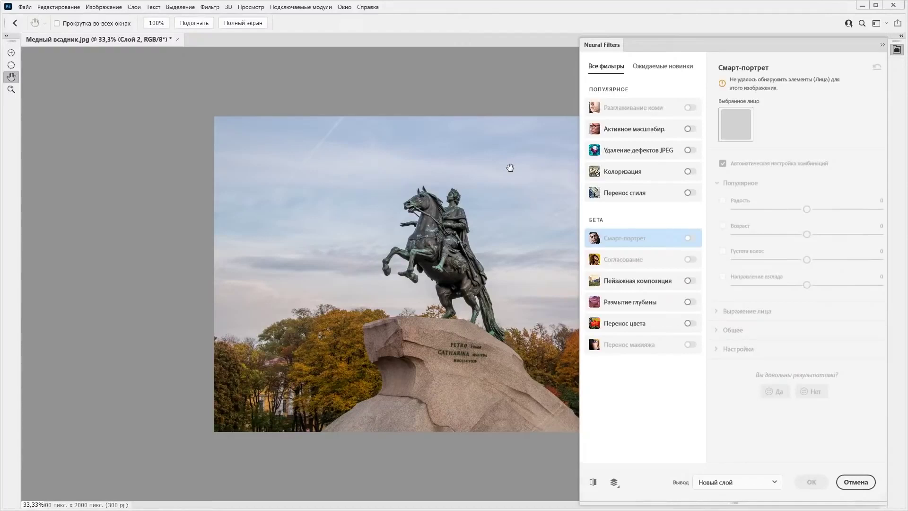
Enable Landscape Mixer, try the third style preset, then cancel Neural Filters unapplied
left_click(690, 281)
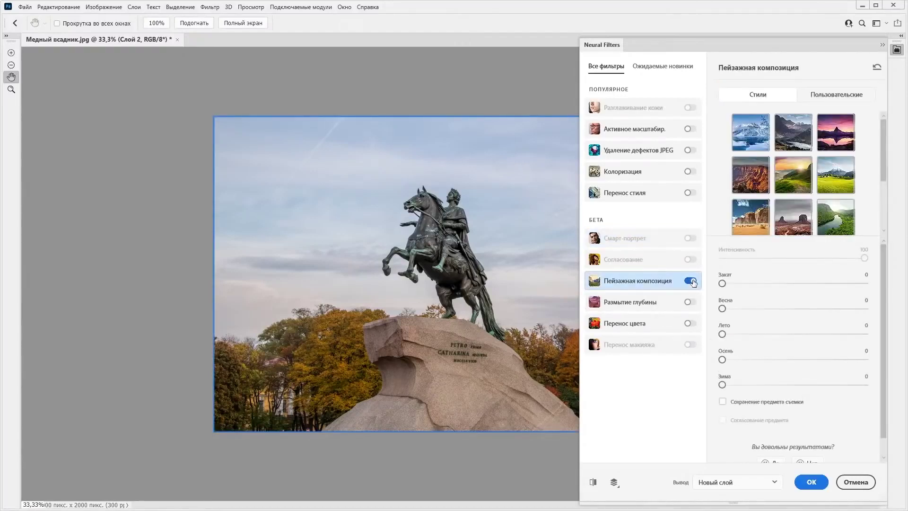
left_click(841, 129)
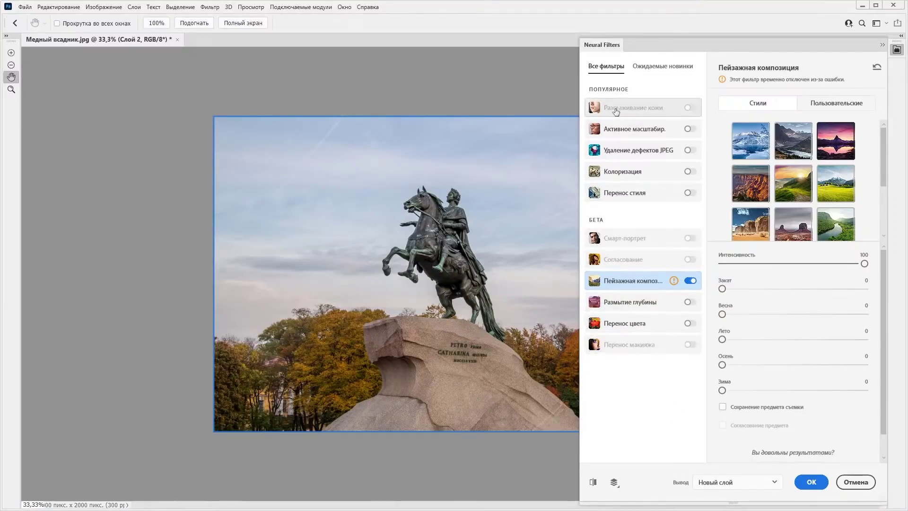
left_click(852, 486)
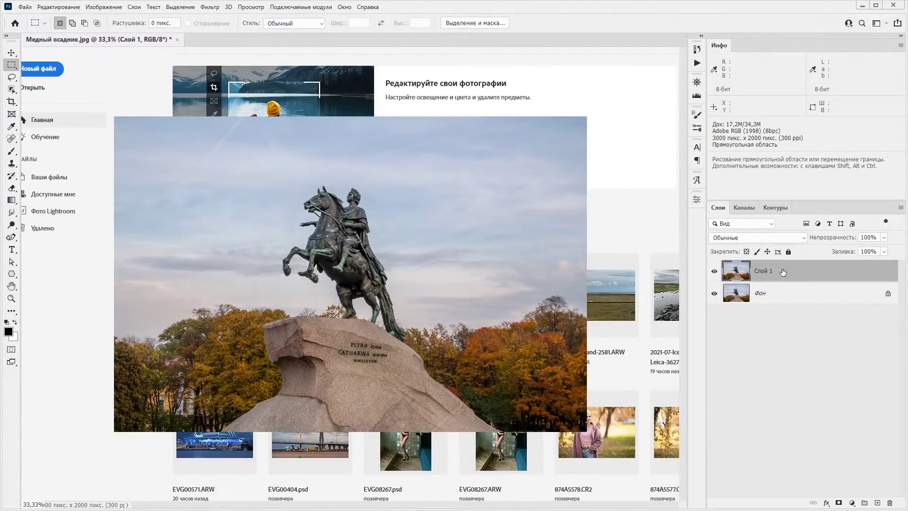
Open the red-coat portrait 874A5450.CR2 from Adobe Bridge in Camera Raw
left_click(787, 294)
key("ctrl+alt+o")
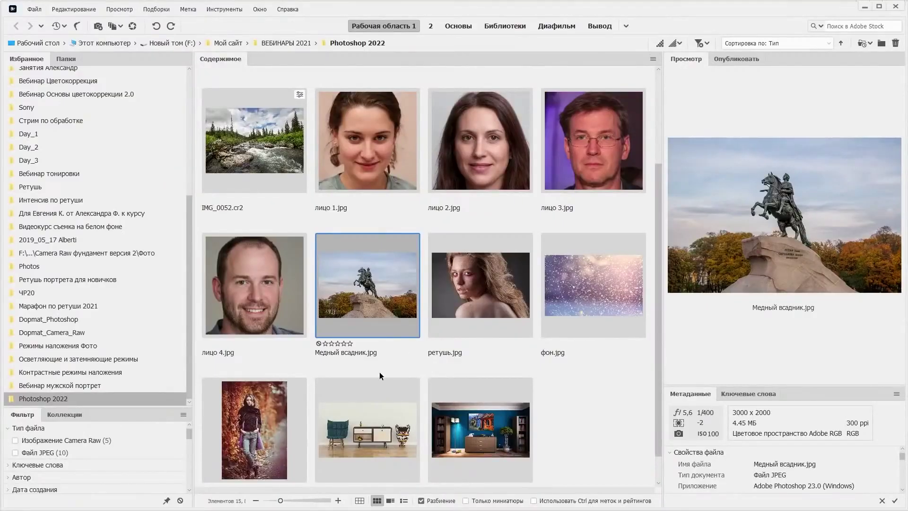
scroll(379, 372, "up", 3)
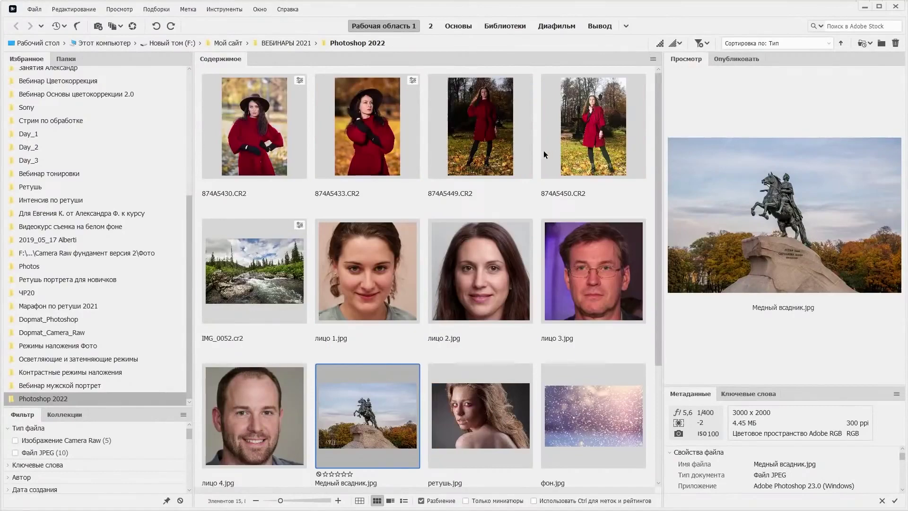
left_click(567, 155)
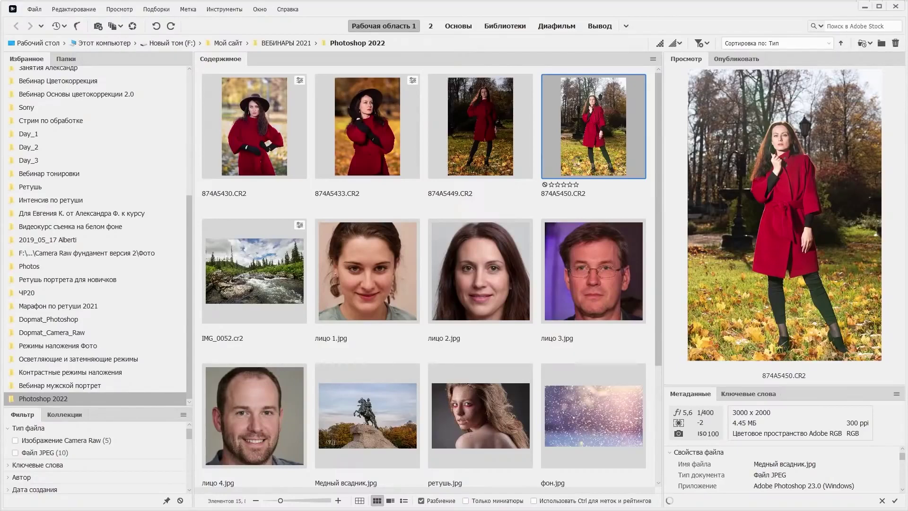
key("ctrl+r")
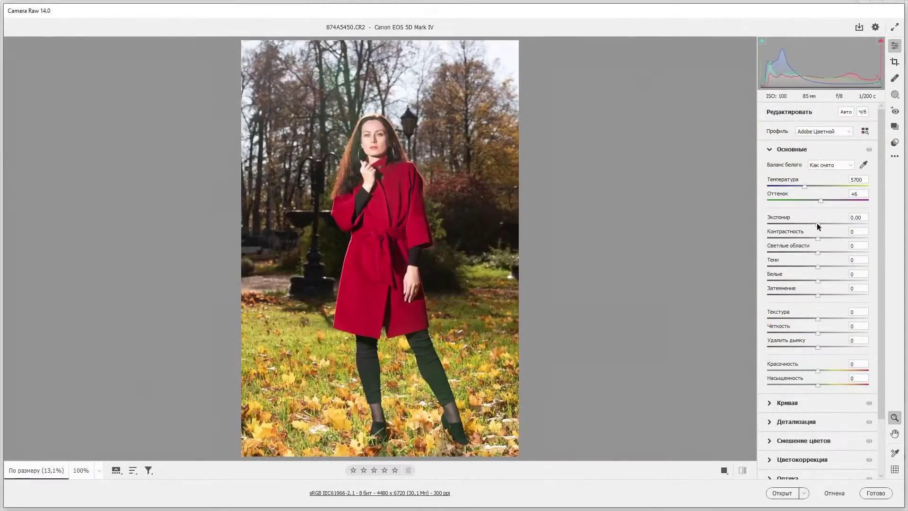
Set Exposure -0.45, Shadows +45 and Blacks -25, then open the portrait in Photoshop
left_click_drag(817, 223, 813, 224)
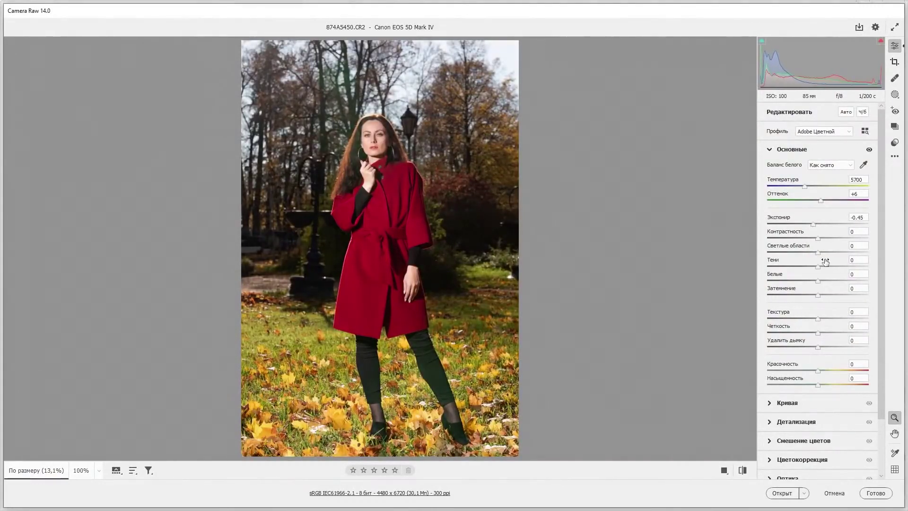
left_click_drag(817, 266, 843, 266)
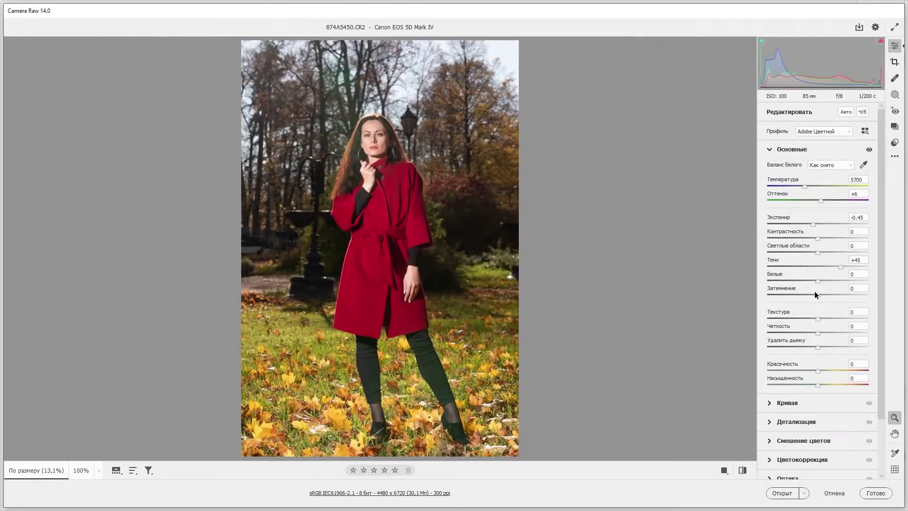
left_click_drag(816, 295, 804, 293)
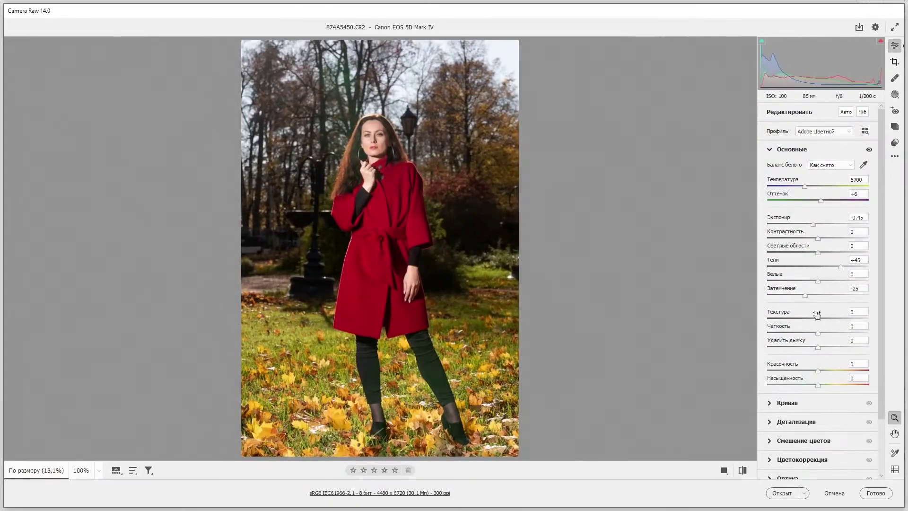
left_click(781, 494)
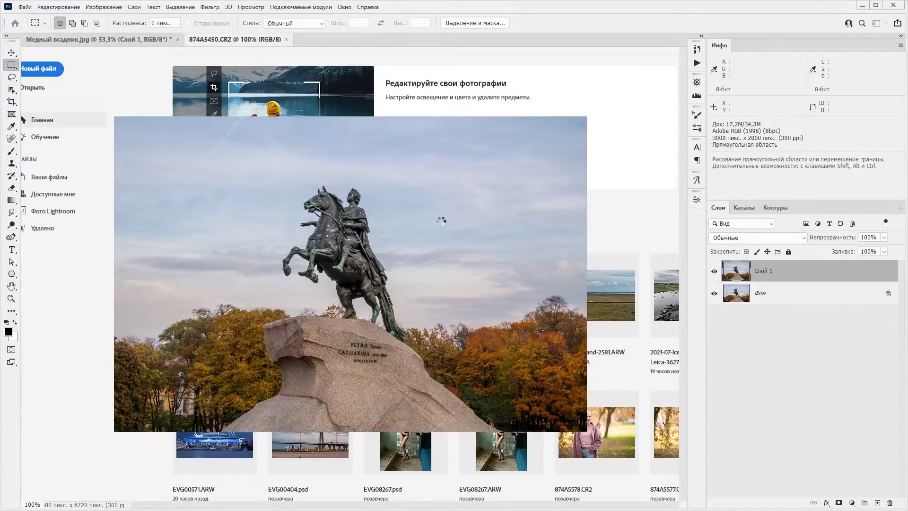
End the task in Task Manager and return to the relaunched Photoshop Home screen
key("ctrl+shift+Escape")
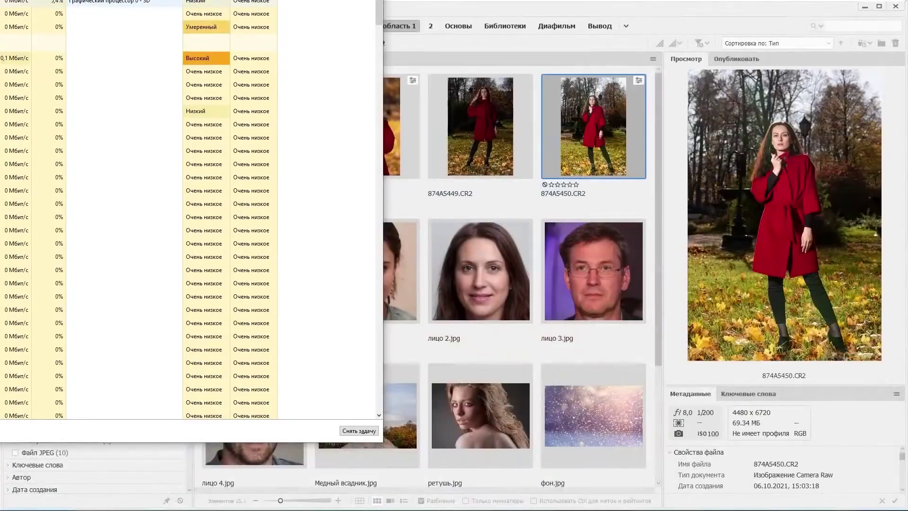
key("alt+Tab")
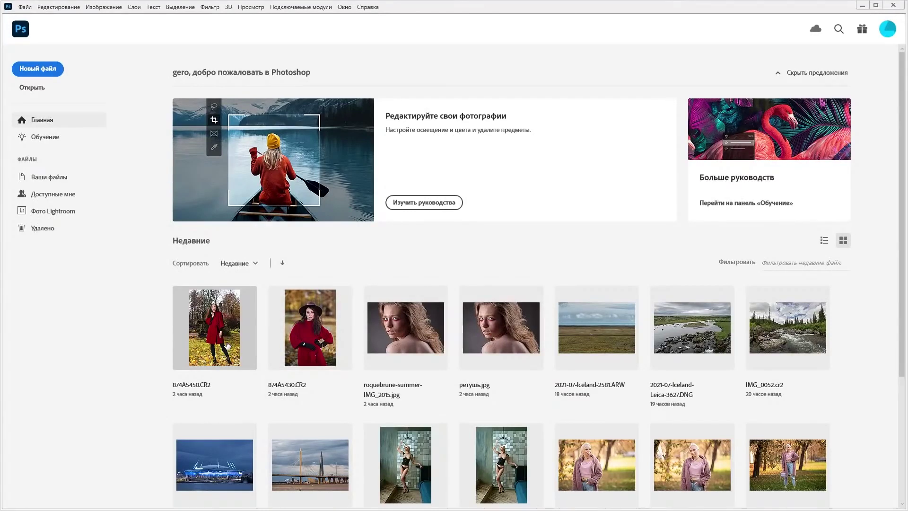
Reopen 874A5450.CR2 from recent files through Camera Raw as a Photoshop document
left_click(226, 345)
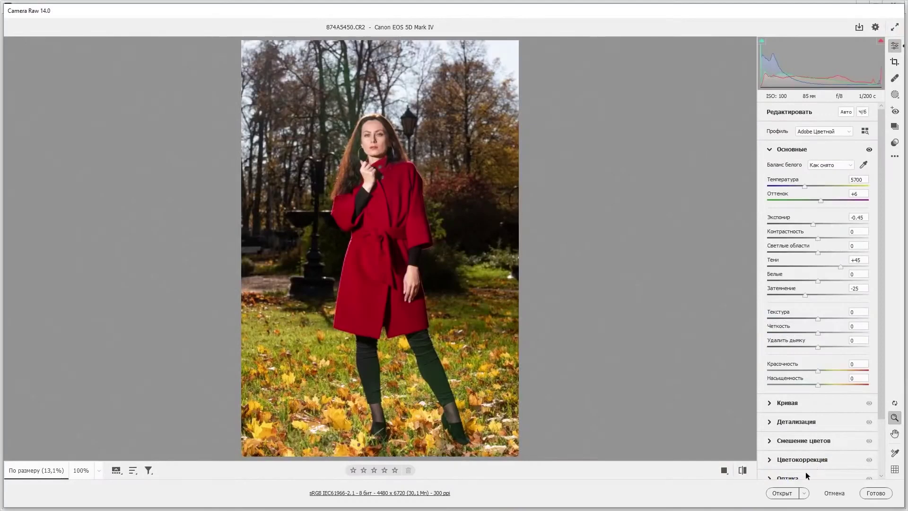
left_click(787, 493)
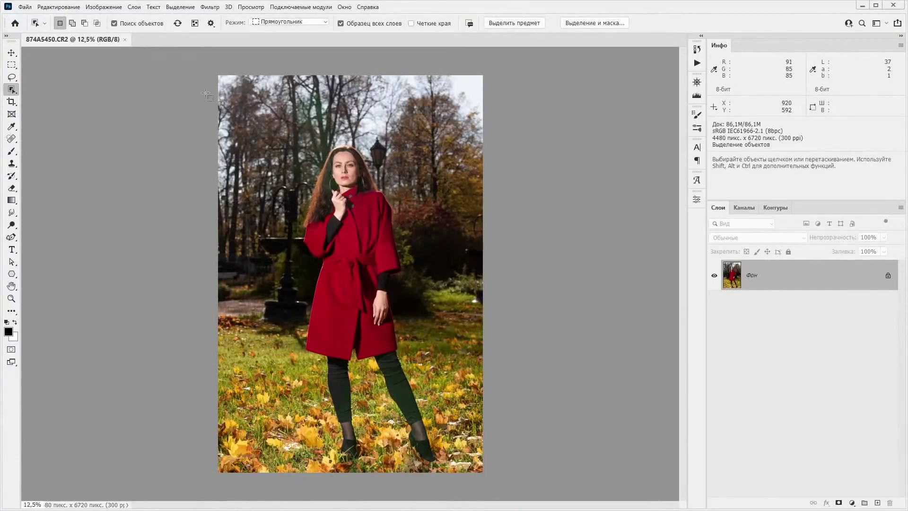
Resize the portrait to 1500 px wide (1500 × 2250 px)
key("m")
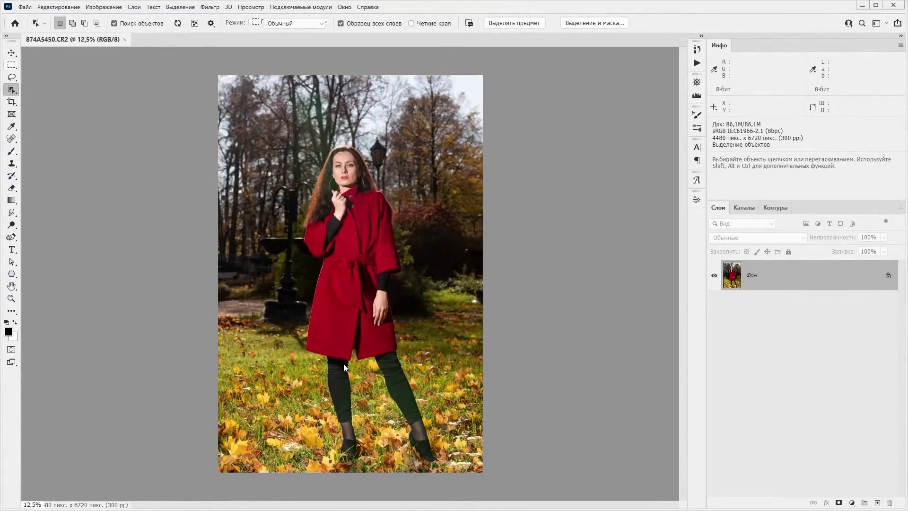
key("ctrl+alt+i")
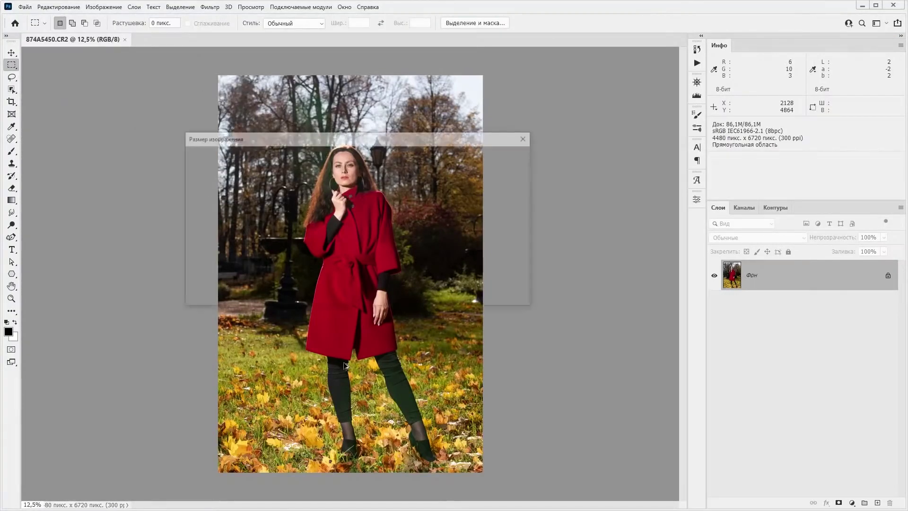
type("15")
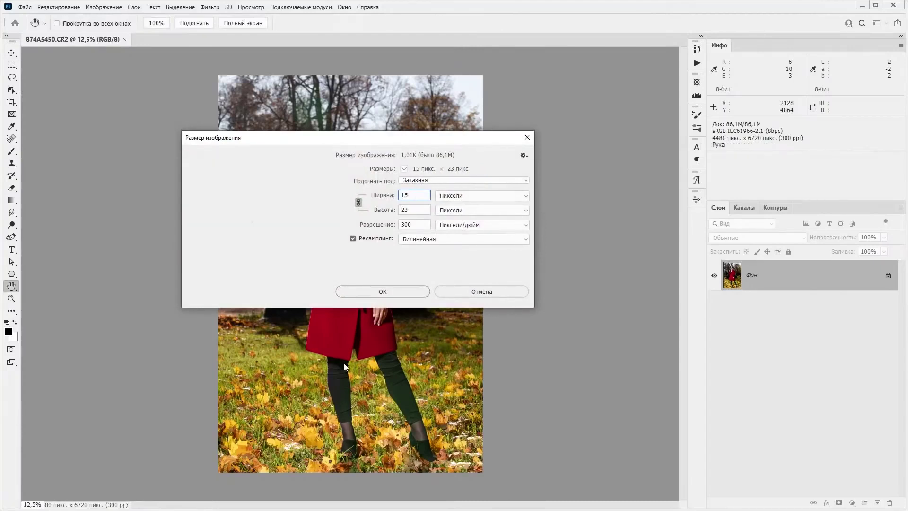
type("00")
key("Return")
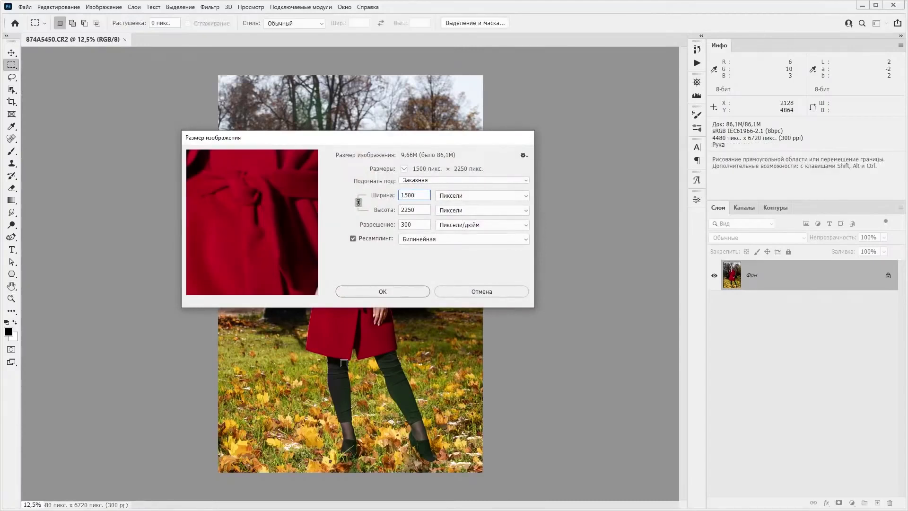
View the image at 33.3% and duplicate the background layer as Слой 1
key("ctrl+plus")
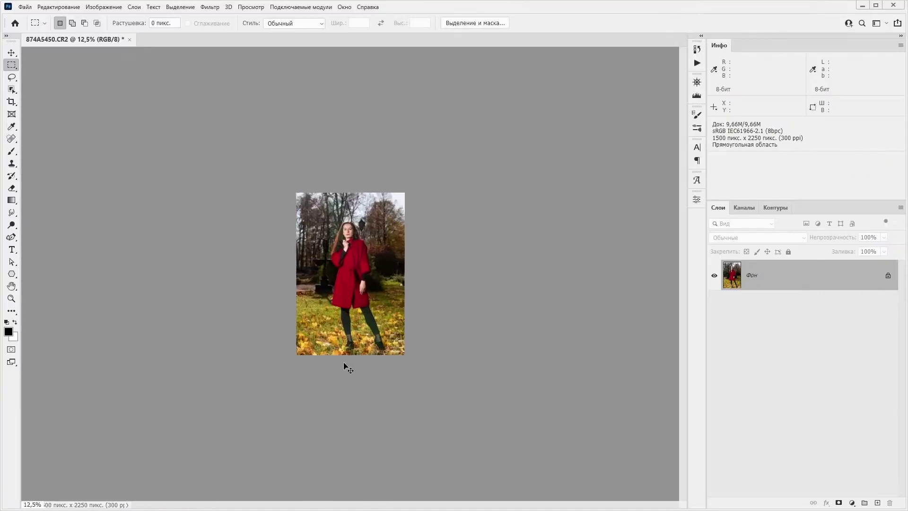
key("ctrl+plus")
key("ctrl+plus")
key("ctrl+plus")
key("ctrl+minus")
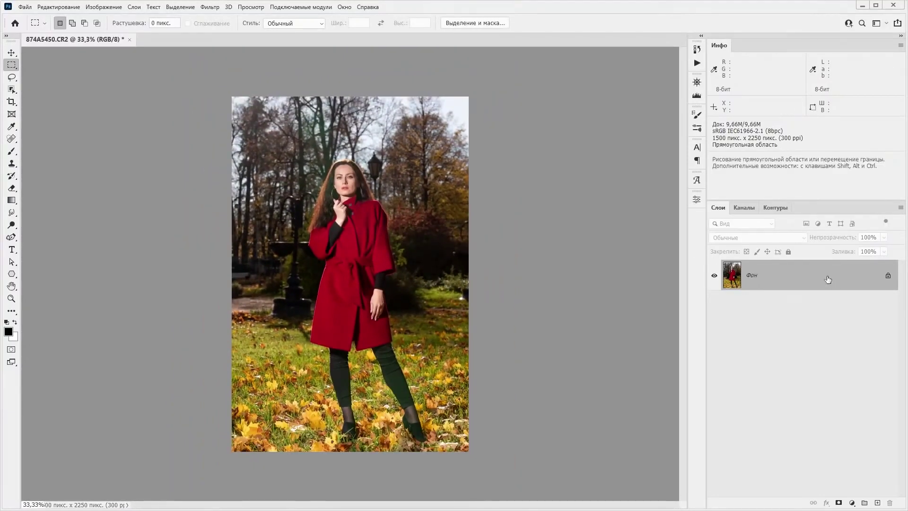
key("ctrl+j")
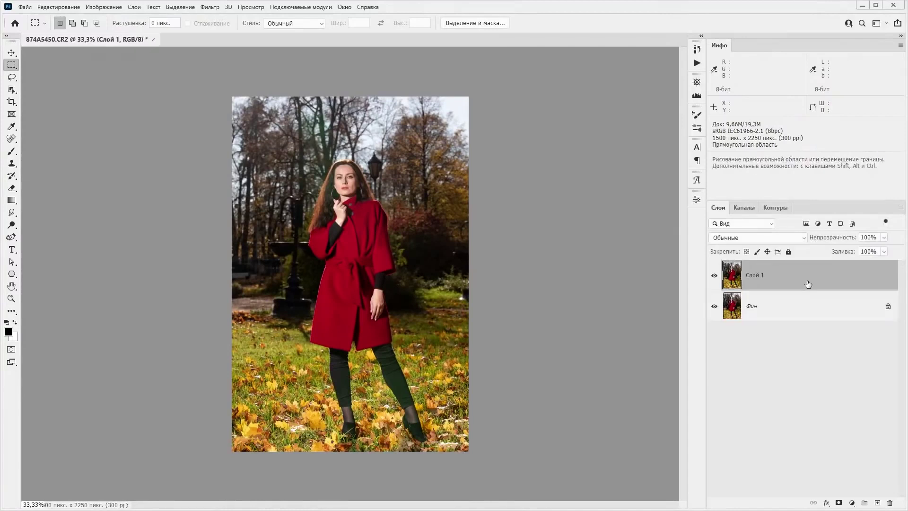
left_click(211, 7)
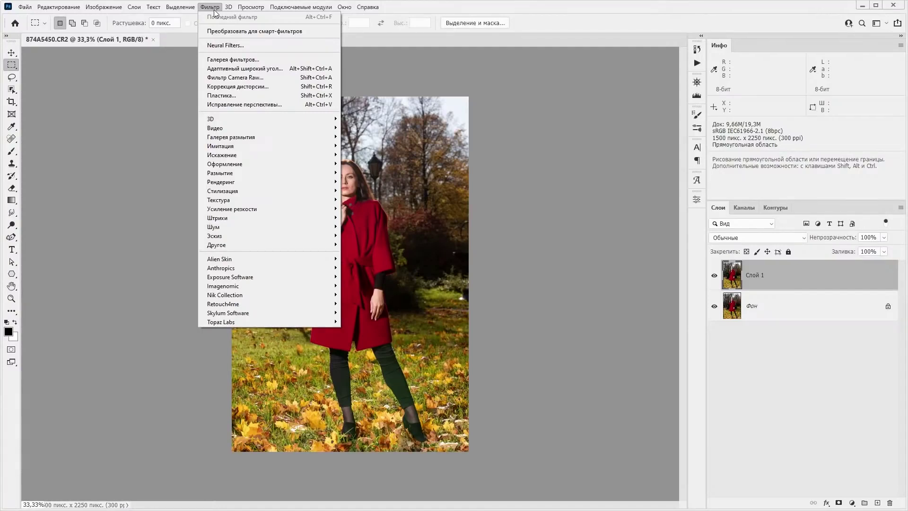
Enable the Размытие глубины depth blur in Neural Filters
left_click(241, 46)
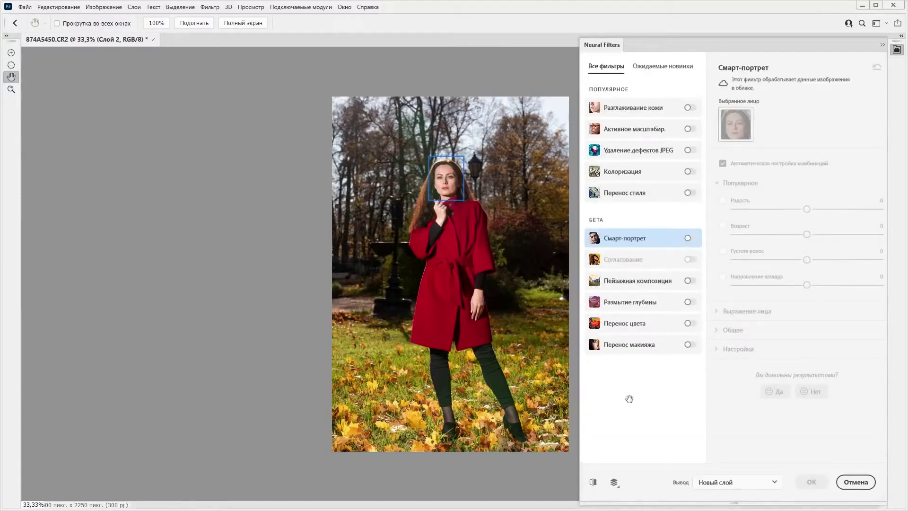
left_click(694, 304)
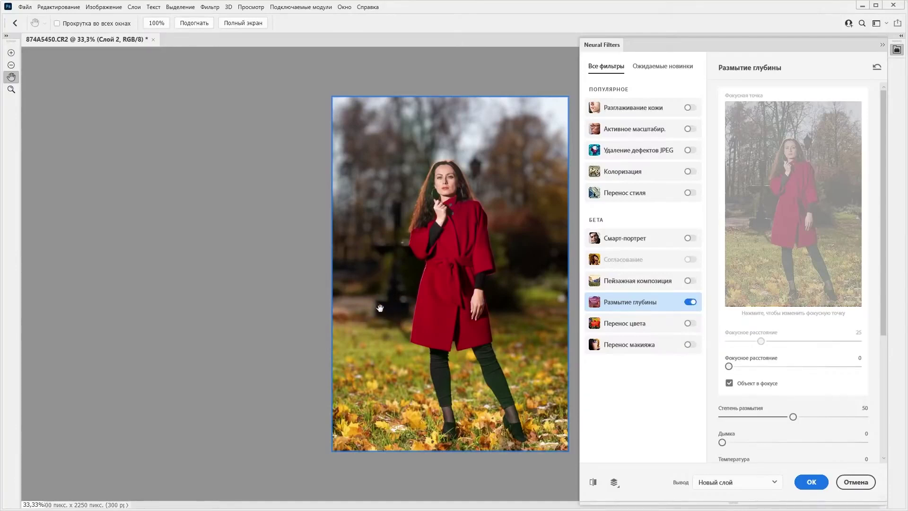
key("ctrl+plus")
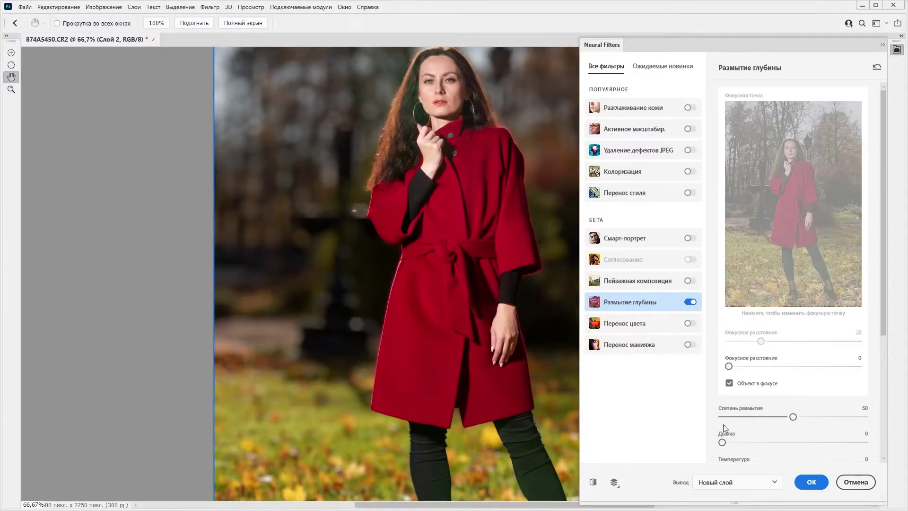
scroll(722, 424, "down", 2)
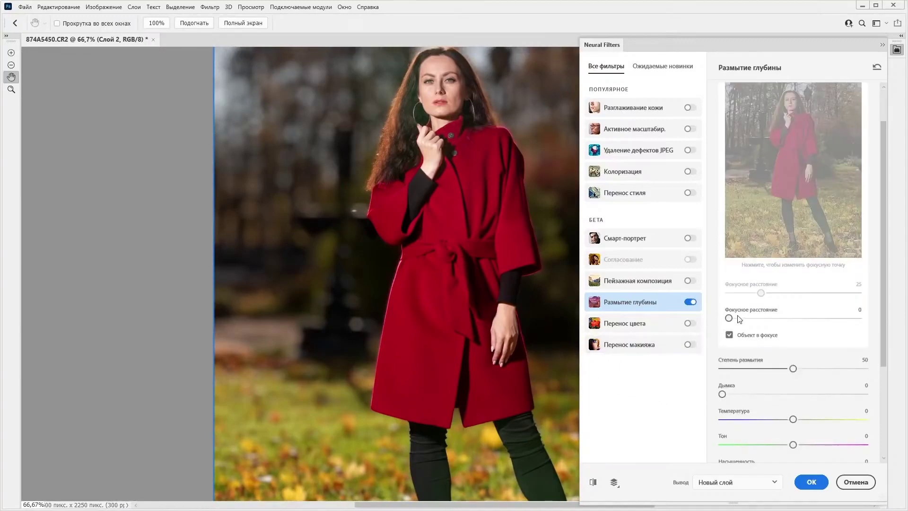
Test focal distance and haze, ending at focal distance 0, no haze, blur strength 63
left_click_drag(729, 318, 764, 319)
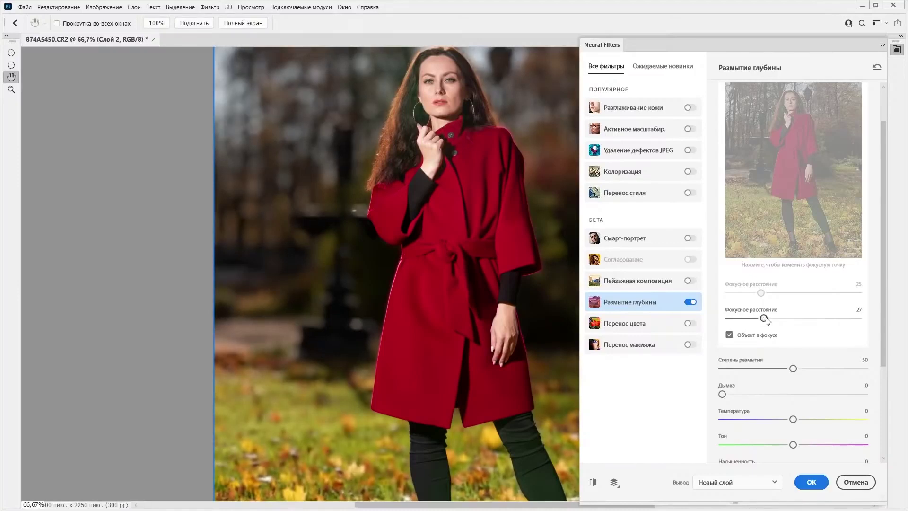
left_click_drag(763, 318, 853, 318)
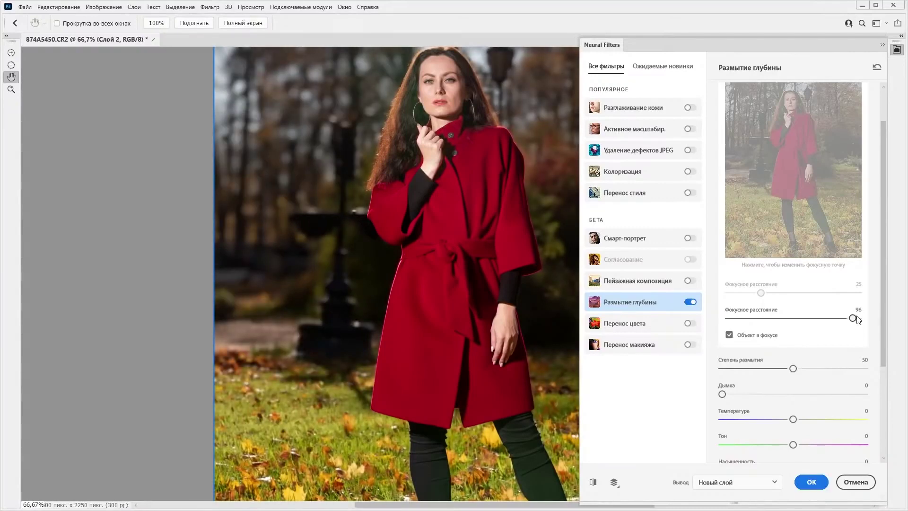
left_click_drag(853, 319, 729, 318)
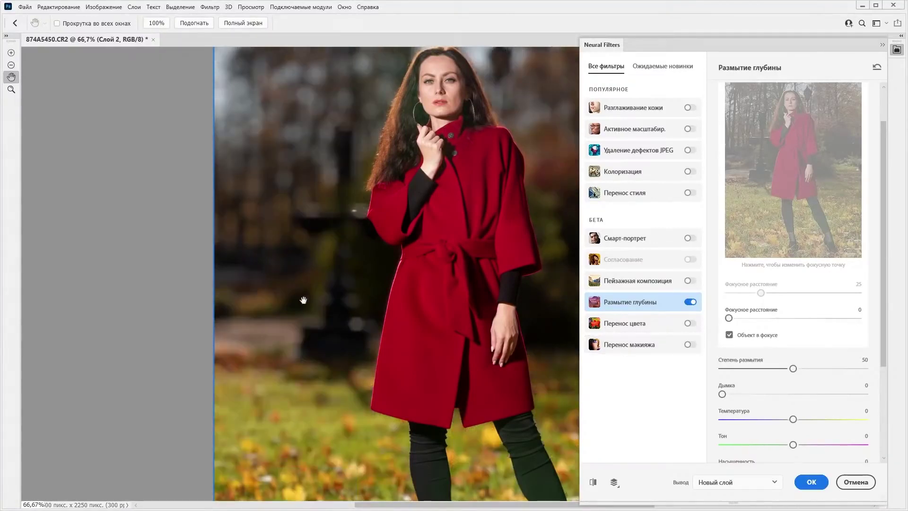
left_click_drag(793, 368, 812, 368)
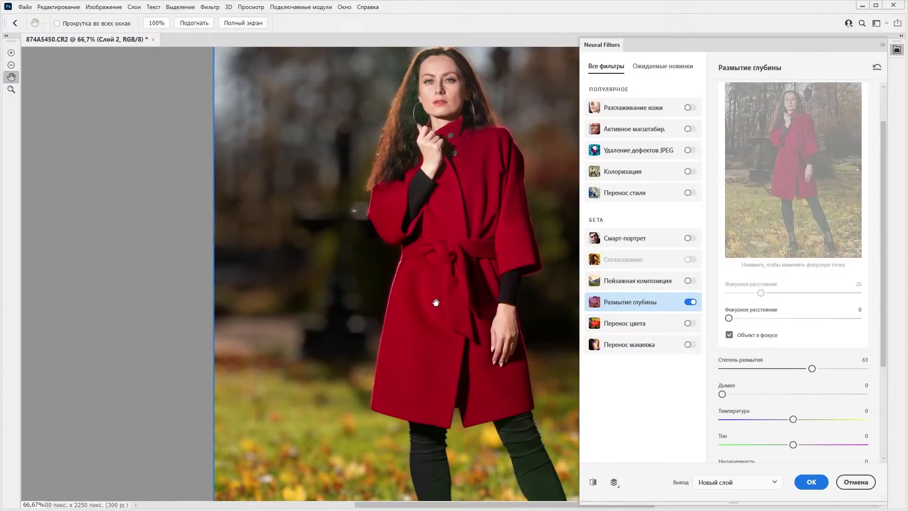
scroll(818, 399, "down", 3)
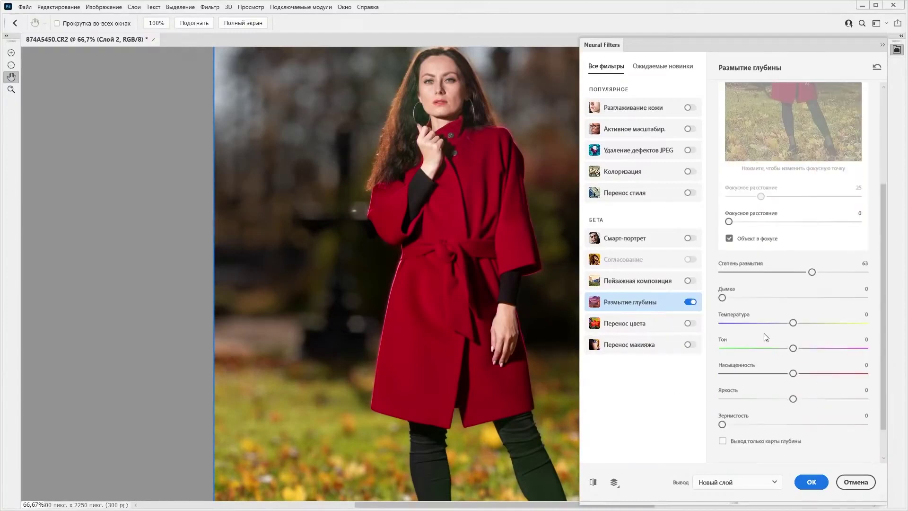
left_click_drag(722, 298, 759, 298)
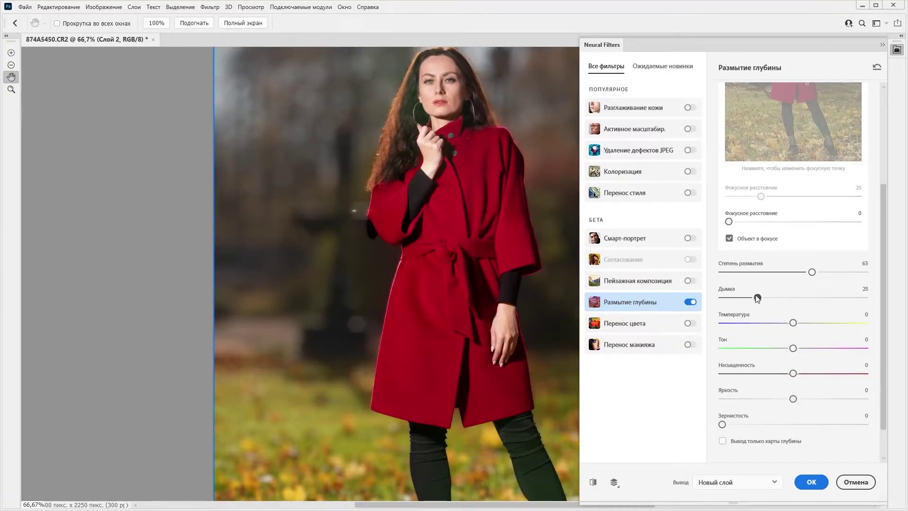
left_click_drag(759, 298, 701, 300)
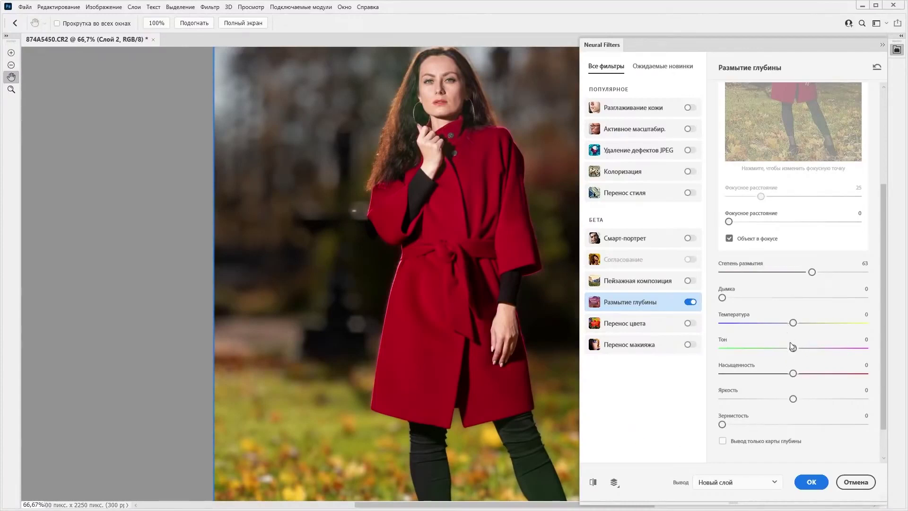
scroll(781, 385, "down", 1)
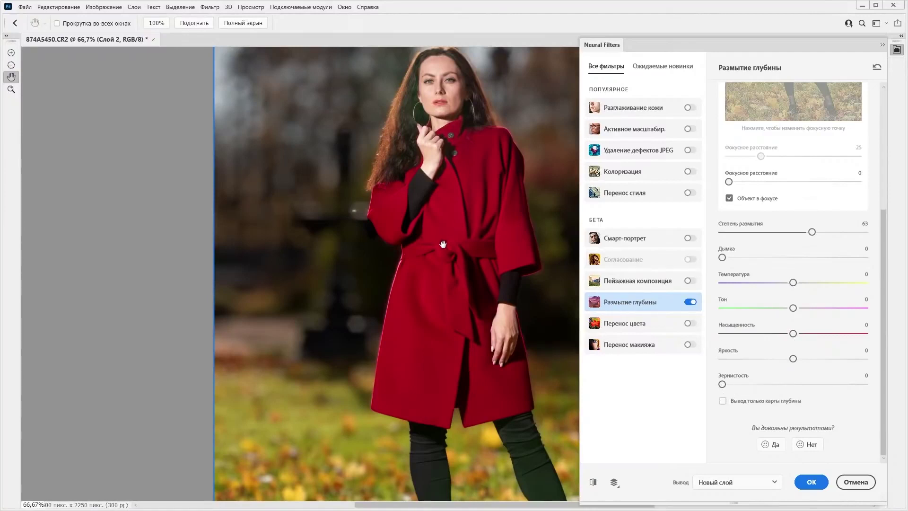
Output only the depth map to a new layer, Слой 2
left_click(723, 401)
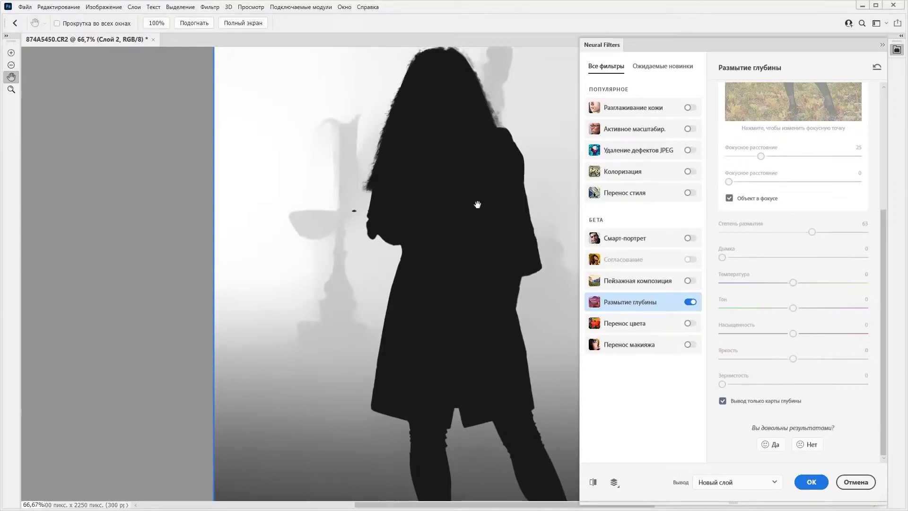
left_click(810, 482)
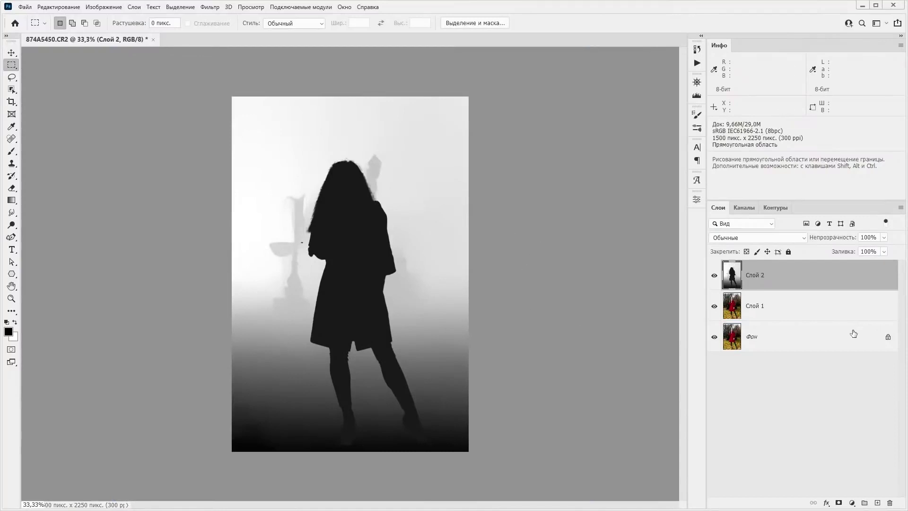
Add a Кривые curves adjustment layer with the black point moved to input 28
left_click(851, 503)
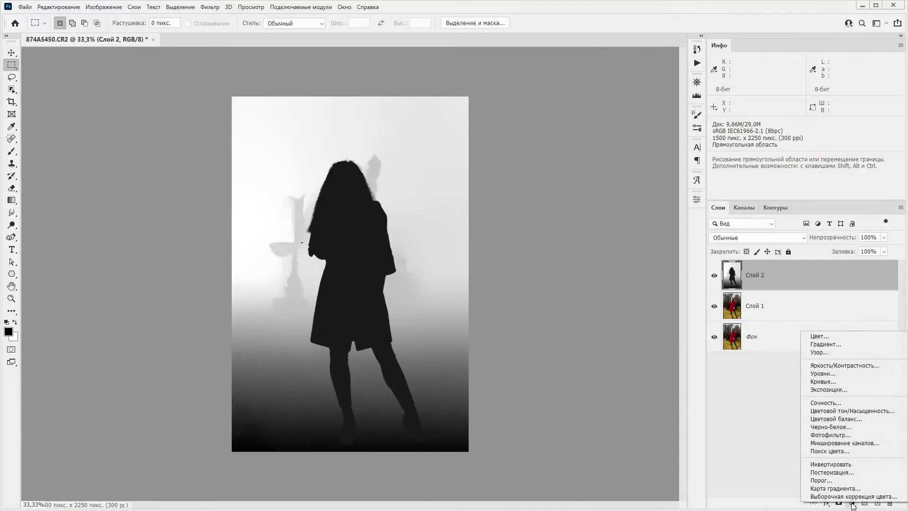
left_click(832, 383)
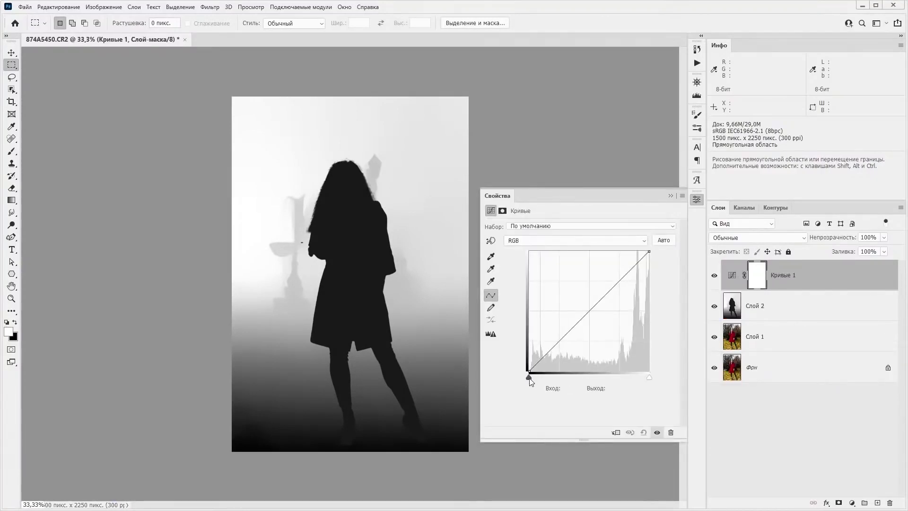
left_click_drag(529, 378, 543, 381)
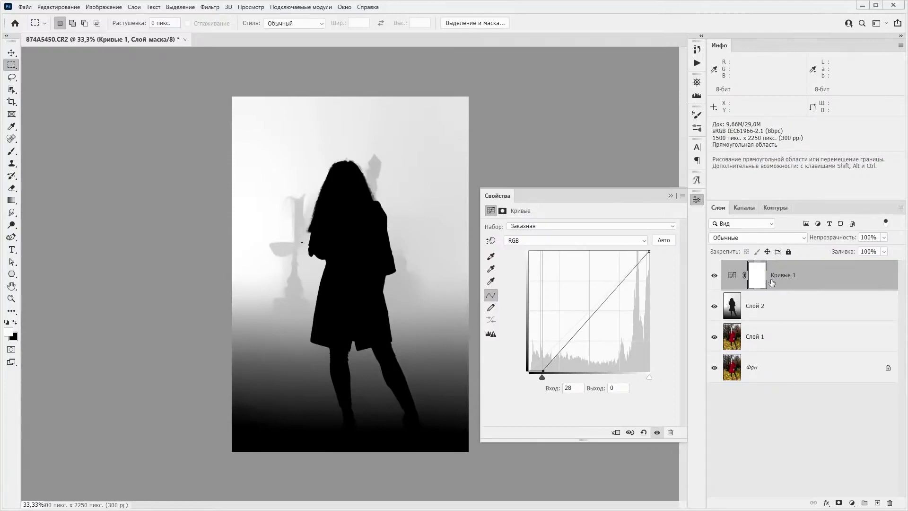
Move Слой 1 to the top of the layer stack and make it the working layer
left_click(784, 338)
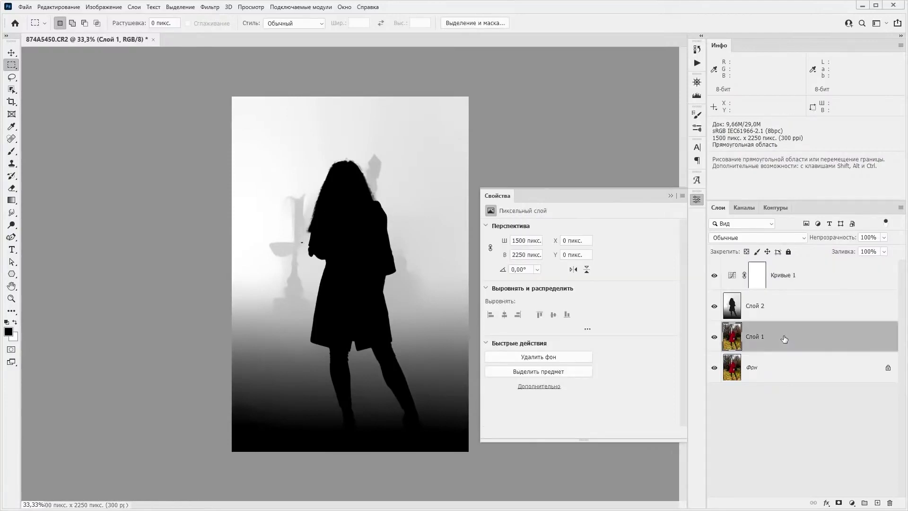
key("ctrl+shift+bracketright")
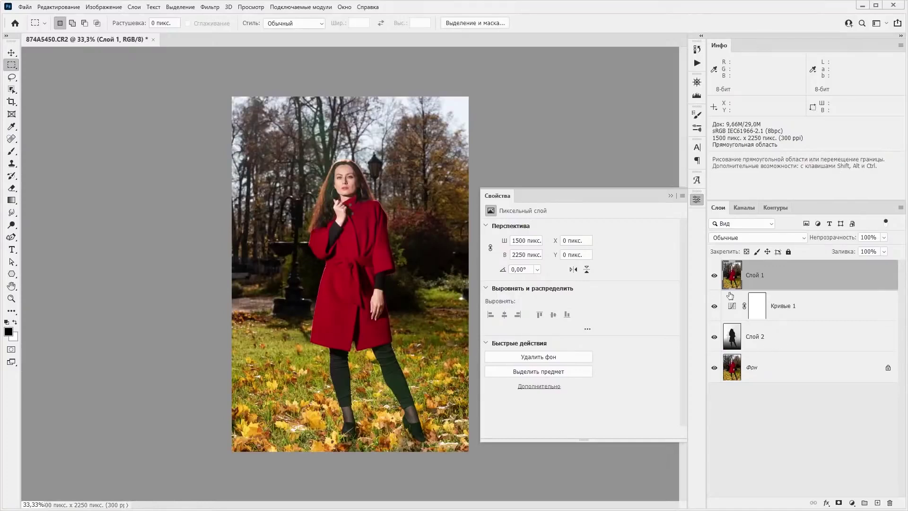
left_click(733, 339)
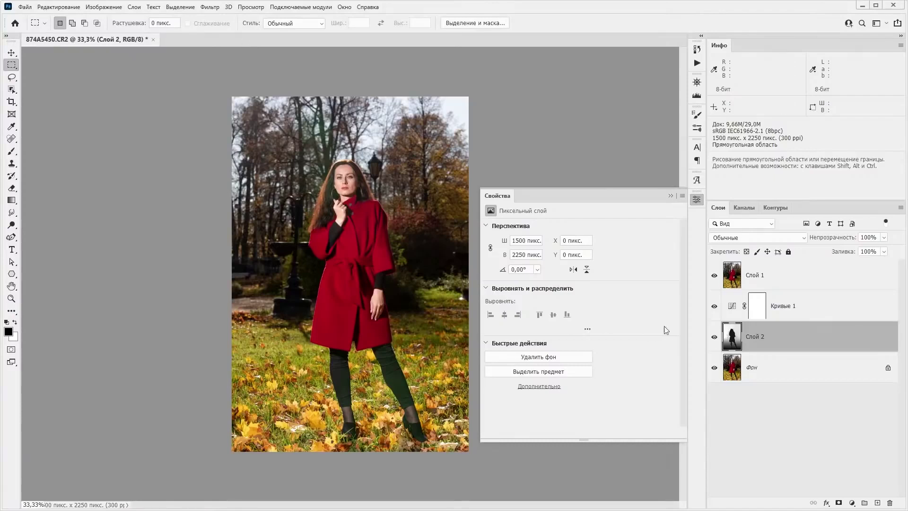
left_click(733, 269)
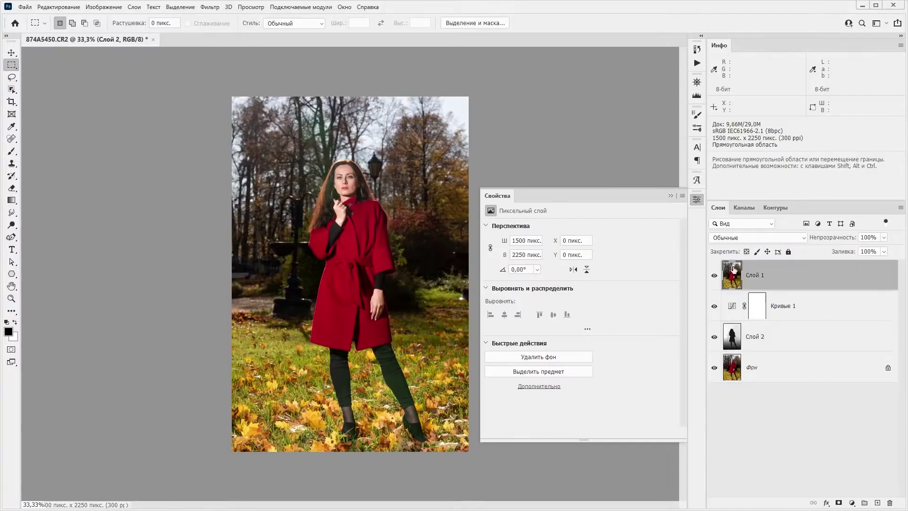
left_click(210, 7)
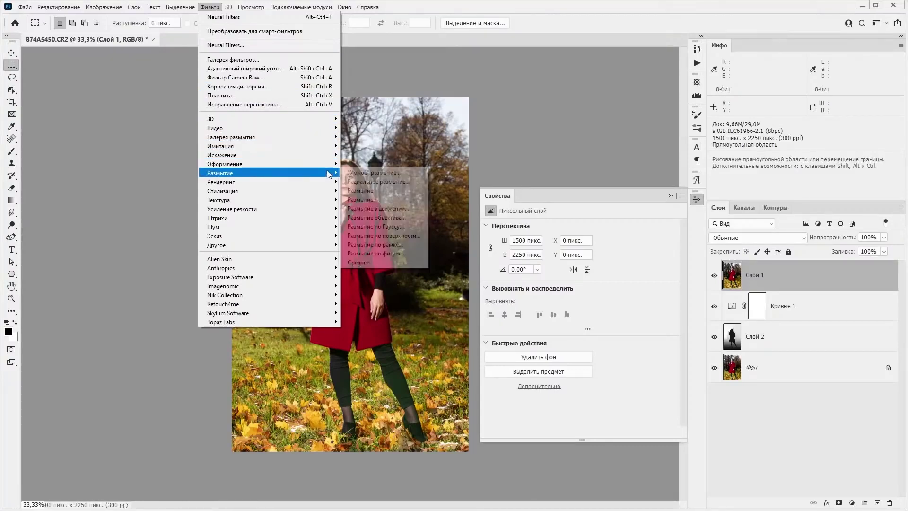
mouse_move(220, 172)
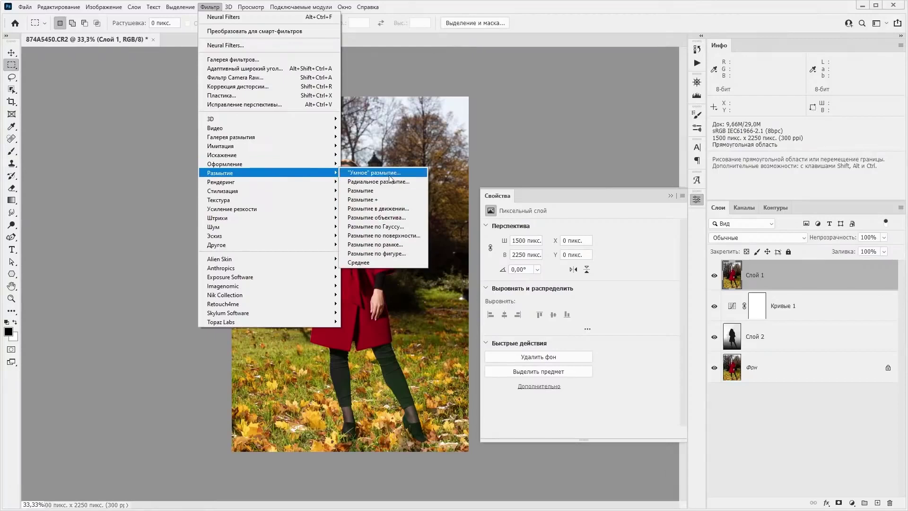
Preview Lens Blur with the aperture shape set to Octagon
left_click(383, 219)
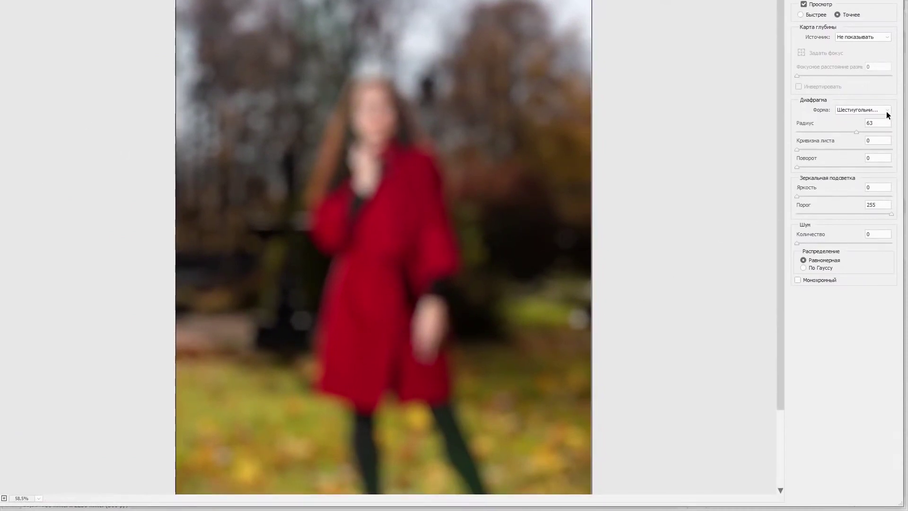
left_click(886, 112)
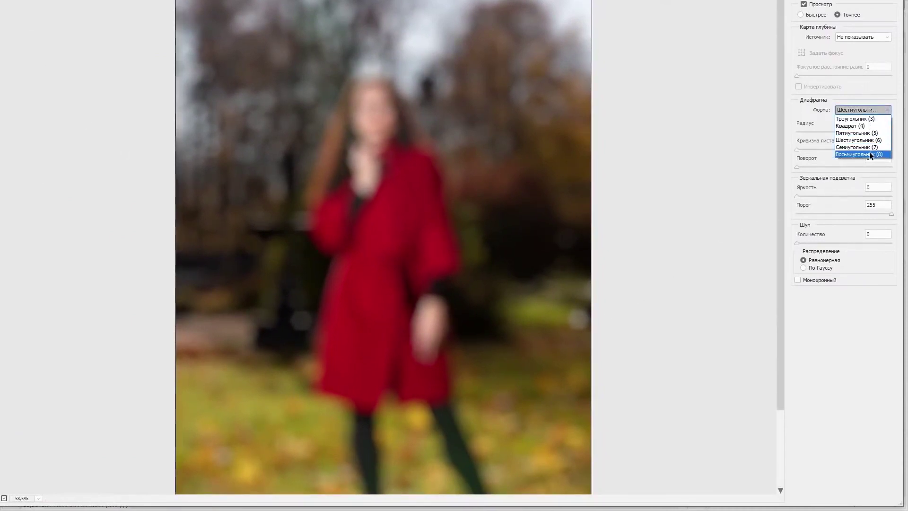
left_click(869, 152)
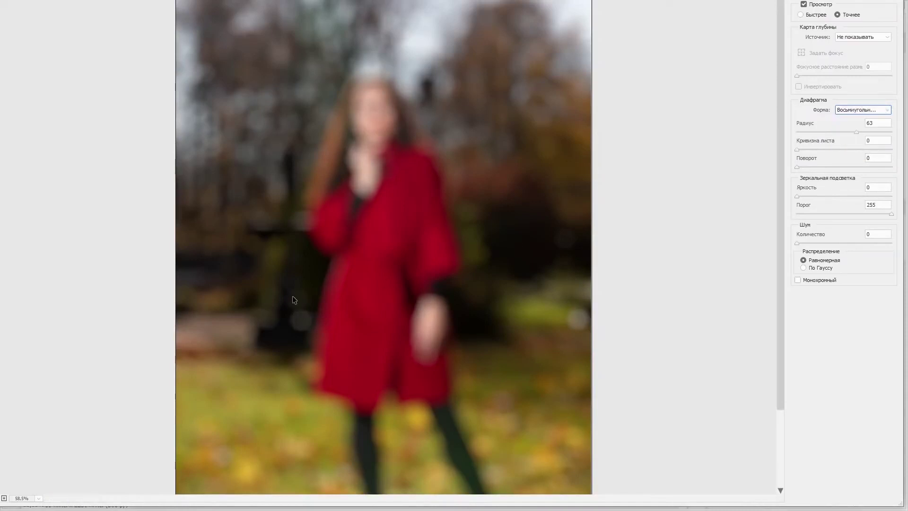
left_click(887, 111)
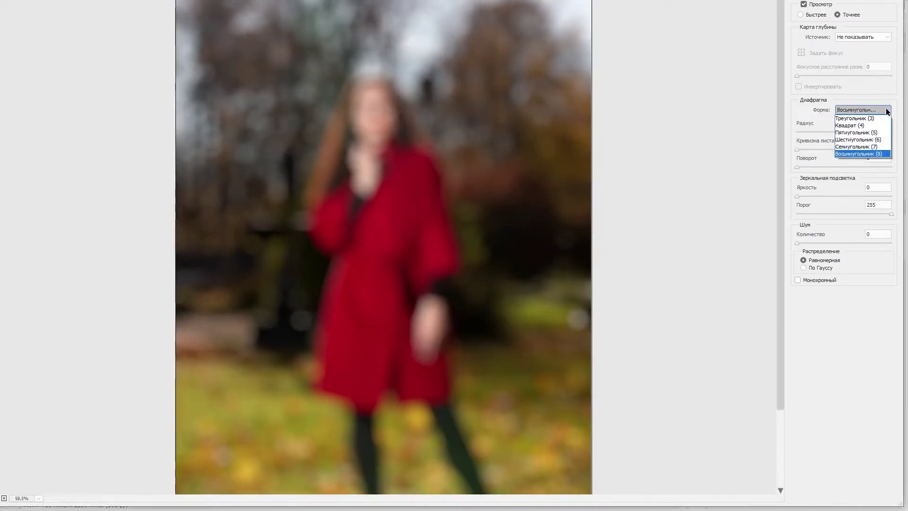
left_click(889, 111)
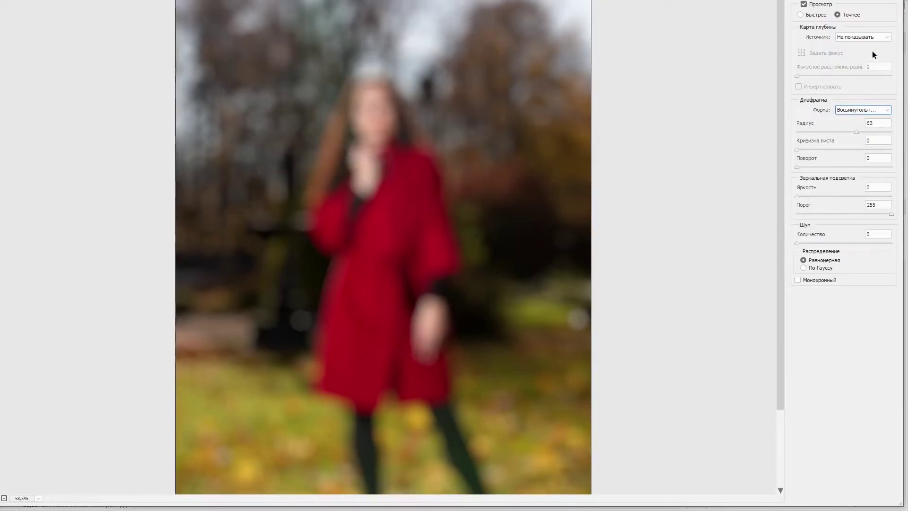
Browse the Depth Map Source options, then cancel the lens blur unapplied
left_click(874, 37)
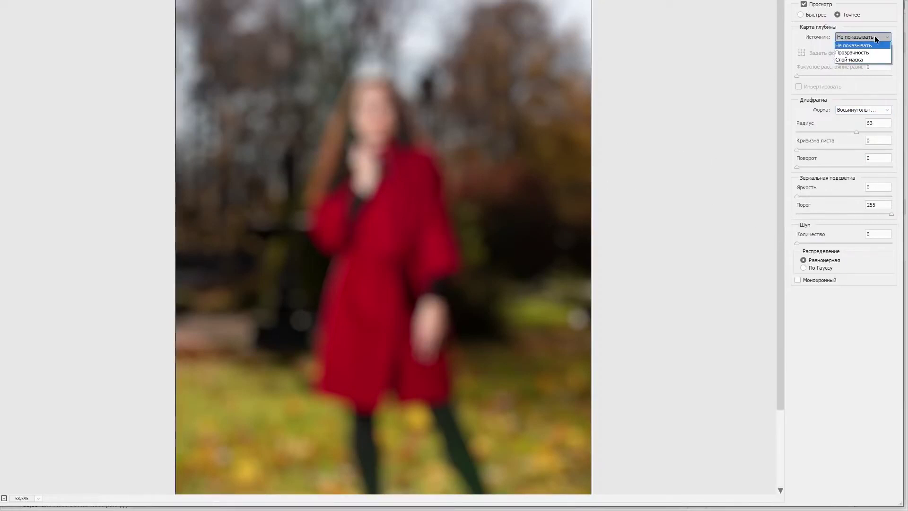
left_click(875, 37)
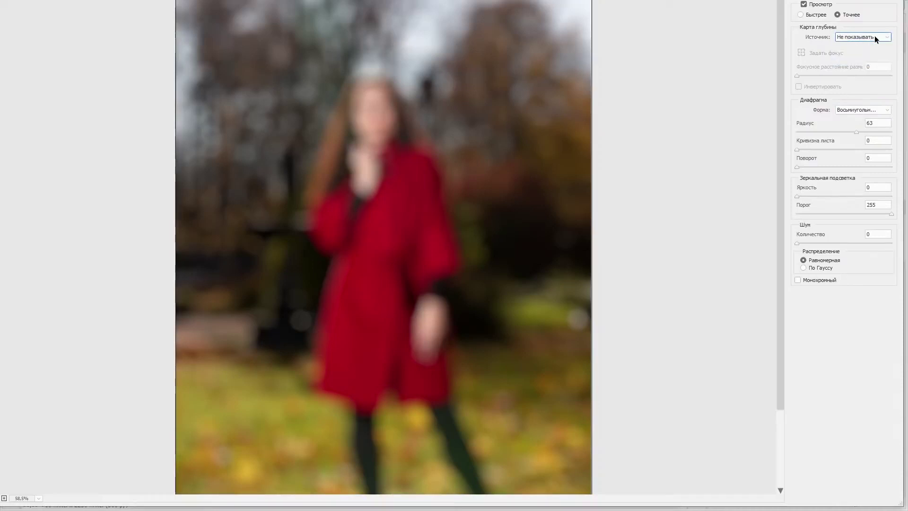
left_click(875, 37)
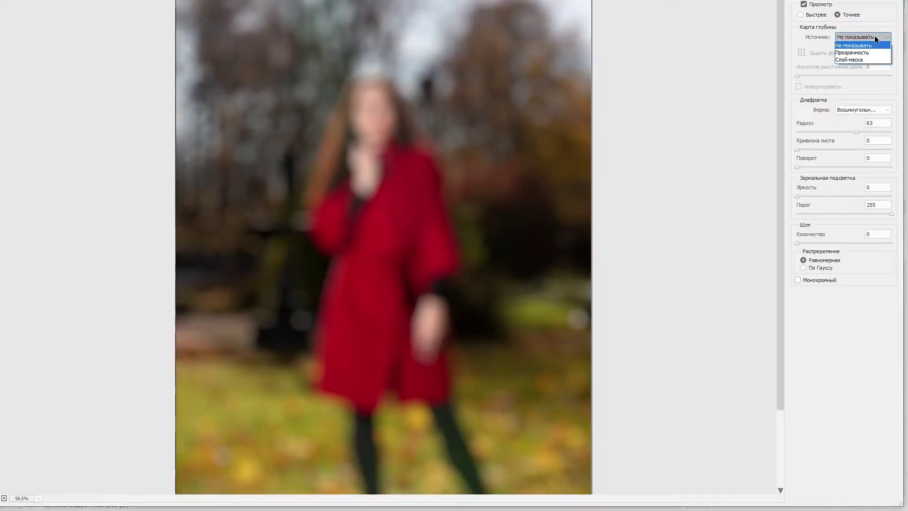
left_click(875, 37)
left_click(875, 36)
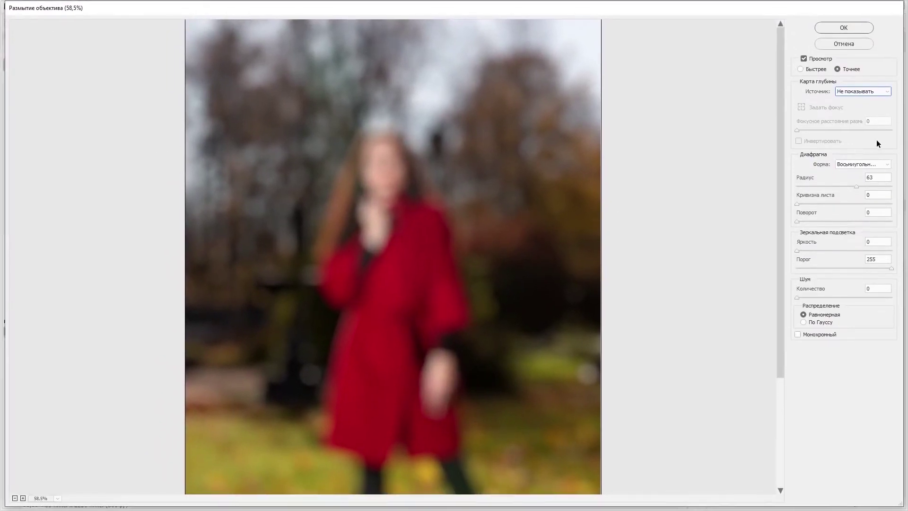
left_click(844, 43)
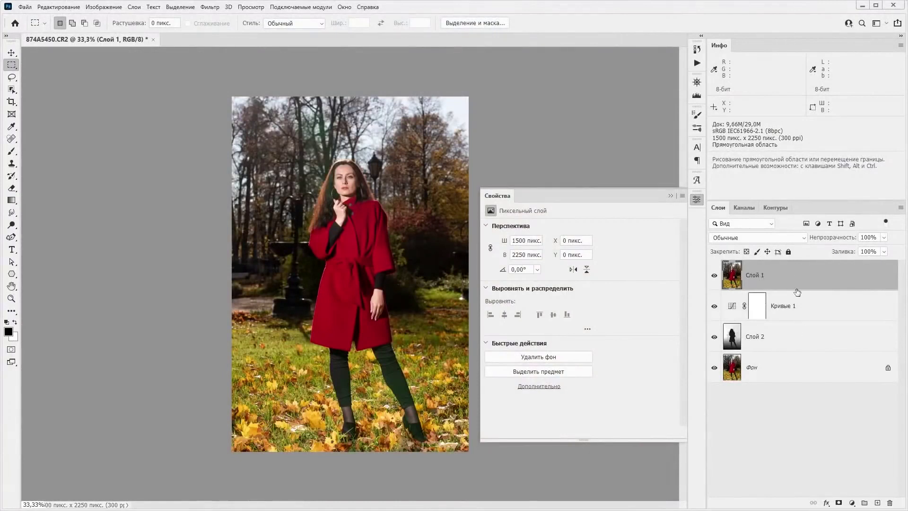
Activate Слой 2, hide the layers above it, and duplicate its Красный channel as Красный копия
left_click(734, 336)
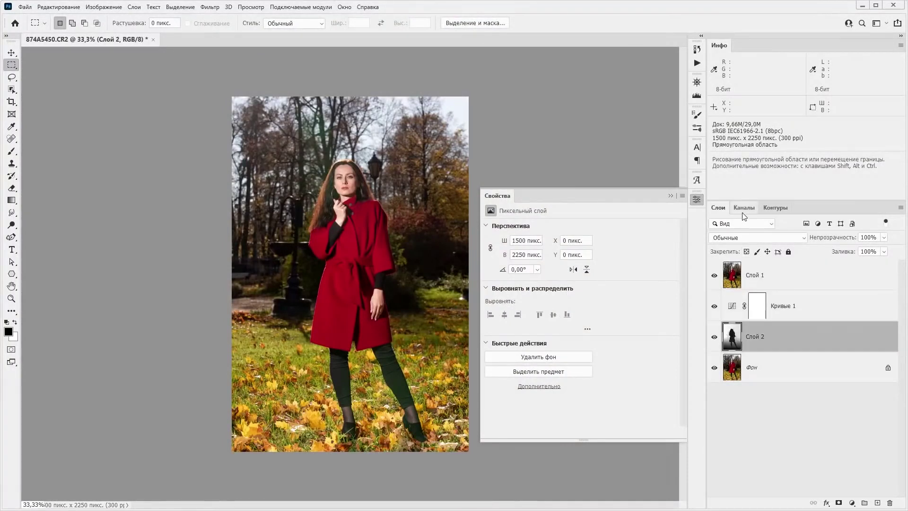
left_click_drag(714, 276, 714, 306)
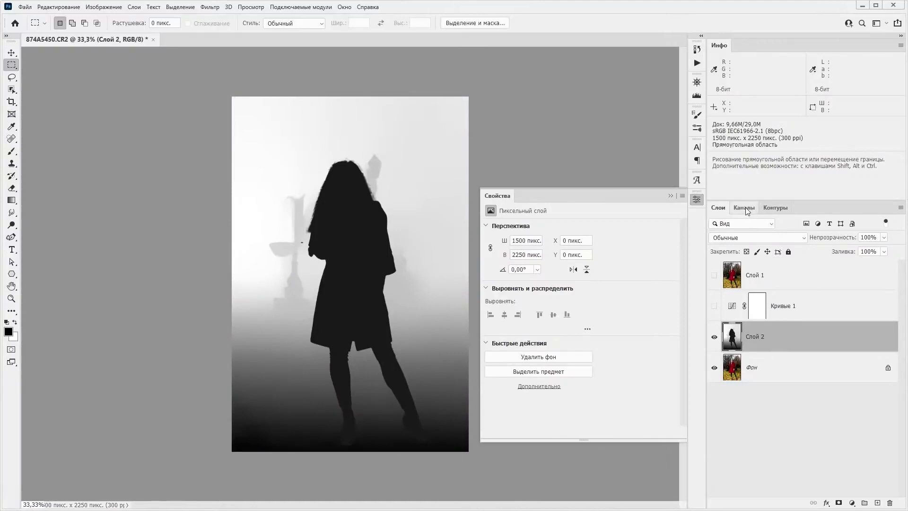
left_click(746, 209)
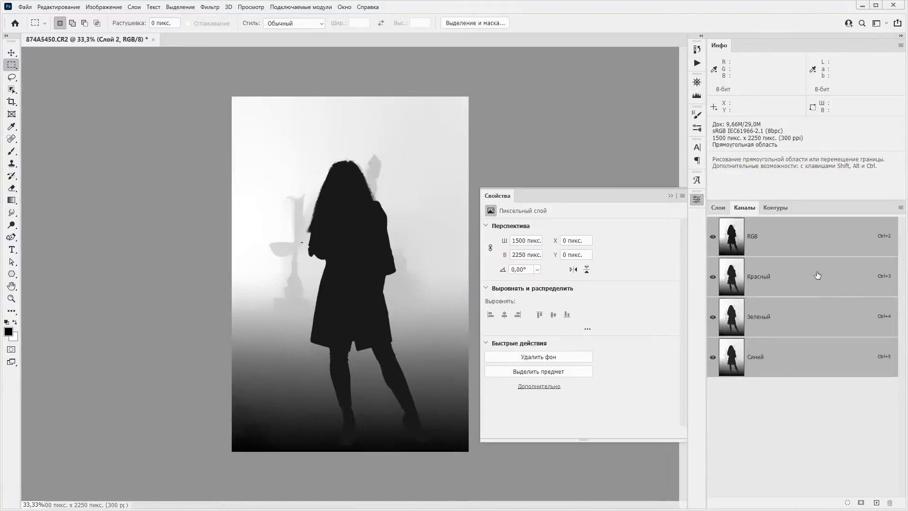
mouse_move(827, 281)
left_mouse_down()
mouse_move(890, 499)
mouse_move(876, 503)
left_mouse_up()
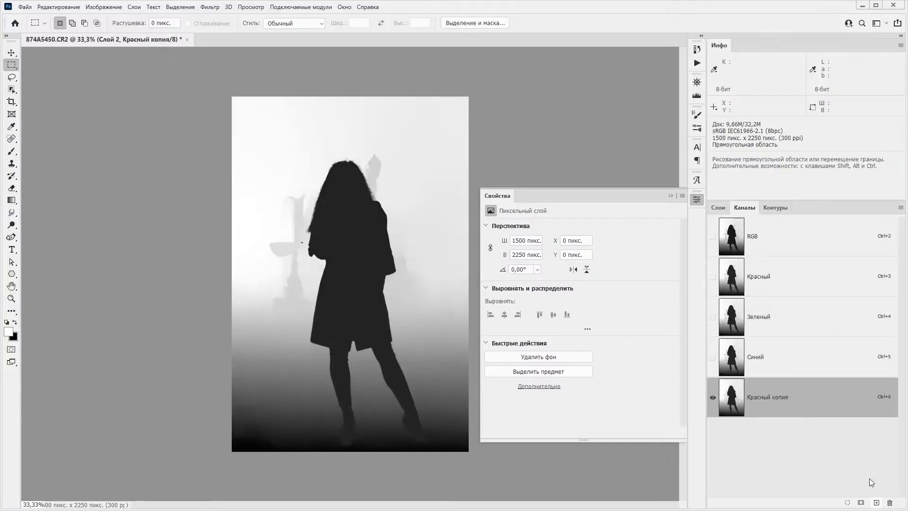
Return to the RGB composite and the Layers list with Слой 1 shown and selected
left_click(766, 236)
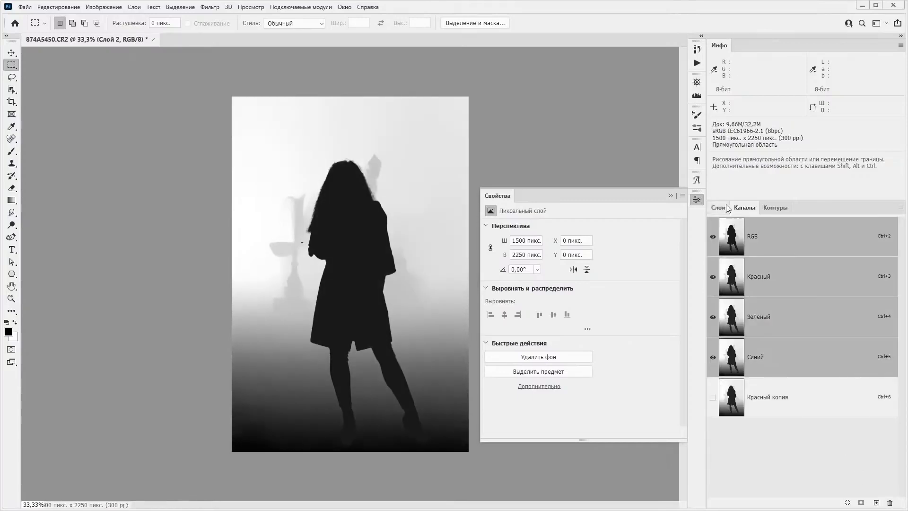
left_click(719, 208)
left_click(736, 276)
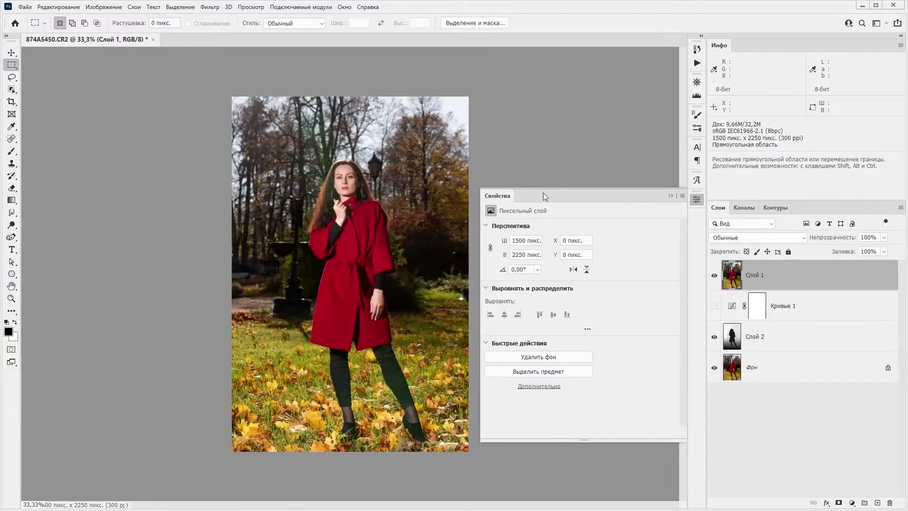
Open the Lens Blur (Размытие объектива) filter from the Filter menu
left_click(210, 7)
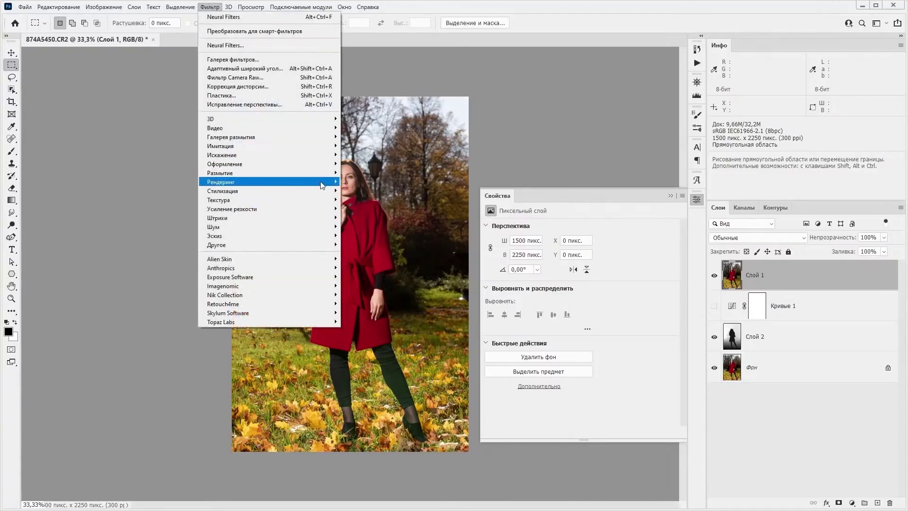
mouse_move(220, 172)
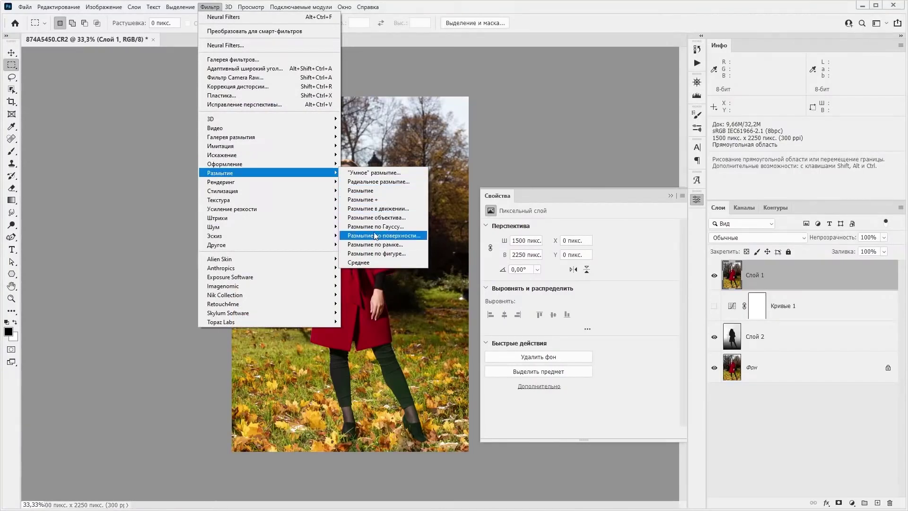
left_click(374, 235)
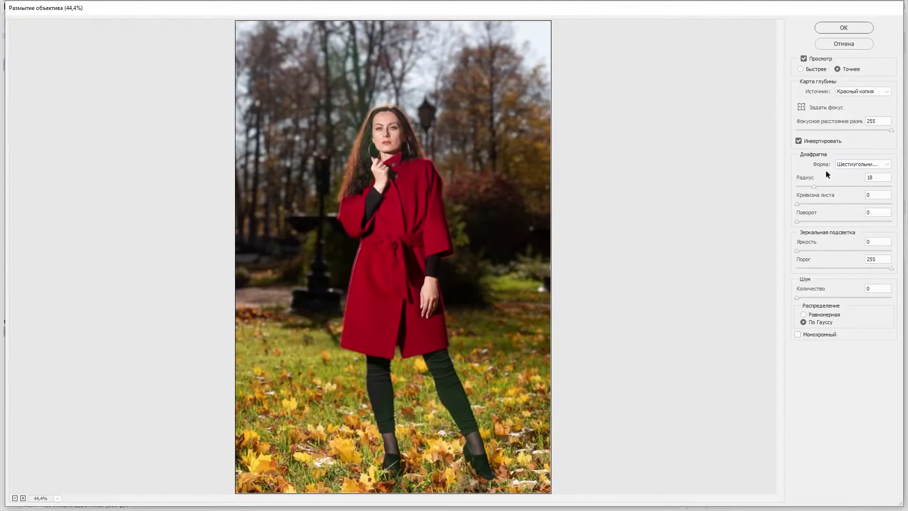
Push the Lens Blur radius up, bring it back down to 41, and apply the blur
left_click_drag(813, 186, 878, 185)
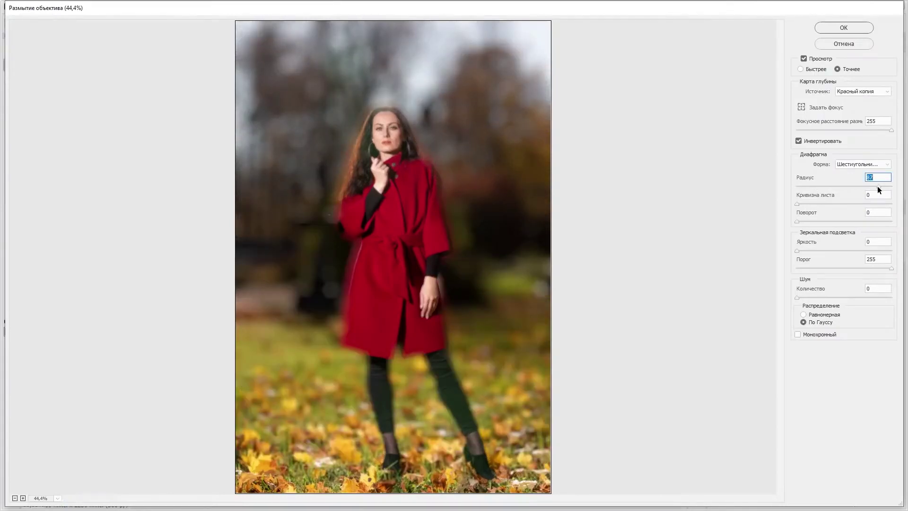
left_click_drag(878, 186, 849, 187)
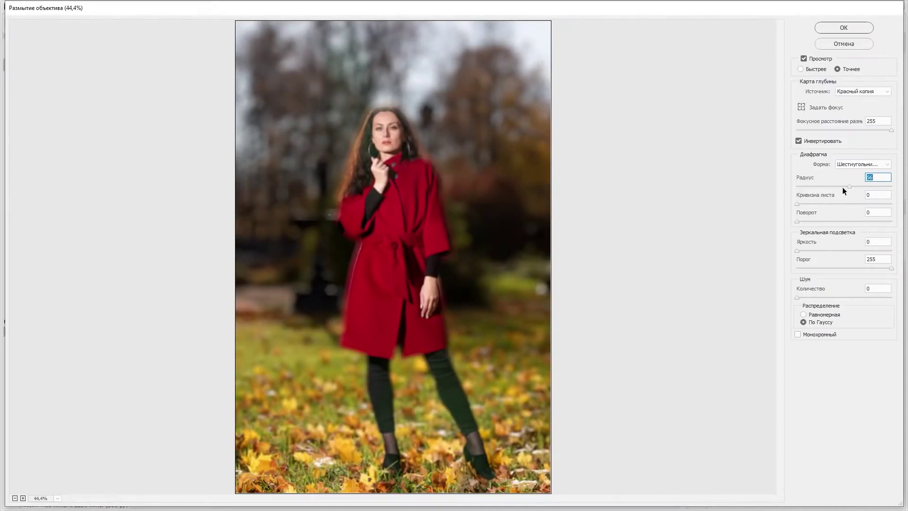
left_click_drag(848, 186, 842, 185)
left_click_drag(846, 185, 822, 186)
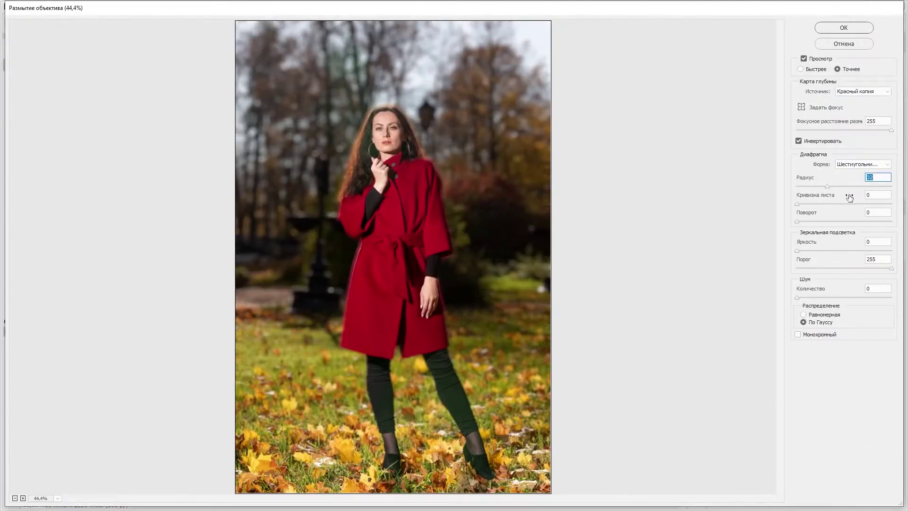
left_click(843, 29)
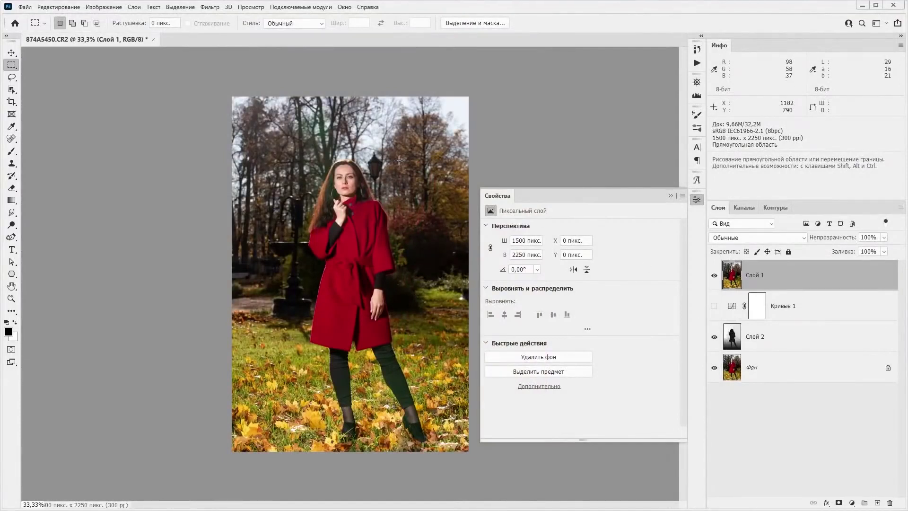
left_click(736, 340)
left_click(777, 288)
left_click(734, 342)
left_click(764, 283)
left_click(731, 338)
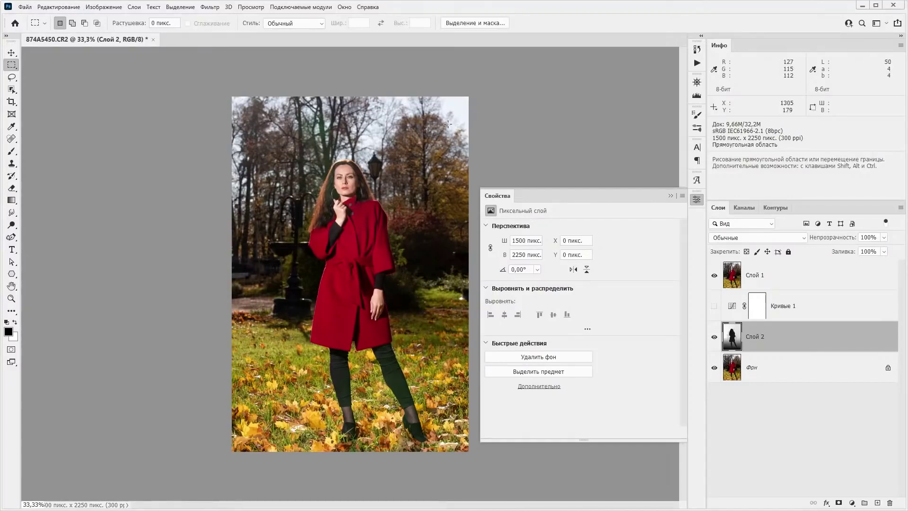
left_click(794, 274)
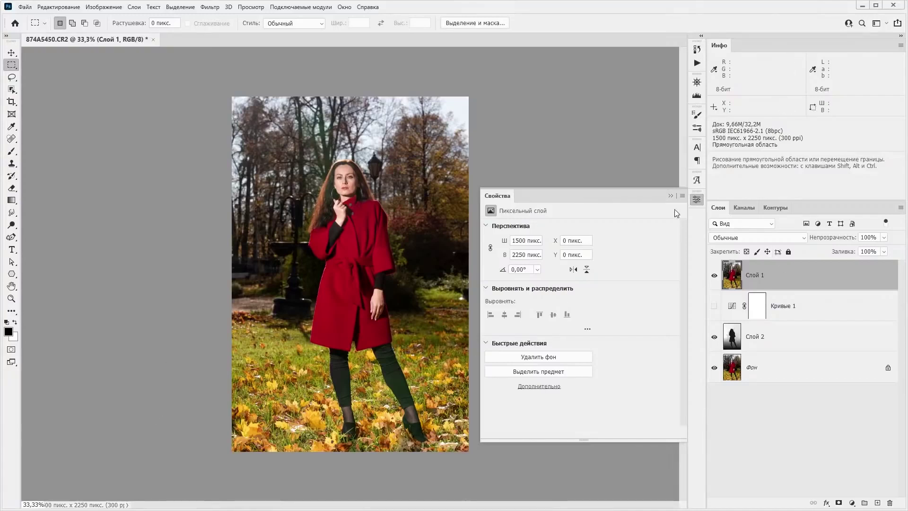
Close the Properties panel and switch to the Opera YouTube live chat window
left_click(670, 196)
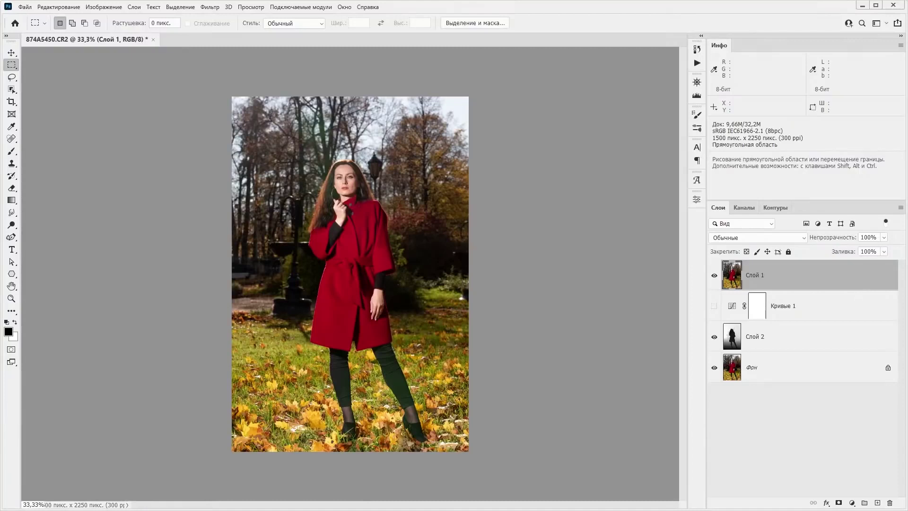
key("alt+Tab")
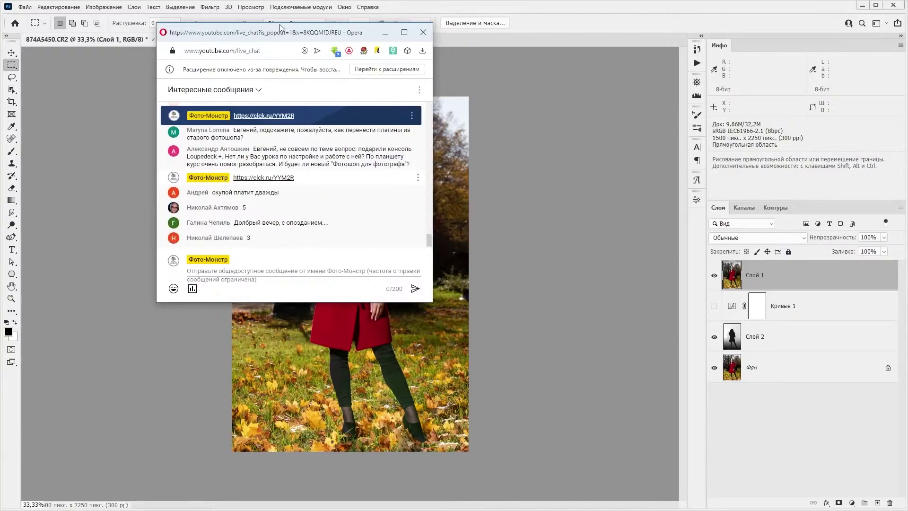
mouse_move(282, 27)
left_mouse_down()
mouse_move(0, 0)
mouse_move(195, 4)
left_mouse_up()
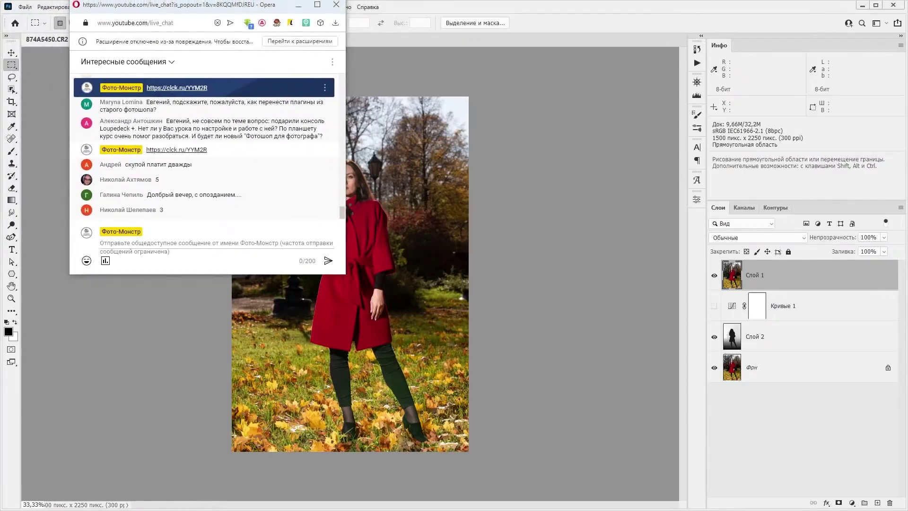
left_click(148, 243)
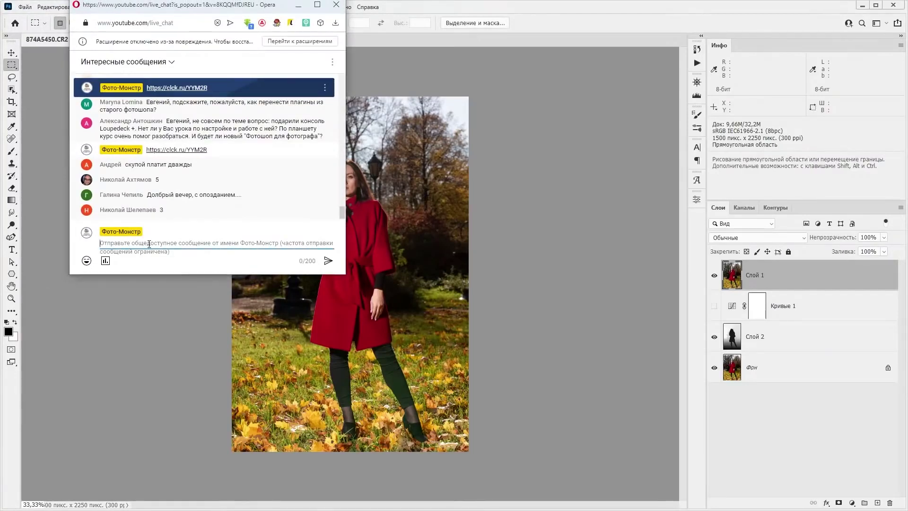
type("https://clck.ru/YYM6X")
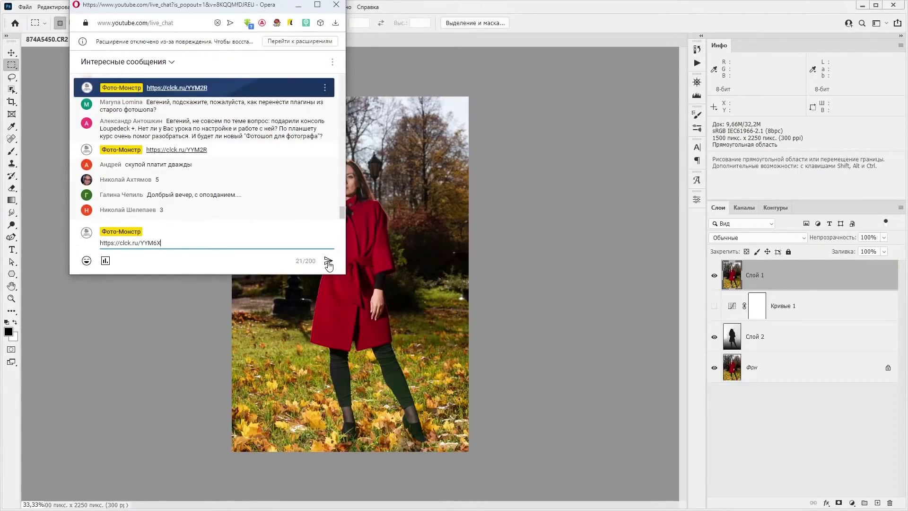
left_click(327, 263)
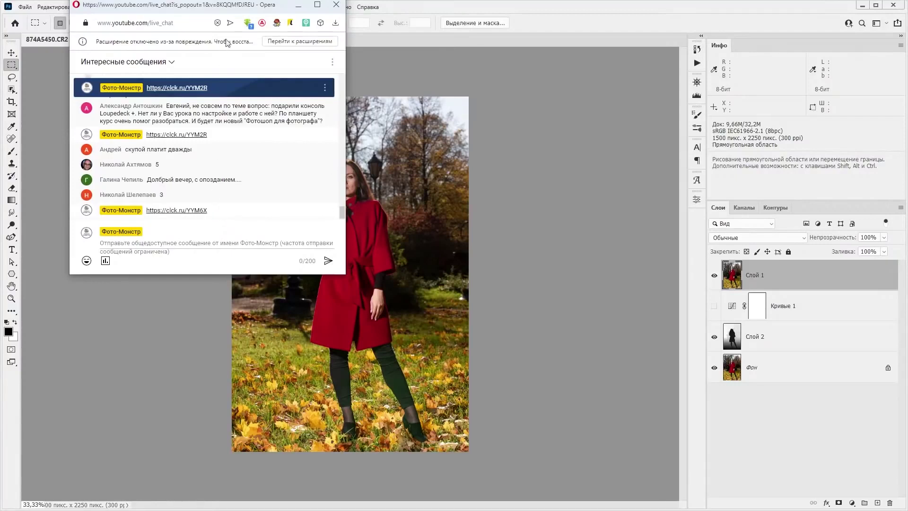
left_click_drag(209, 2, 0, 5)
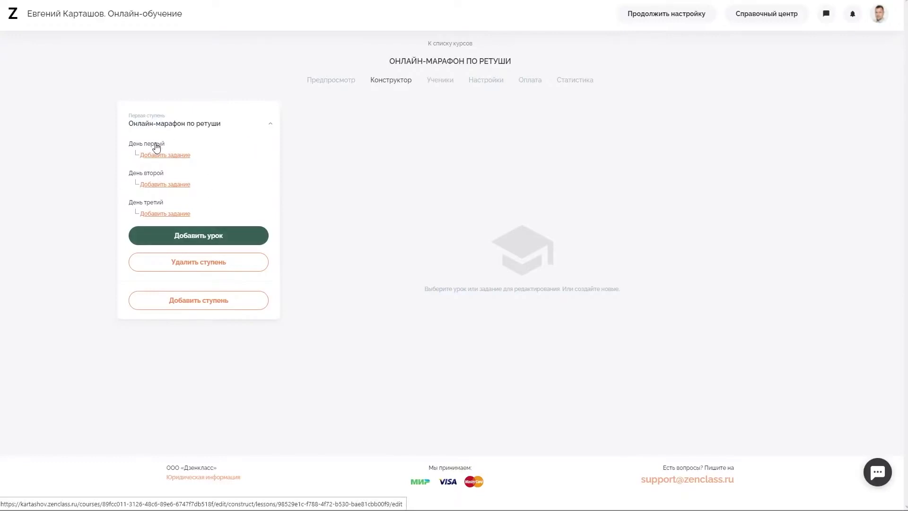
Browse the День первый, День второй and День третий lessons in the course constructor
left_click(155, 145)
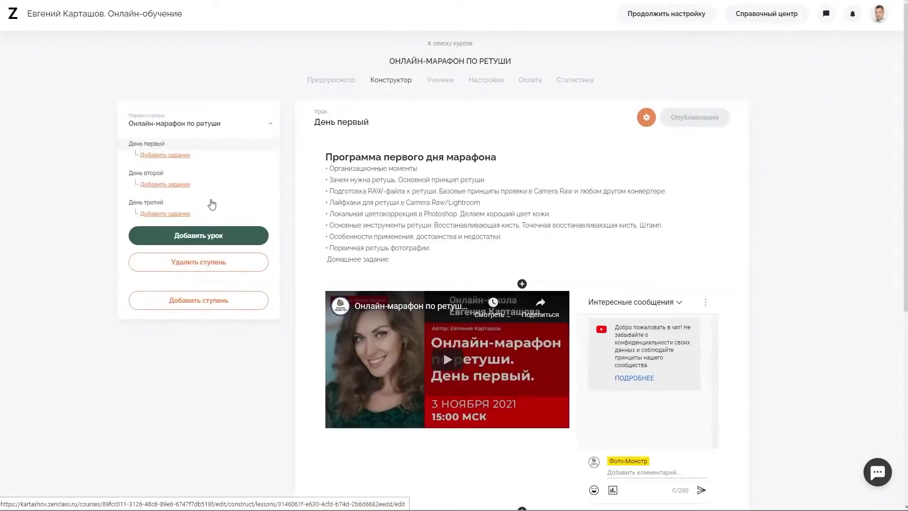
scroll(168, 173, "down", 1)
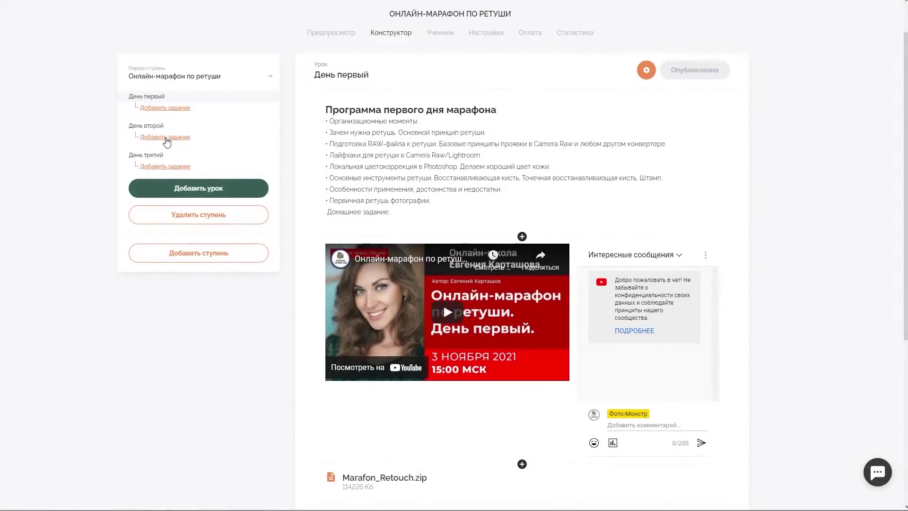
left_click(167, 137)
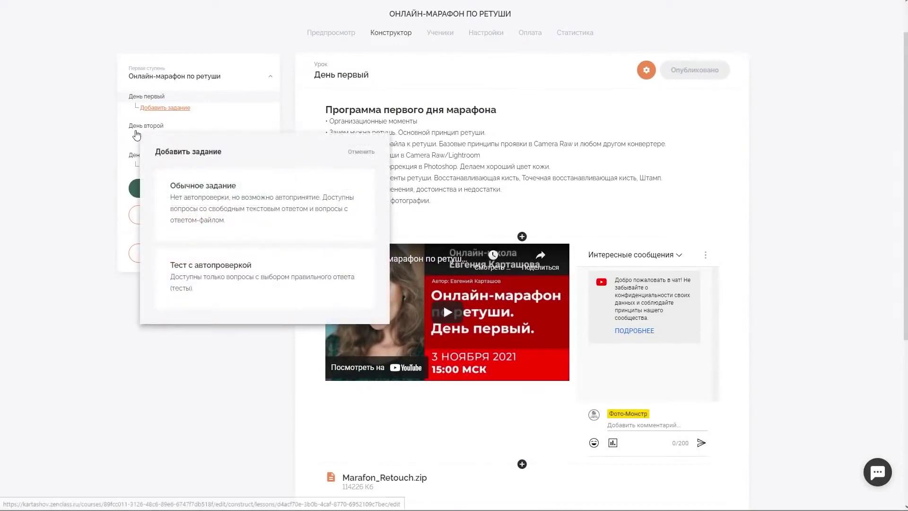
left_click(136, 129)
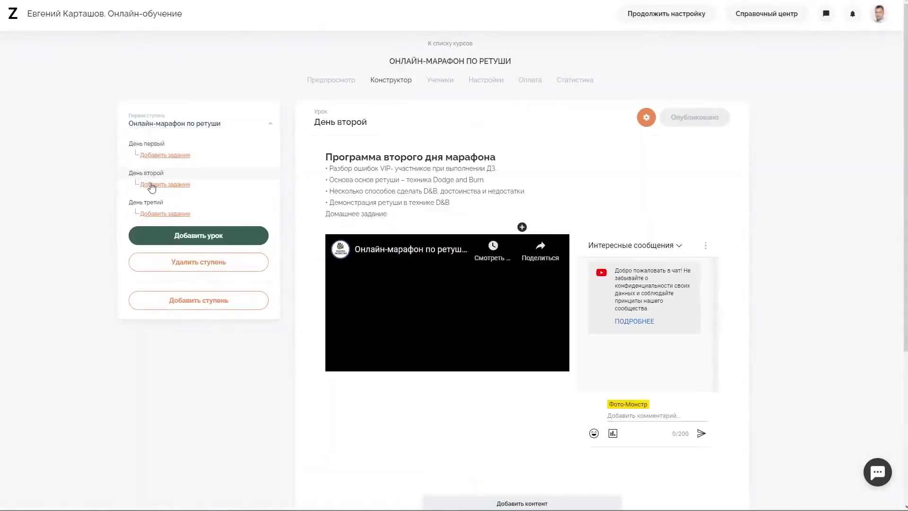
left_click(157, 207)
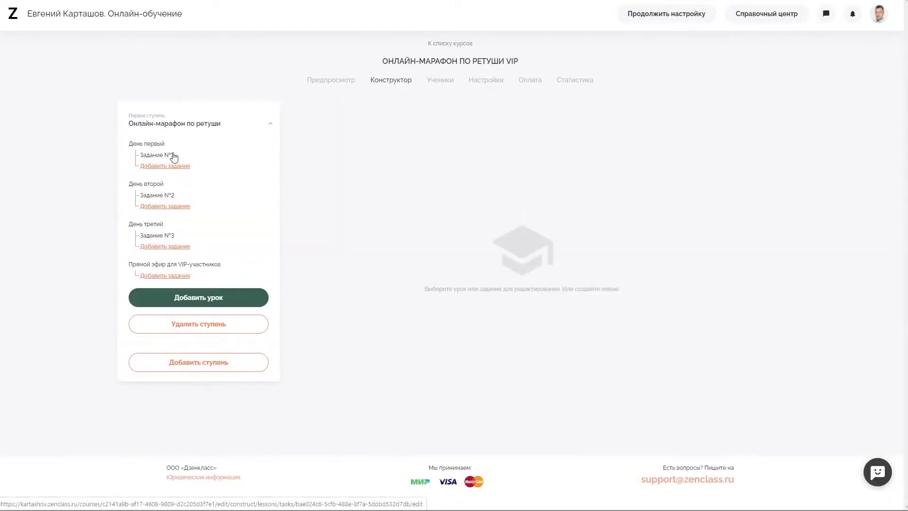
Open Задание №1 and scroll down through its content
left_click(150, 156)
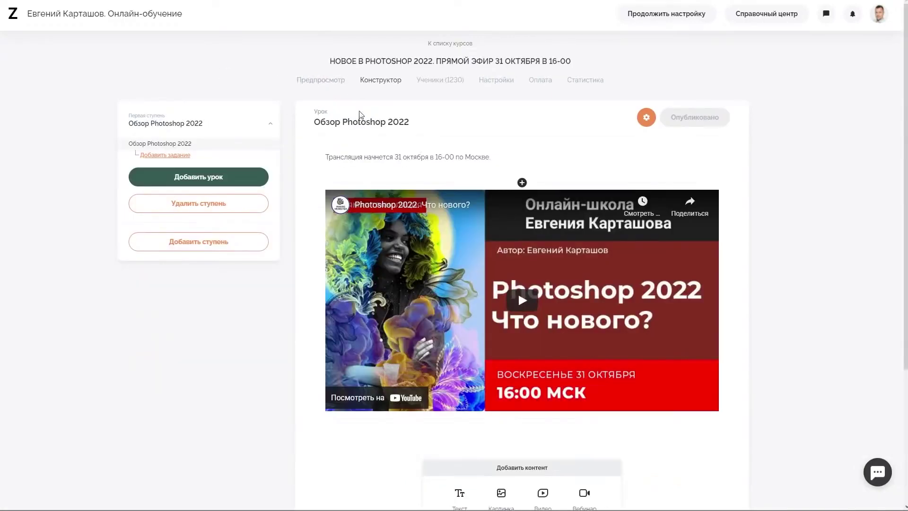
scroll(473, 265, "down", 1)
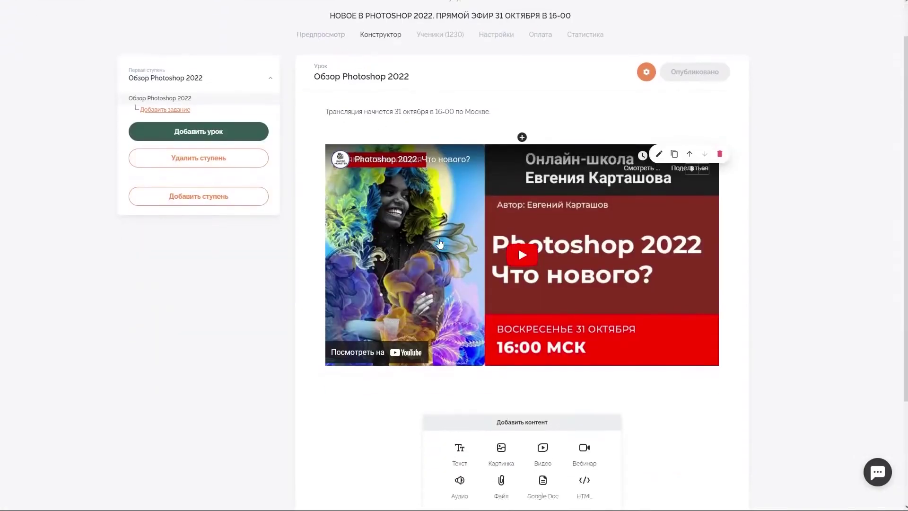
scroll(440, 242, "down", 1)
scroll(441, 242, "up", 1)
scroll(442, 265, "down", 2)
scroll(446, 312, "down", 1)
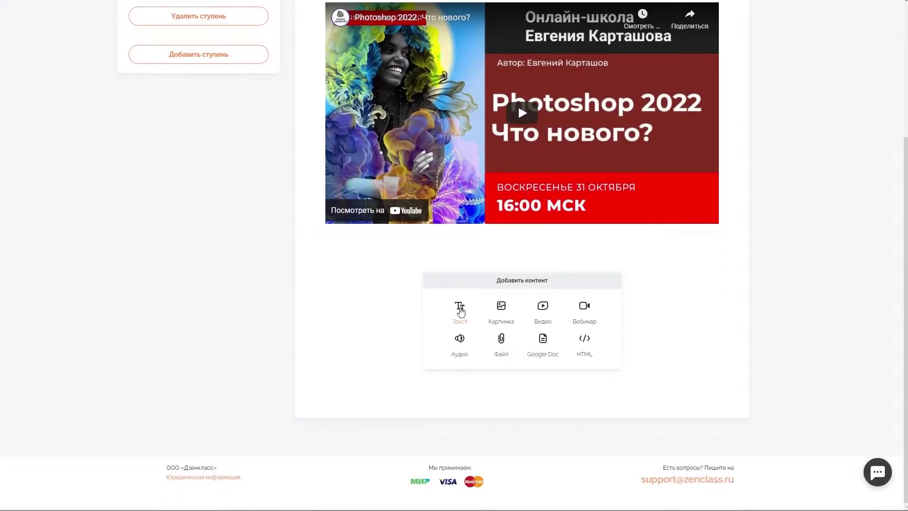
Add a text block with a bold 'Участие в марафоне по ретуши VIP' line linked to the ok.ru address
left_click(460, 310)
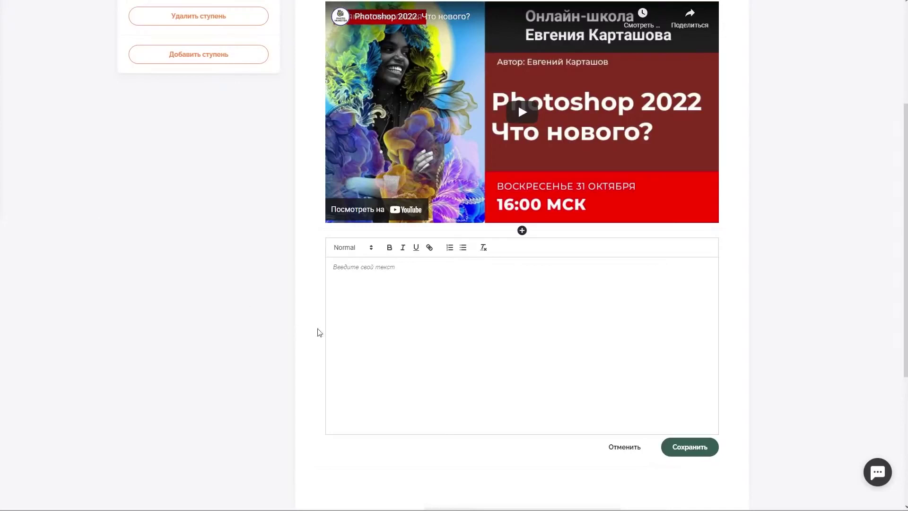
mouse_move(374, 266)
type("У")
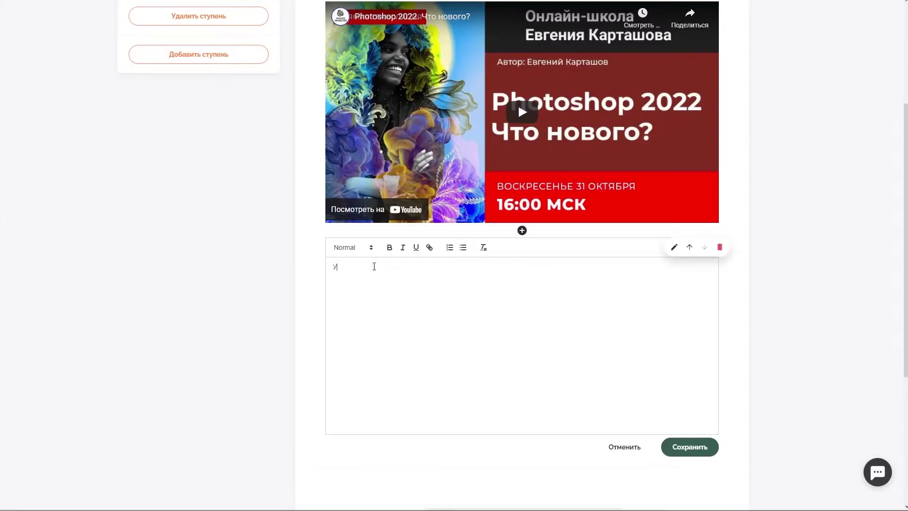
type("частие в мар")
type("афоне по ре")
type("туши")
type(" V")
type("IP")
left_click_drag(445, 269, 332, 267)
left_click(389, 248)
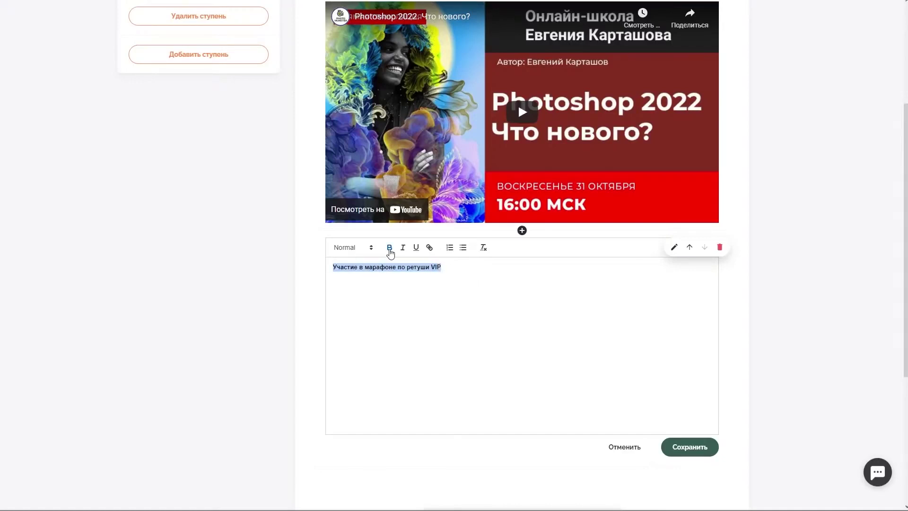
left_click(429, 248)
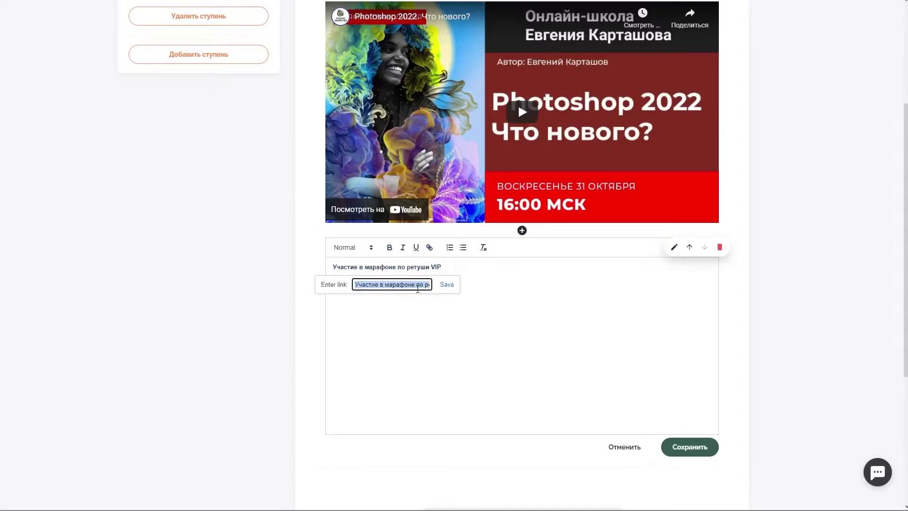
key("ctrl+v")
left_click(446, 285)
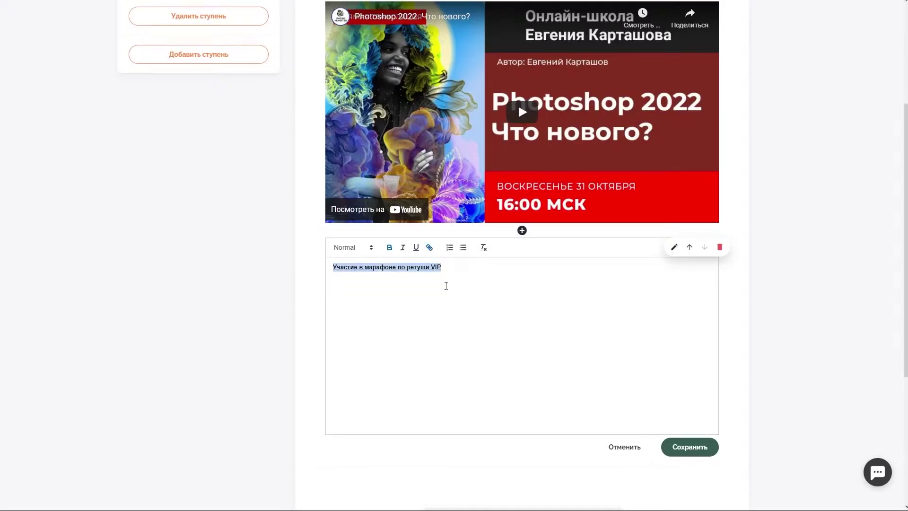
left_click(447, 270)
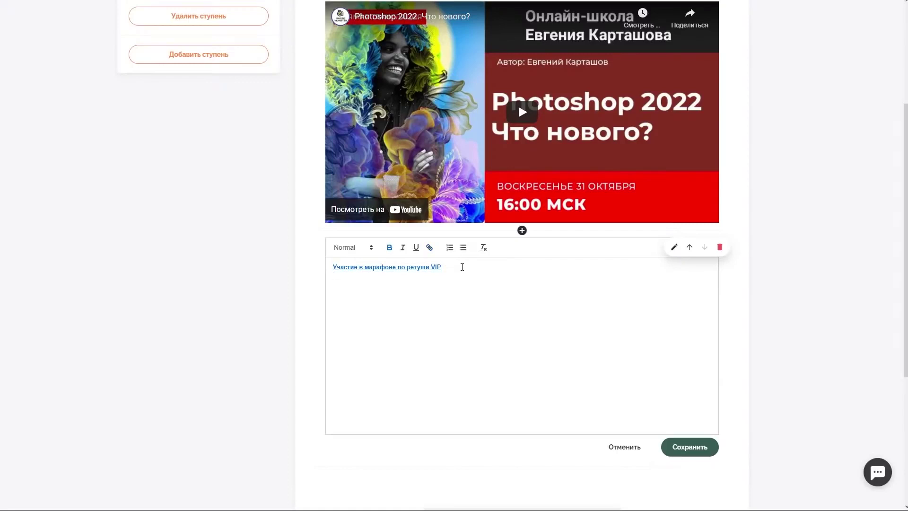
Add a bold 'Бесплатное участие' line linked to the clck.ru address and save the block
type("Б")
key("BackSpace")
type("Бесплатно")
type("е участие")
left_click_drag(400, 284, 325, 289)
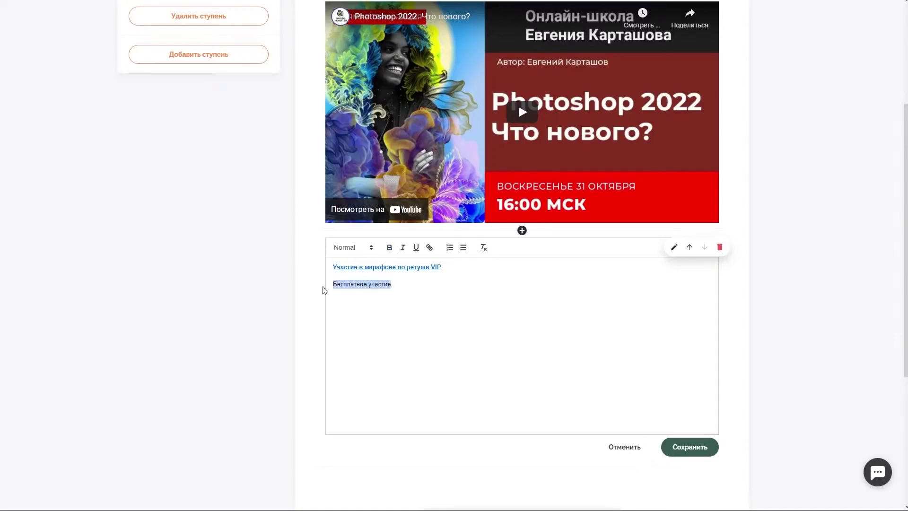
left_click(390, 248)
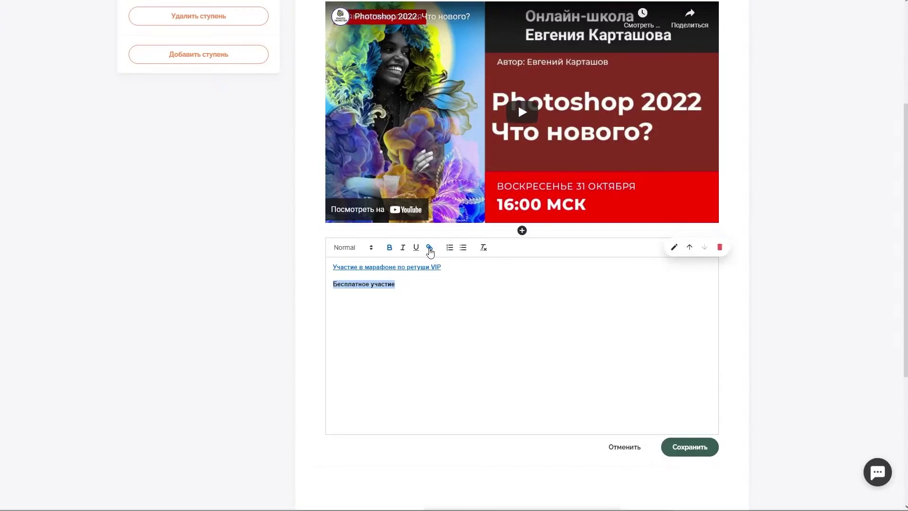
left_click(430, 248)
type("https://clck.ru/YYM6X")
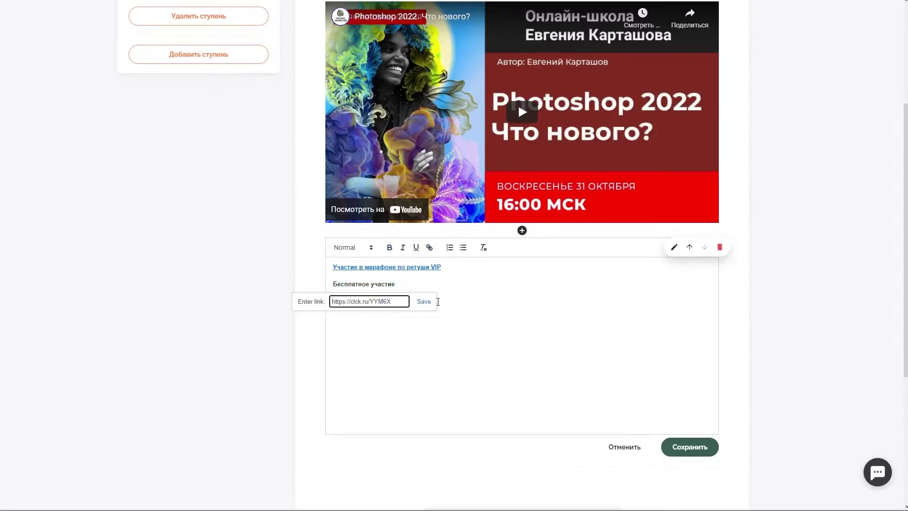
left_click(424, 302)
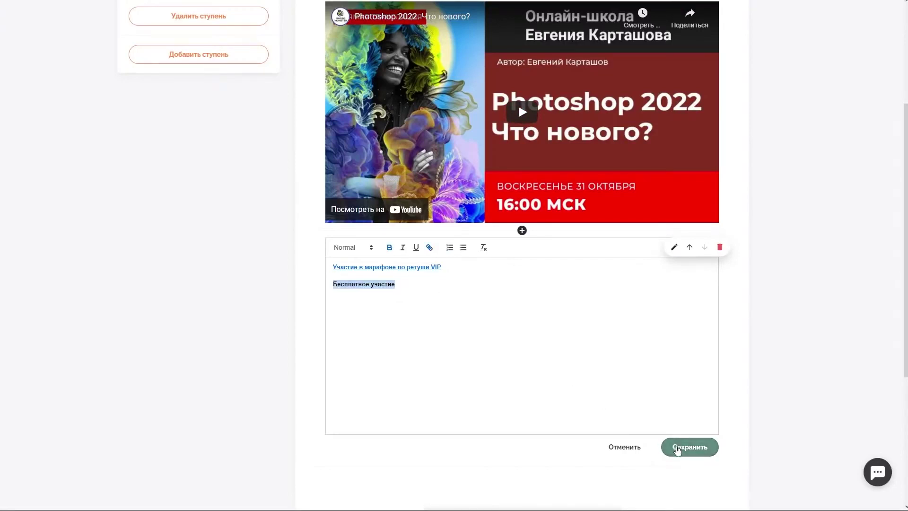
left_click(677, 448)
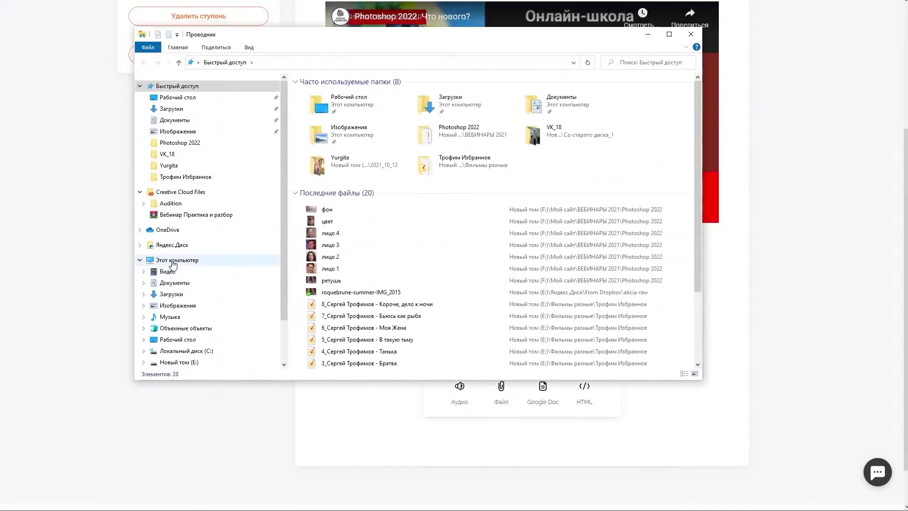
Browse C:\ProgramData\Adobe, then return to the C: drive
left_click(174, 261)
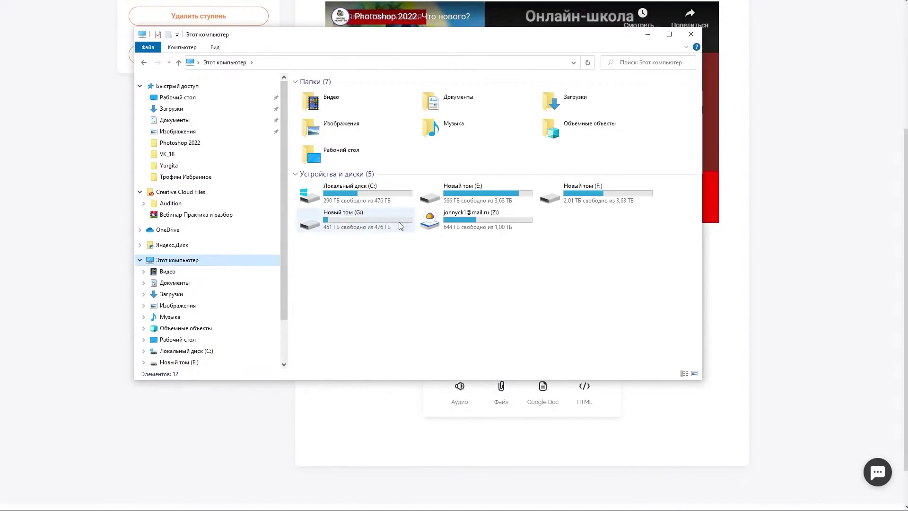
double_click(337, 195)
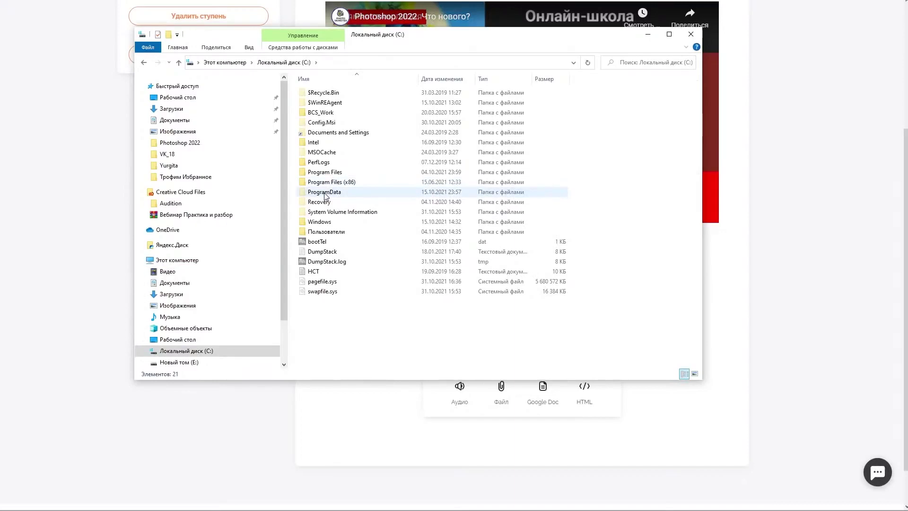
double_click(325, 193)
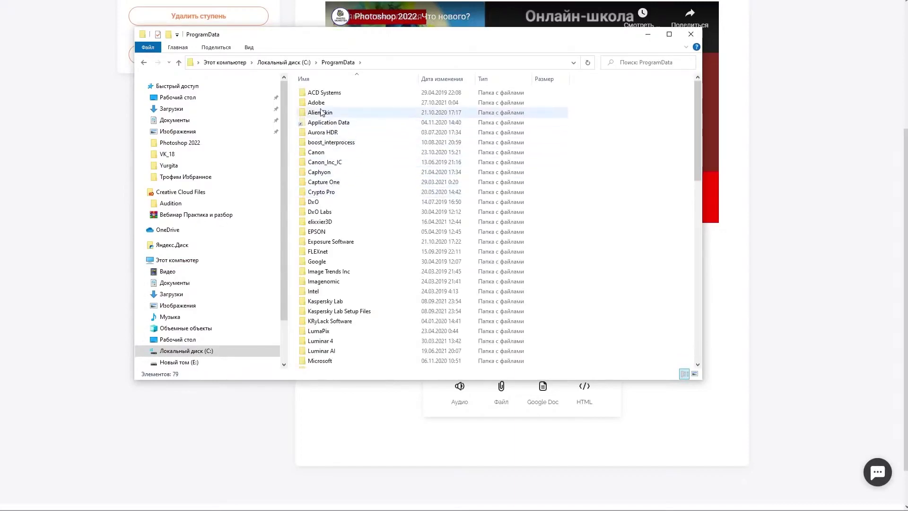
double_click(316, 103)
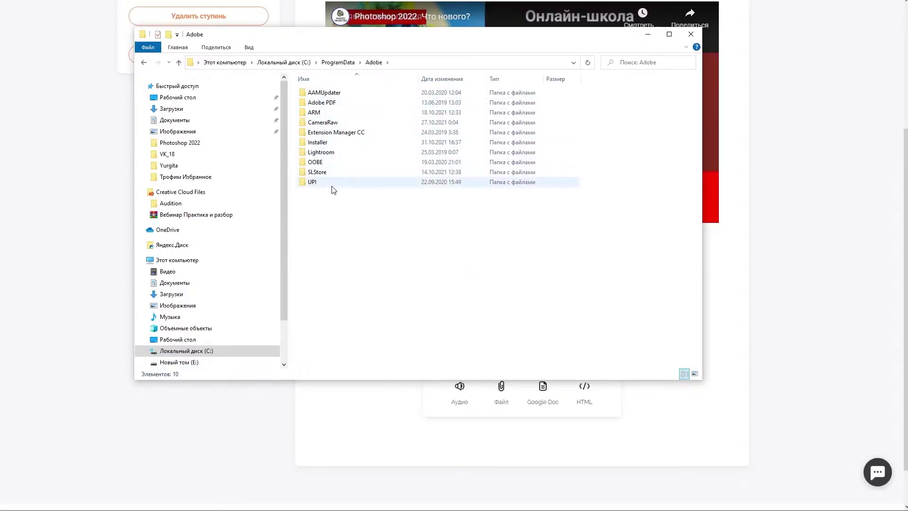
left_click(284, 62)
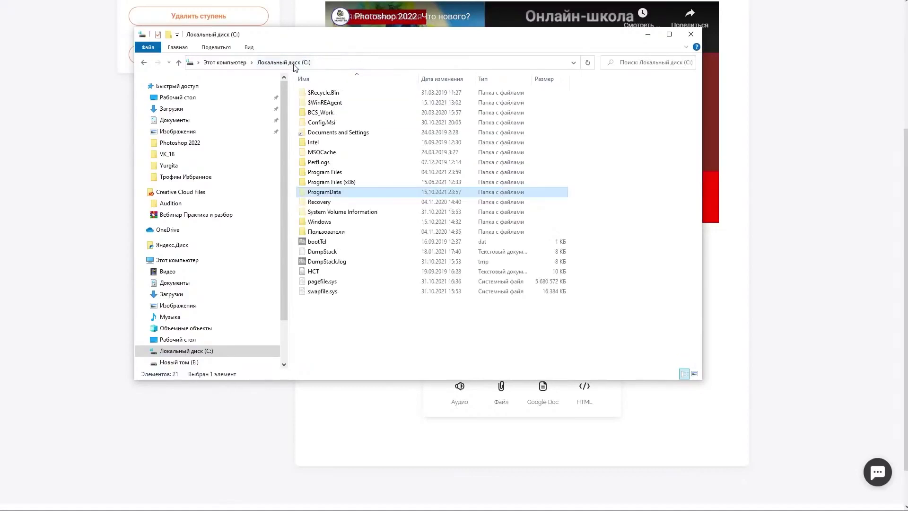
Open Program Files (x86)\Common Files\Adobe and inspect the Adobe Photoshop 2021 and 2022 folders
double_click(320, 183)
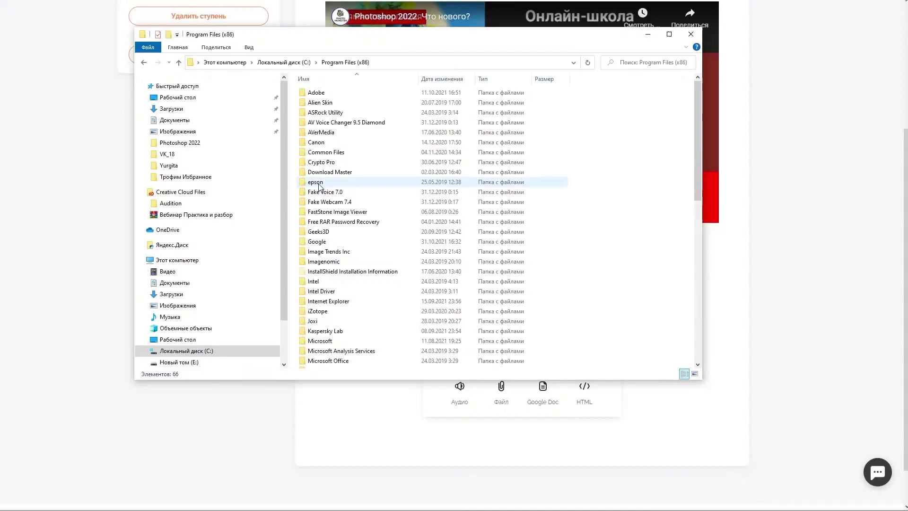
double_click(318, 153)
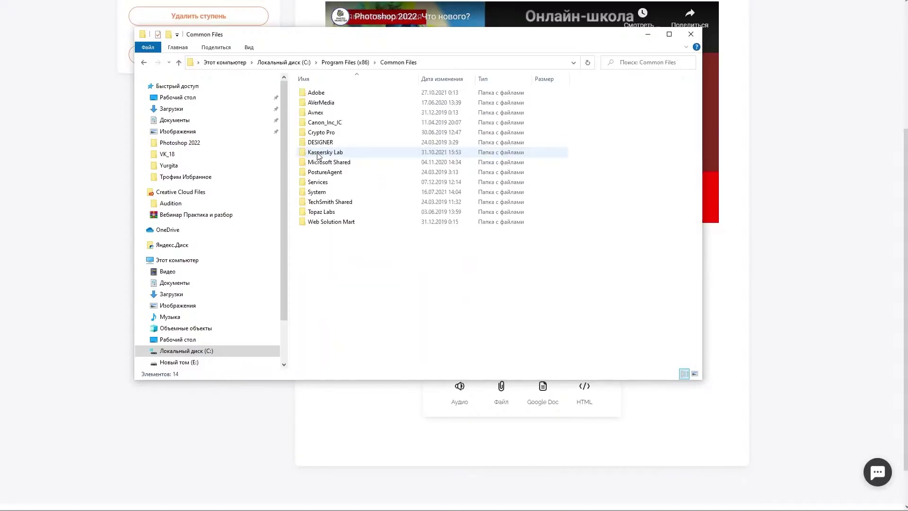
double_click(316, 94)
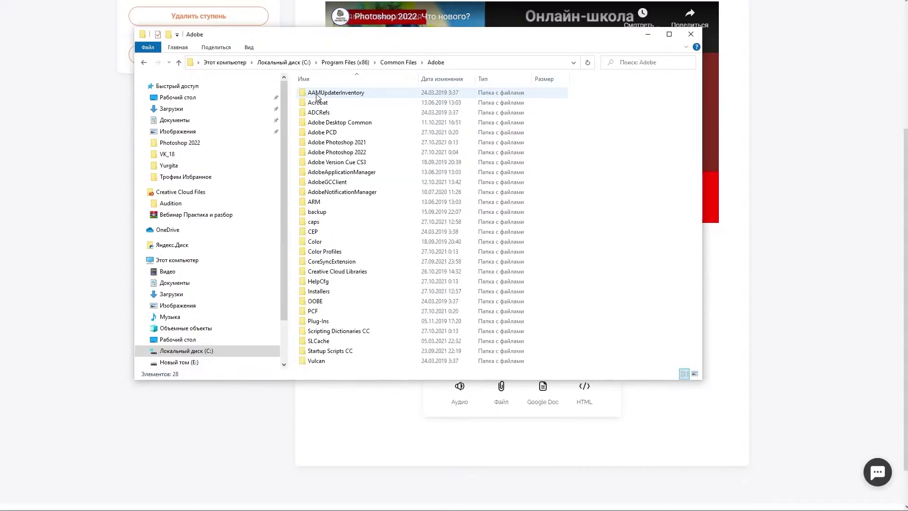
left_click(319, 144)
double_click(320, 144)
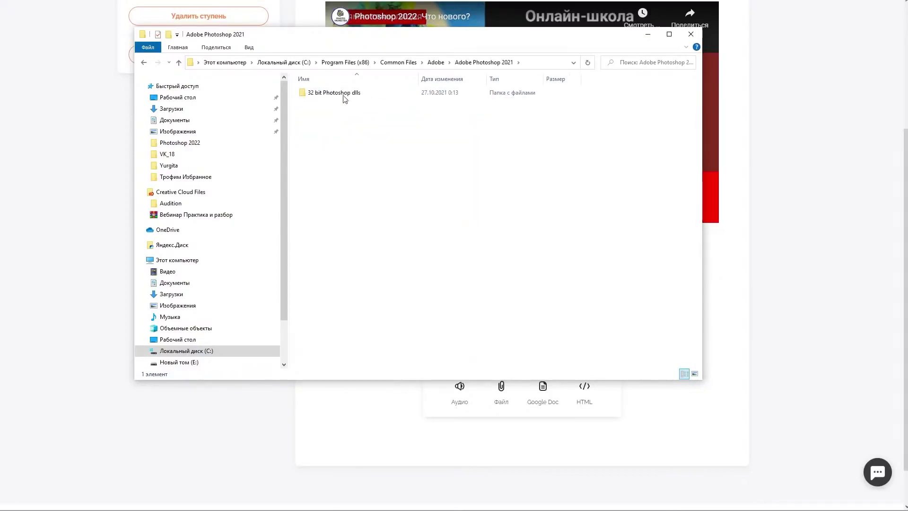
left_click(435, 63)
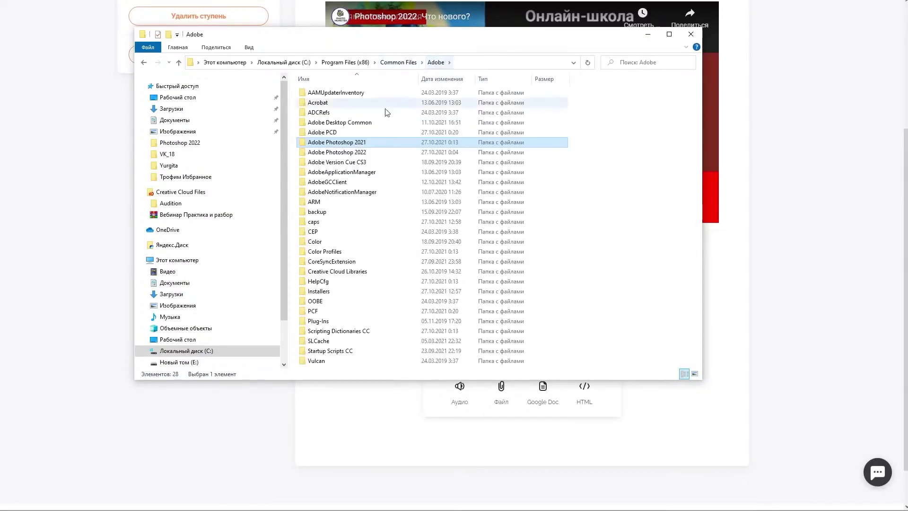
double_click(325, 152)
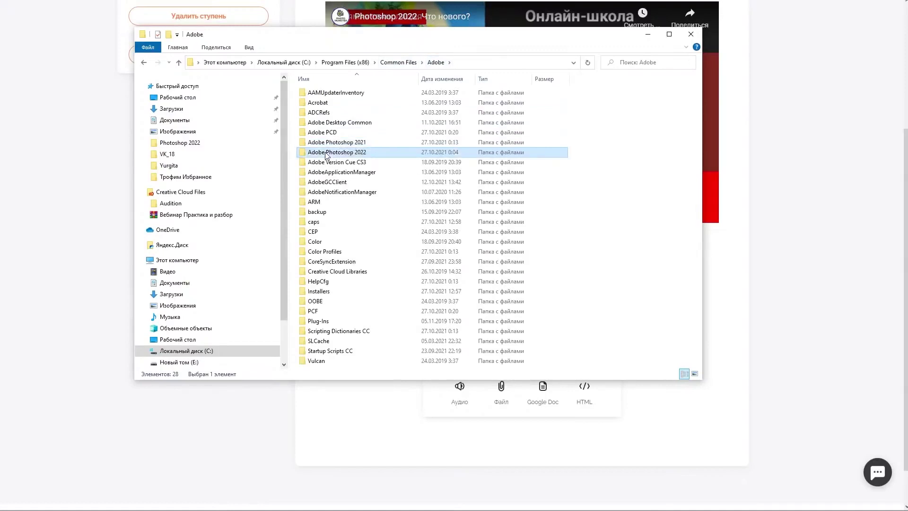
left_click(435, 63)
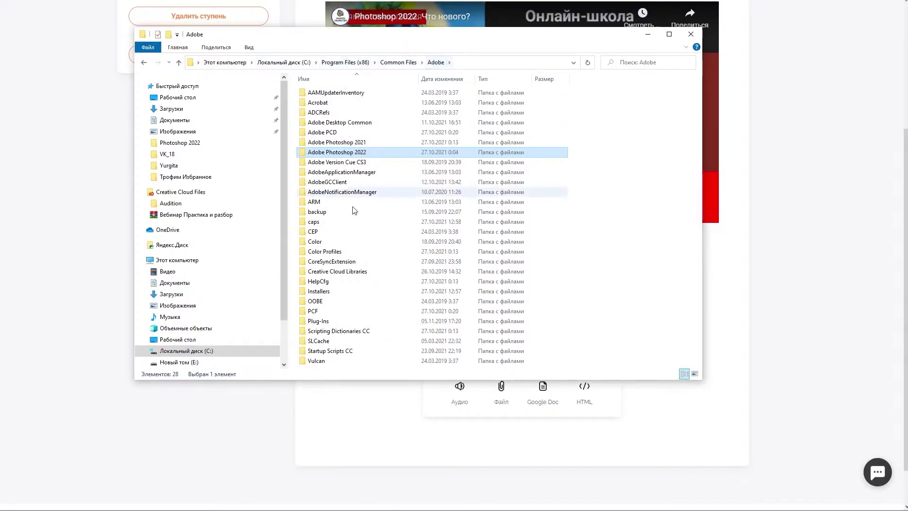
Browse Plug-Ins\CC\File Formats to find Camera Raw, then return to Common Files\Adobe
double_click(303, 321)
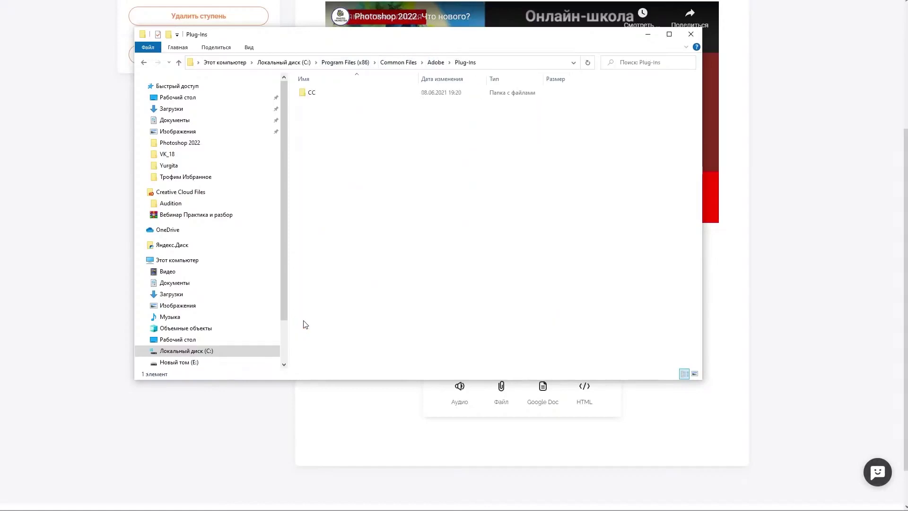
double_click(302, 93)
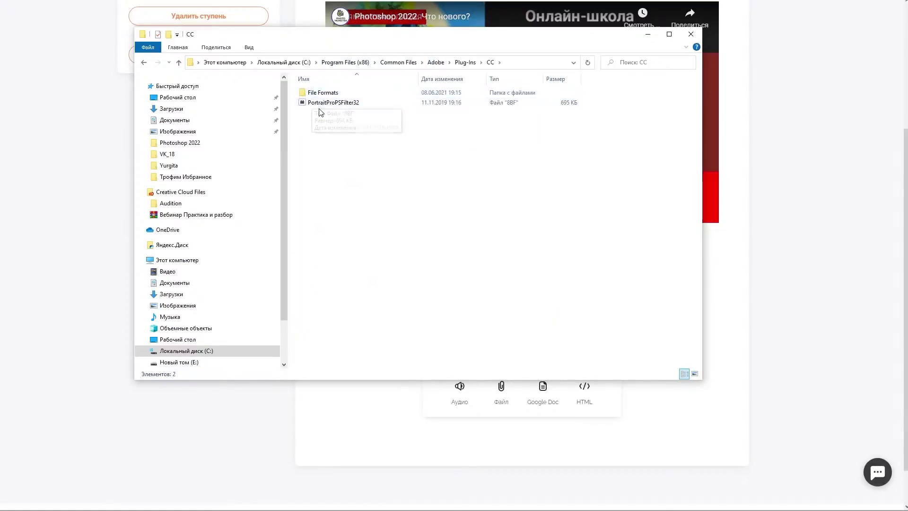
mouse_move(319, 92)
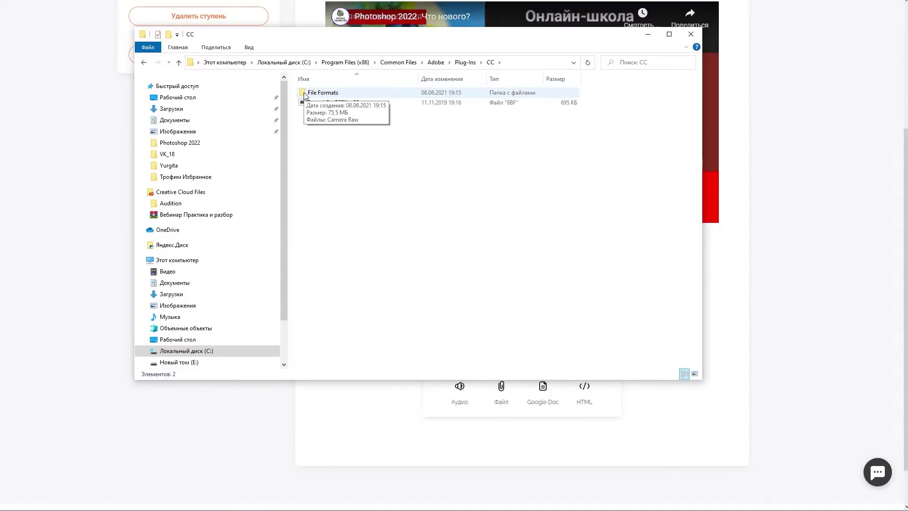
left_click(304, 95)
double_click(304, 95)
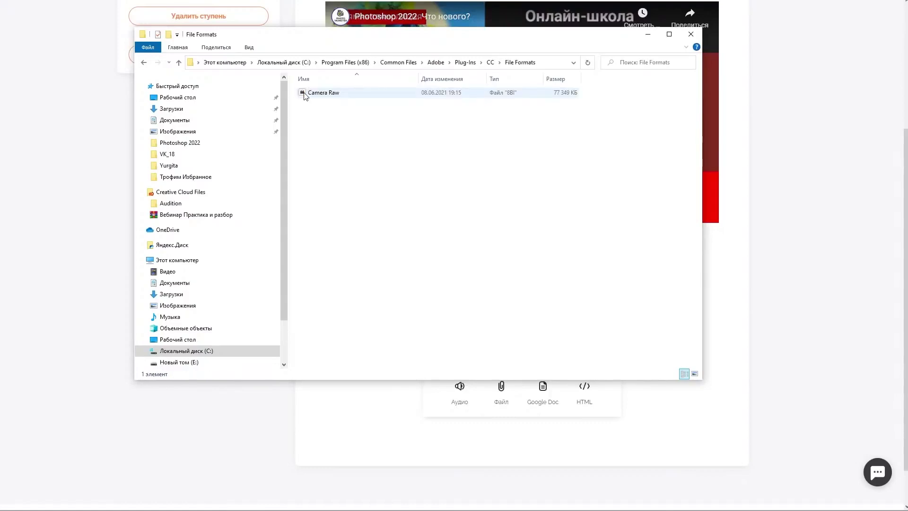
left_click(436, 63)
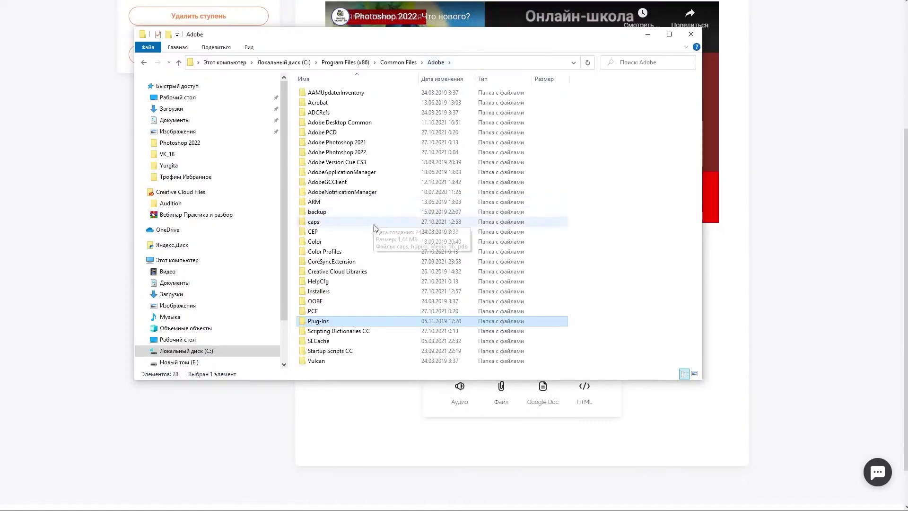
Go to C:\Program Files\Adobe\Adobe Photoshop 2022 and view its Plug-ins folder
left_click(294, 62)
left_click(317, 173)
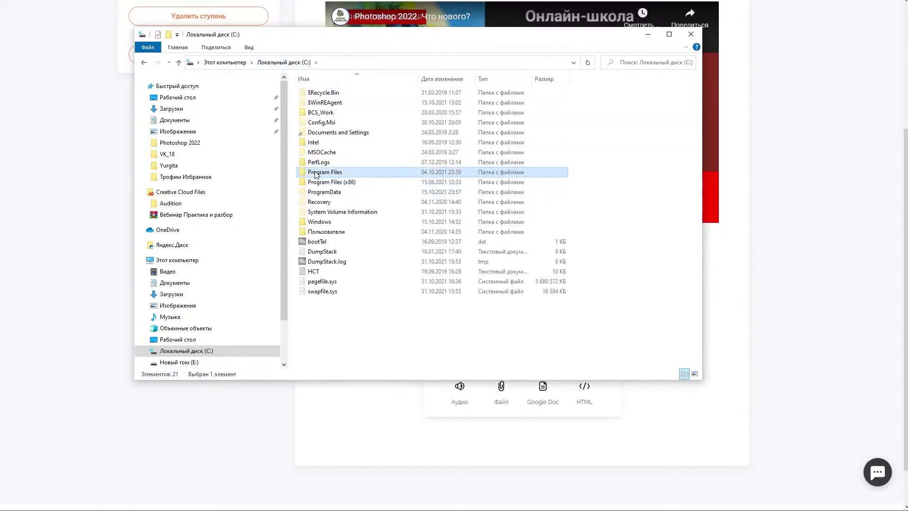
double_click(317, 173)
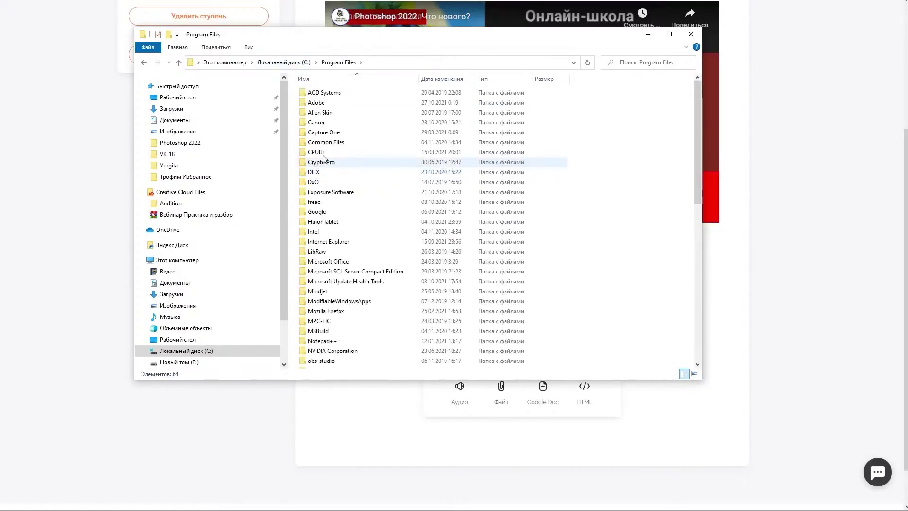
double_click(313, 104)
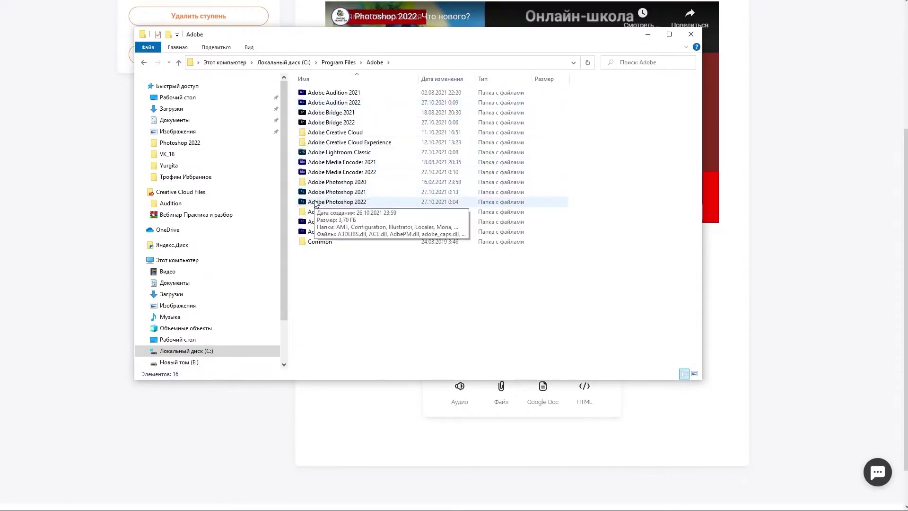
double_click(316, 202)
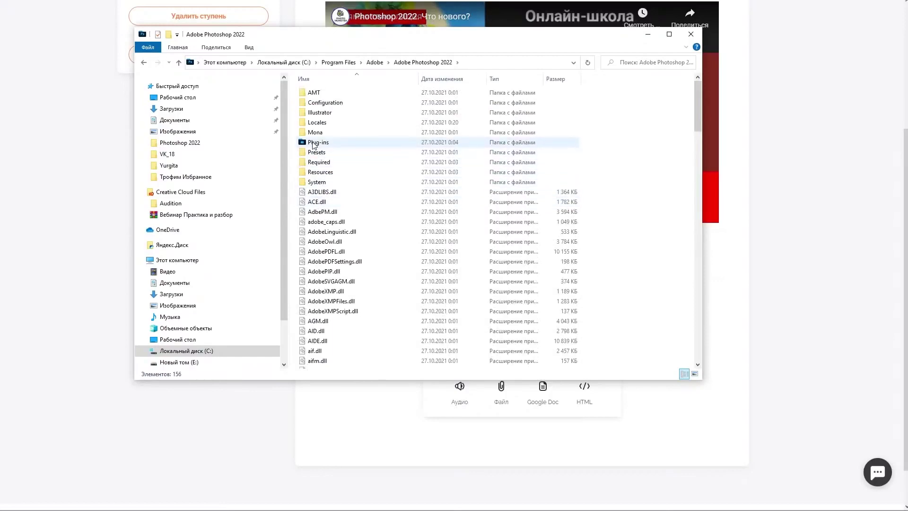
double_click(312, 143)
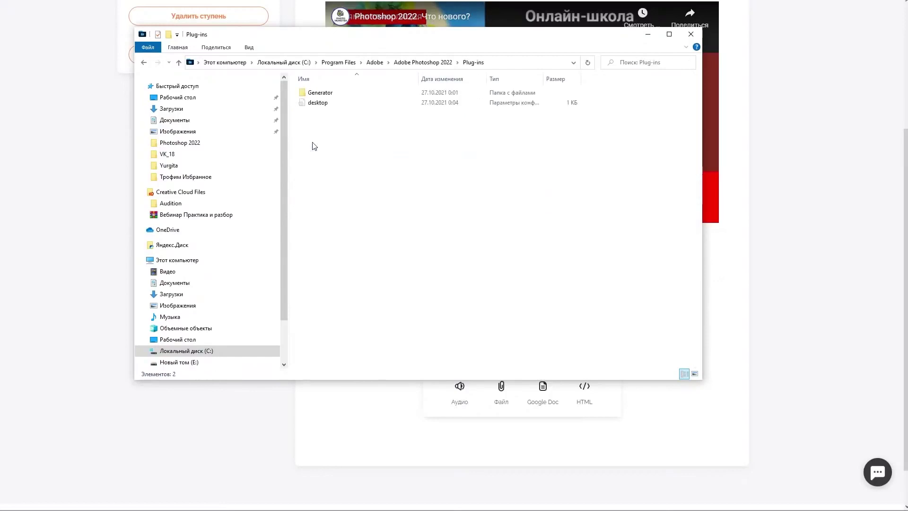
left_click(408, 66)
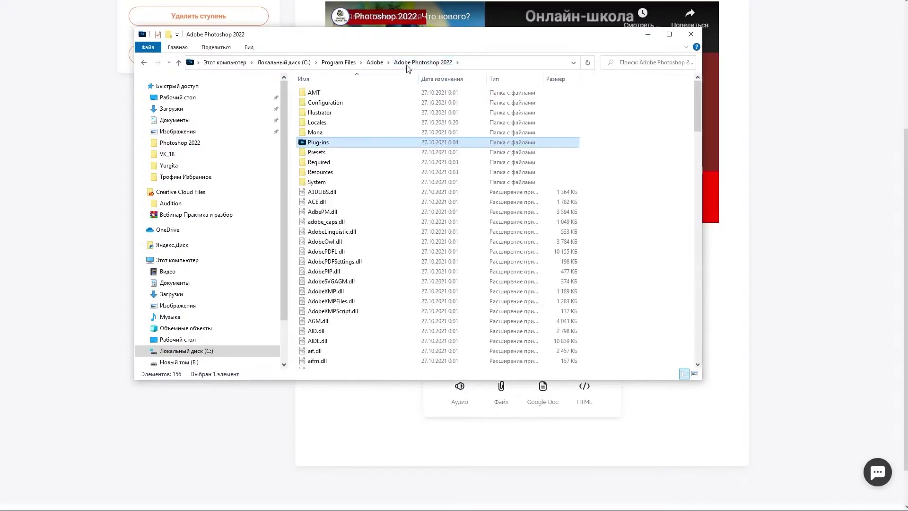
Browse Required\Plug-ins, then return up to Program Files
double_click(320, 163)
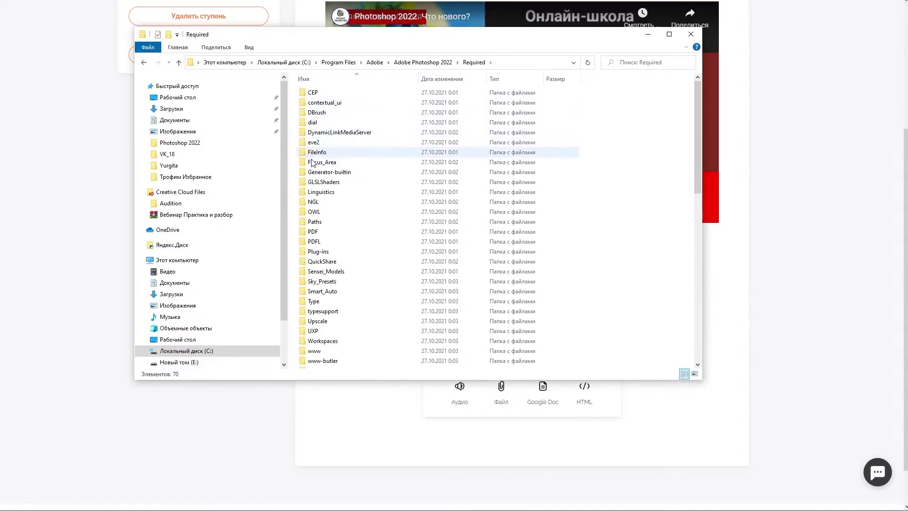
double_click(316, 253)
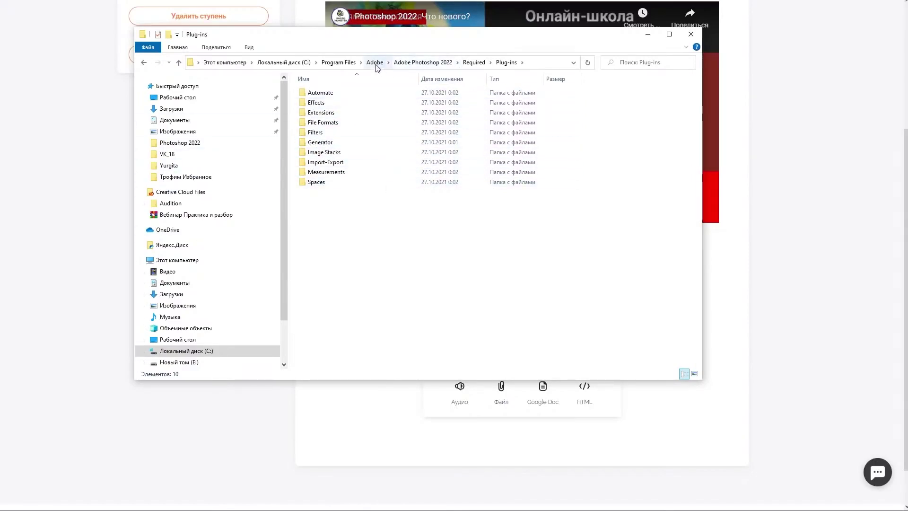
left_click(416, 63)
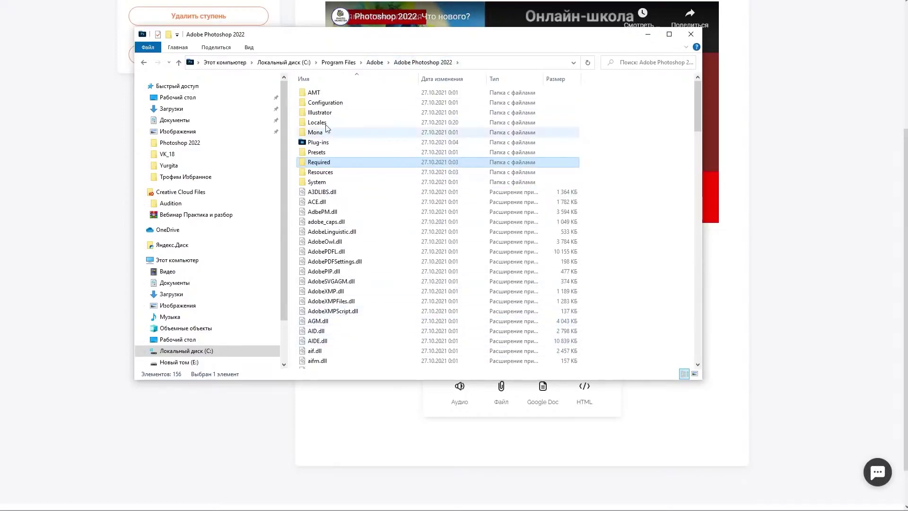
left_click(338, 63)
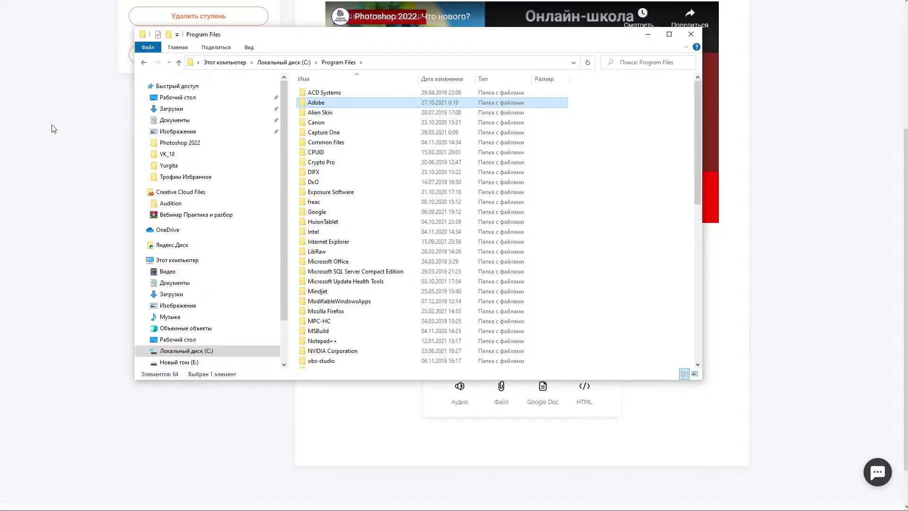
Scroll the Zenclass Обзор Photoshop 2022 lesson editor back to the top
scroll(523, 167, "up", 2)
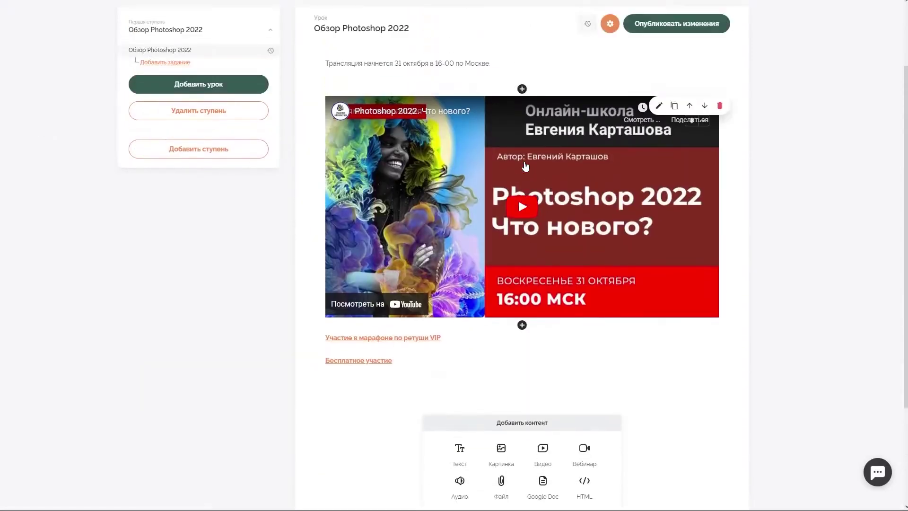
scroll(524, 167, "up", 2)
scroll(202, 91, "down", 1)
scroll(199, 103, "up", 1)
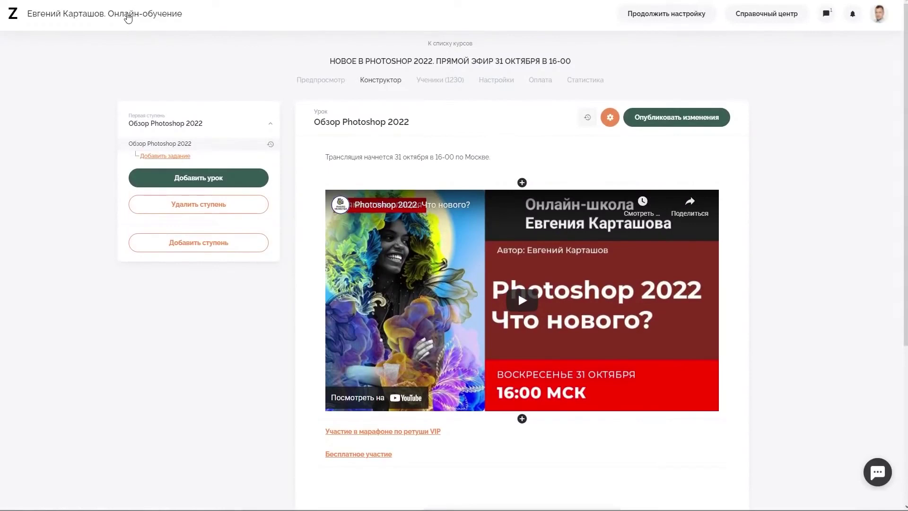
Show the Zenclass Курсы course catalogue, then reveal the hidden system tray icons
left_click(127, 18)
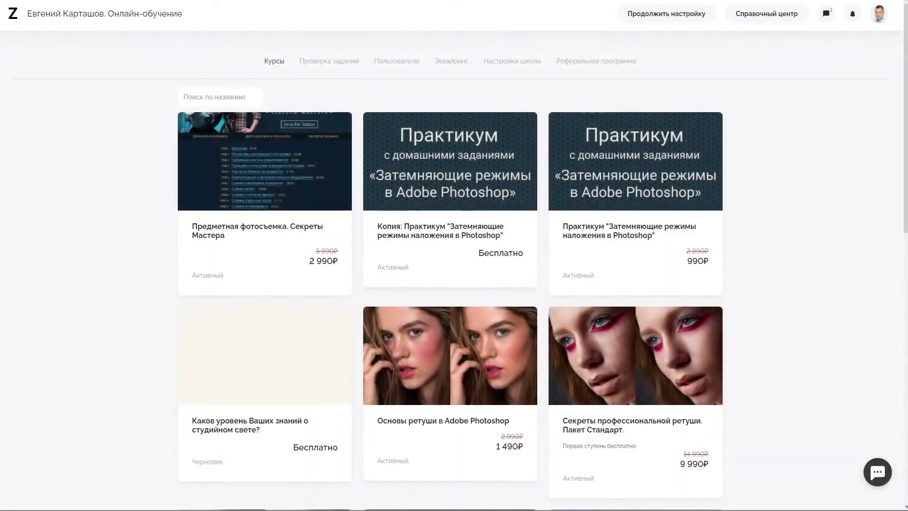
right_click(173, 2)
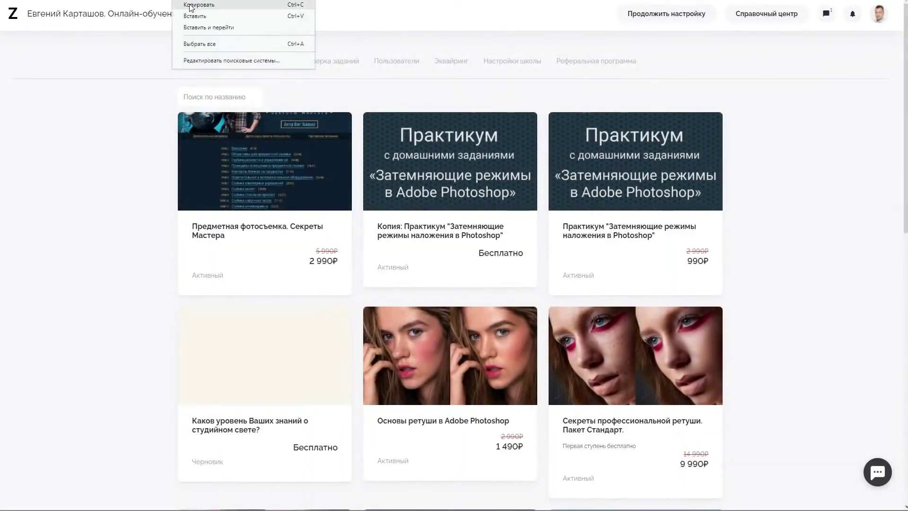
key("Escape")
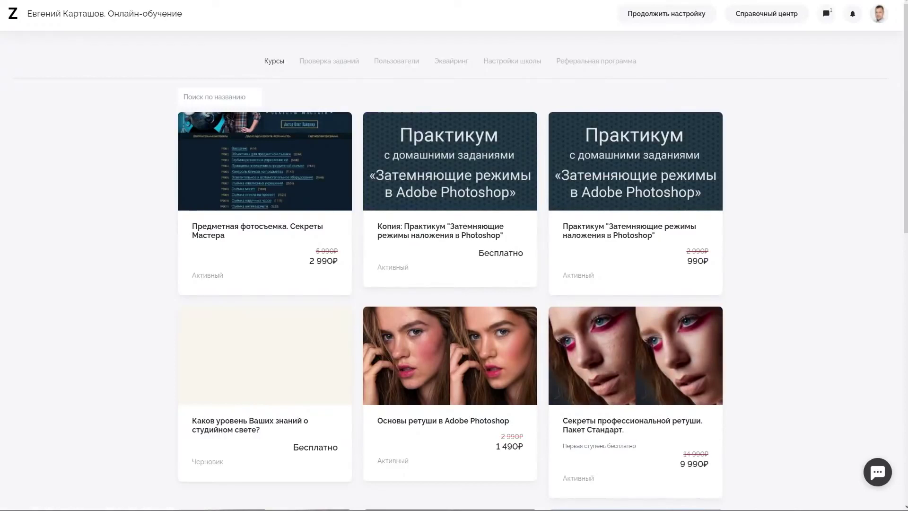
left_click(802, 510)
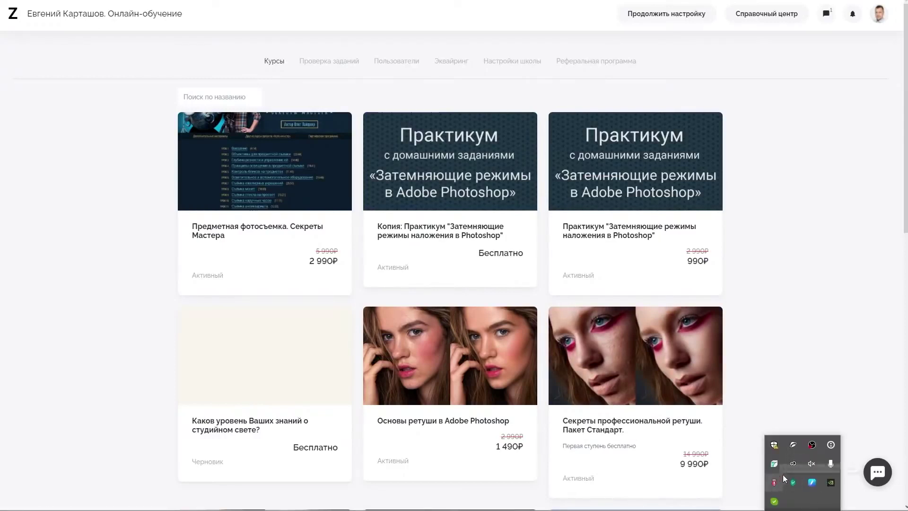
left_click(792, 464)
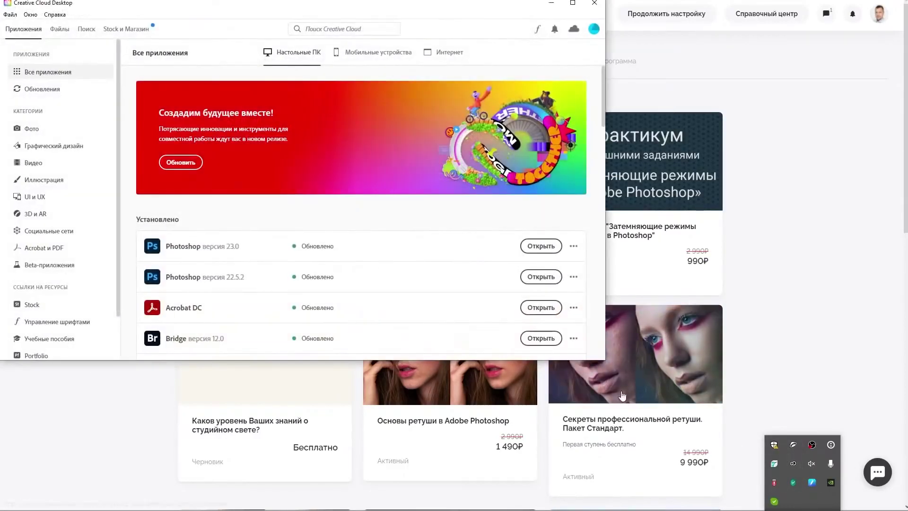
scroll(312, 251, "down", 5)
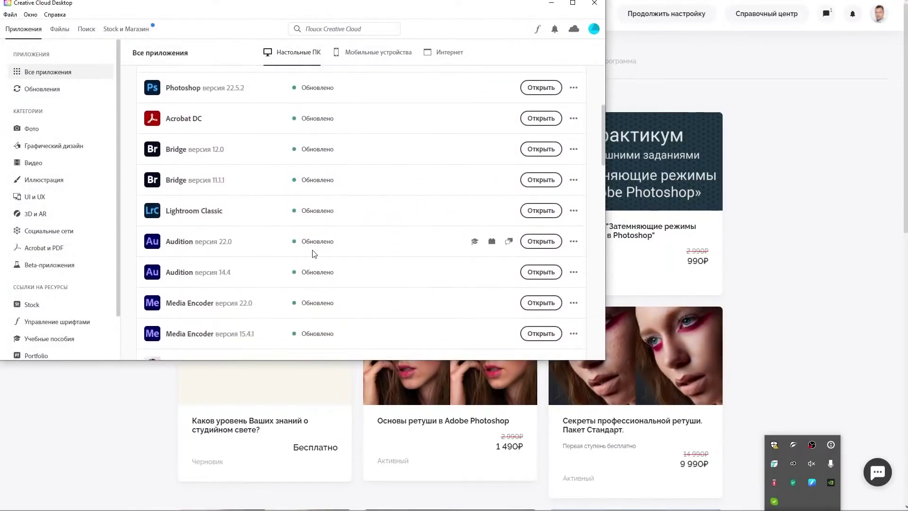
scroll(313, 250, "down", 2)
scroll(307, 209, "up", 3)
scroll(308, 210, "down", 1)
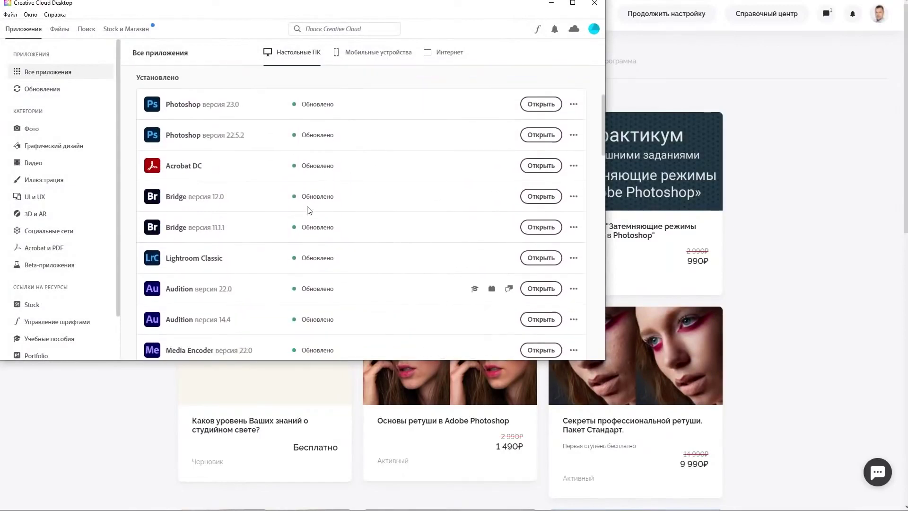
scroll(348, 253, "down", 3)
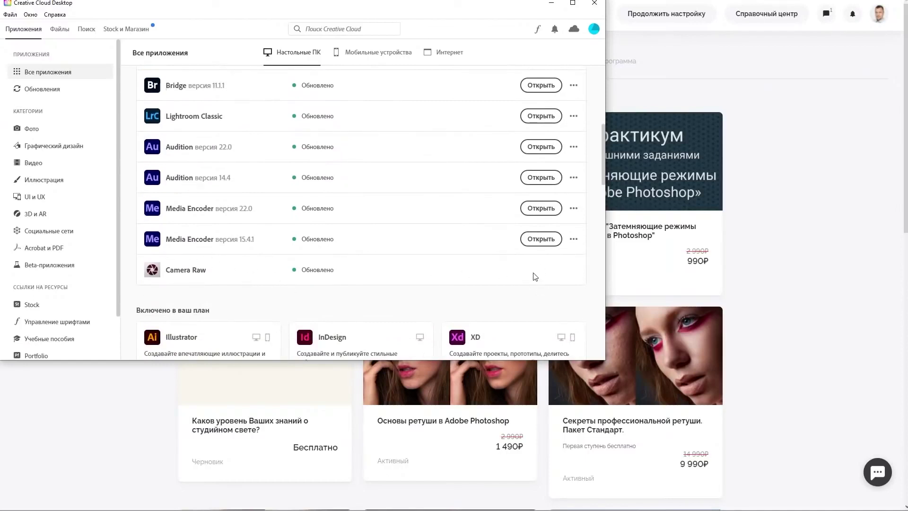
scroll(428, 269, "up", 1)
scroll(429, 269, "up", 3)
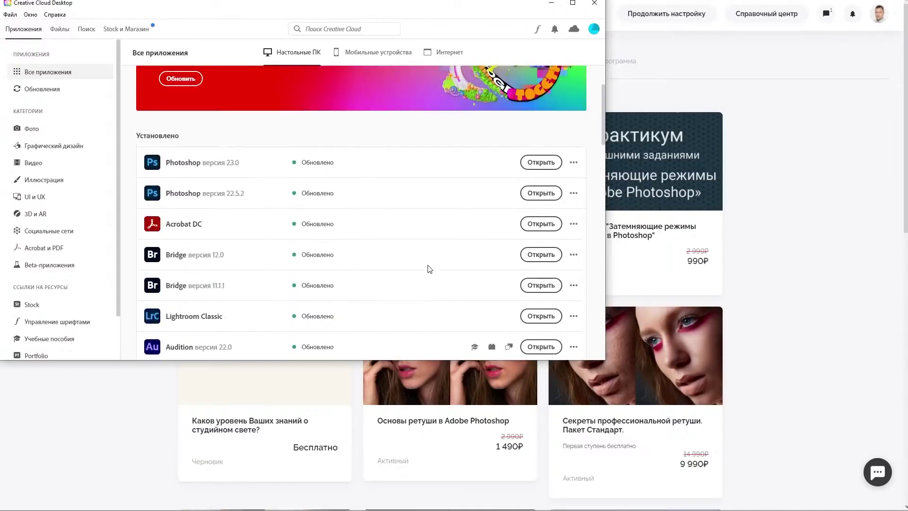
scroll(427, 267, "up", 1)
left_click(594, 4)
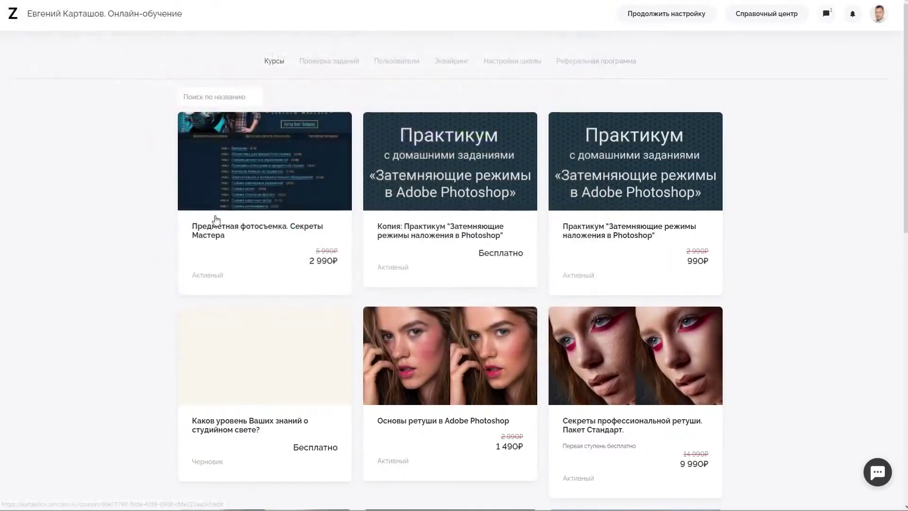